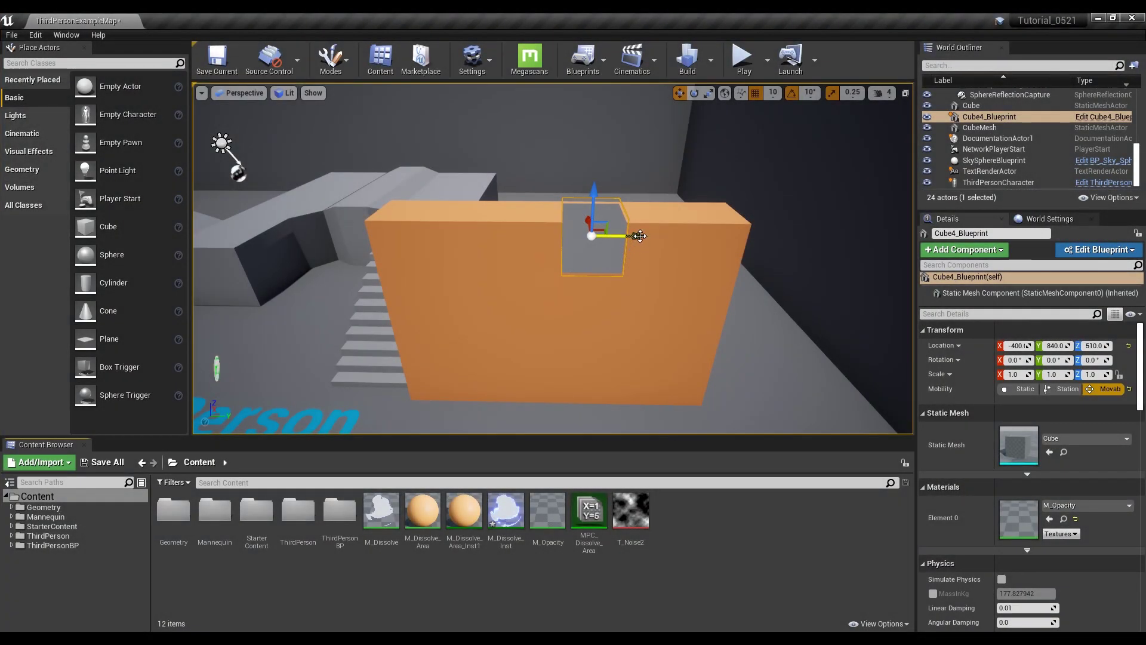
Step: Drag the see-through cube sideways, down, left, up and back right across the orange wall
{"action": "left_click_drag", "start_coordinate": [640, 236], "coordinate": [685, 236]}
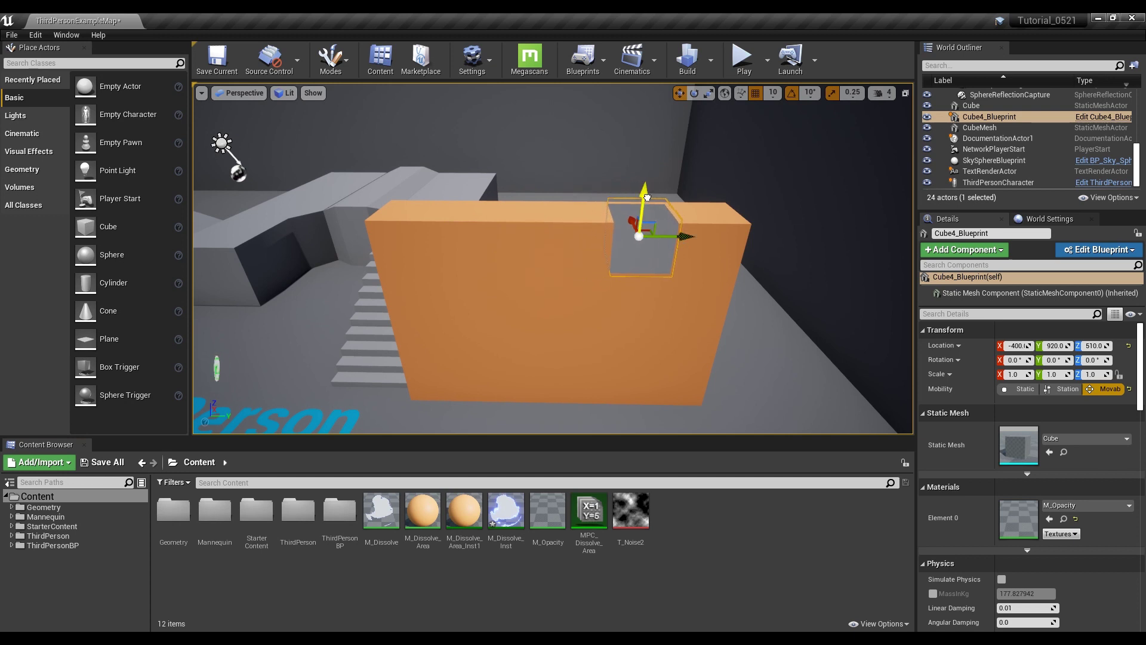
{"action": "left_click_drag", "start_coordinate": [647, 197], "coordinate": [653, 271]}
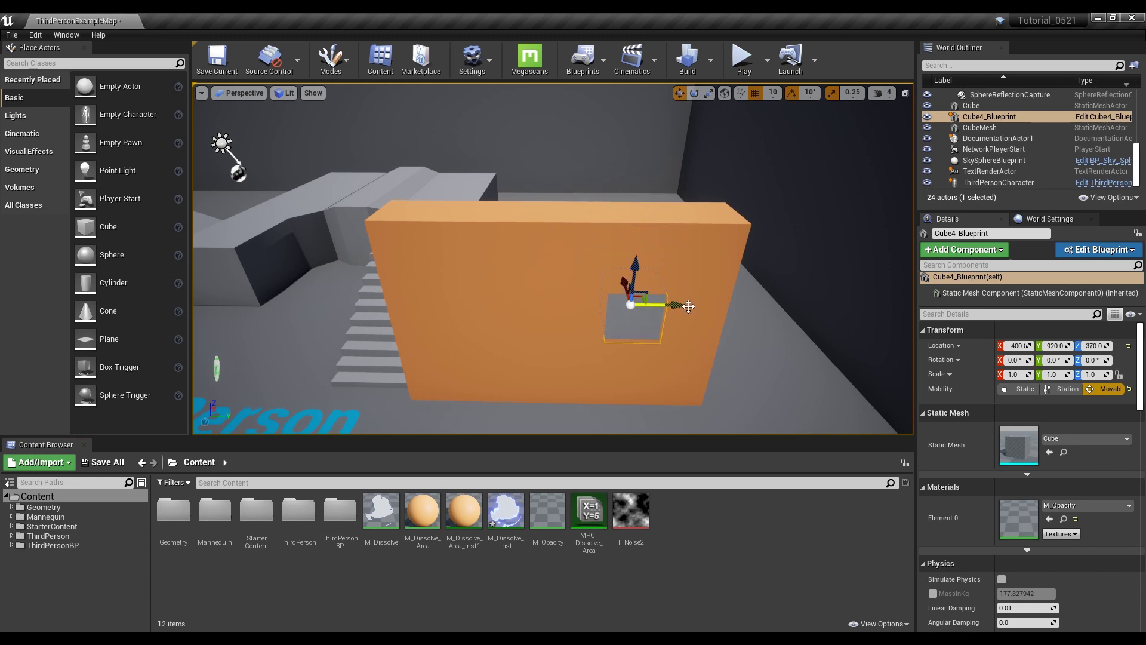
{"action": "left_click_drag", "start_coordinate": [688, 306], "coordinate": [553, 313]}
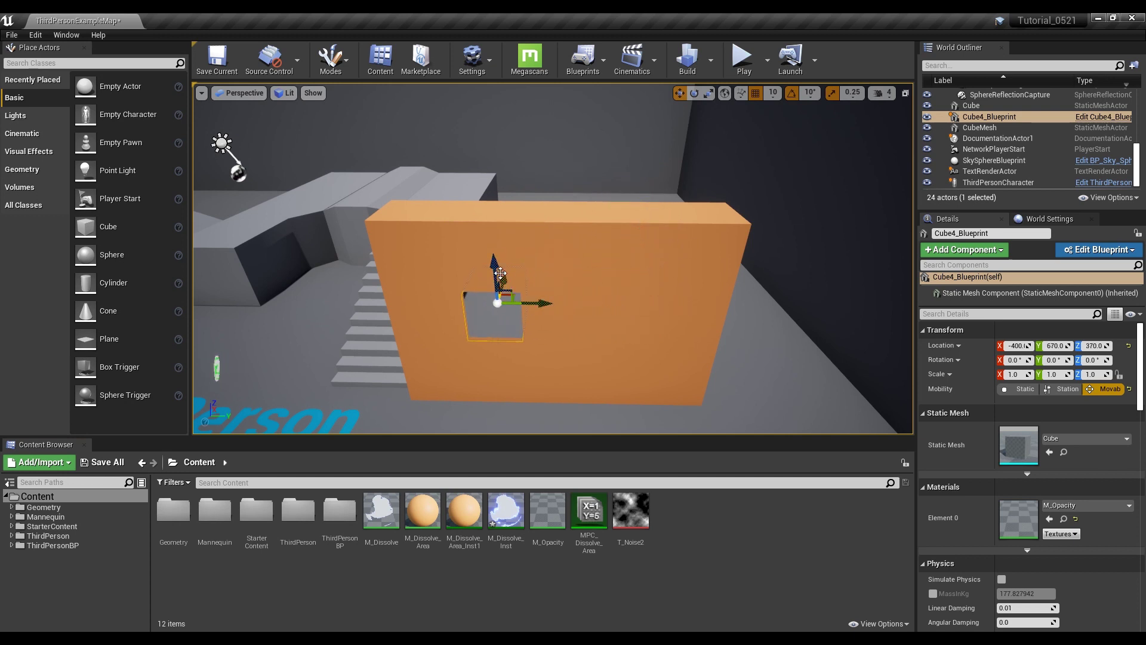
{"action": "left_click_drag", "start_coordinate": [500, 272], "coordinate": [490, 177]}
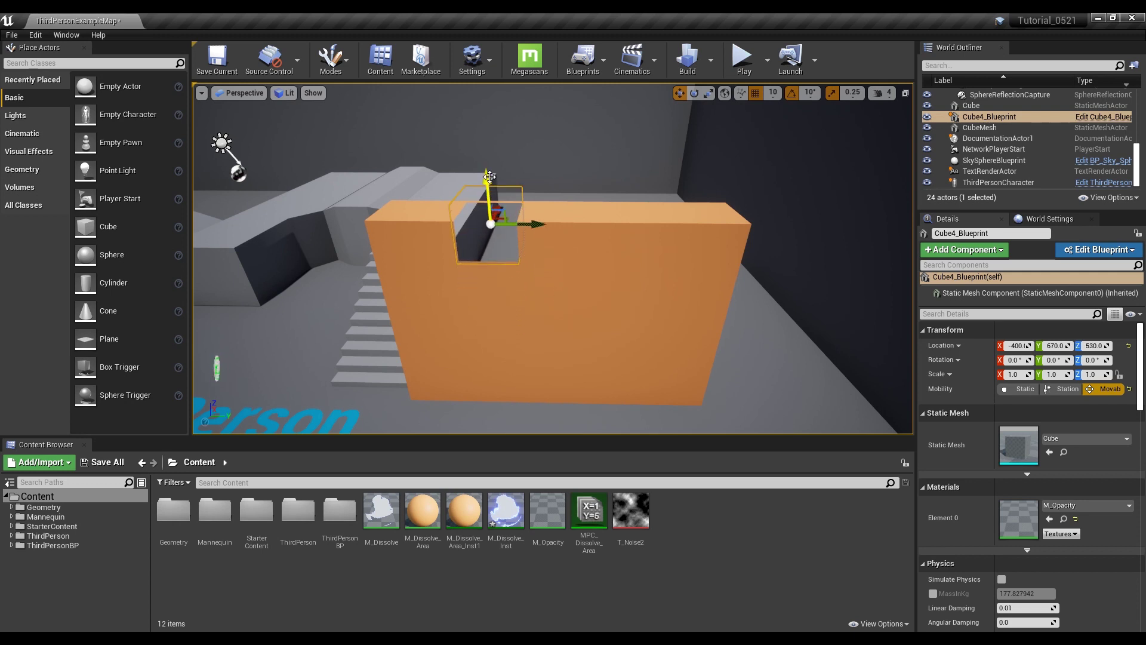
{"action": "left_click_drag", "start_coordinate": [530, 227], "coordinate": [600, 242]}
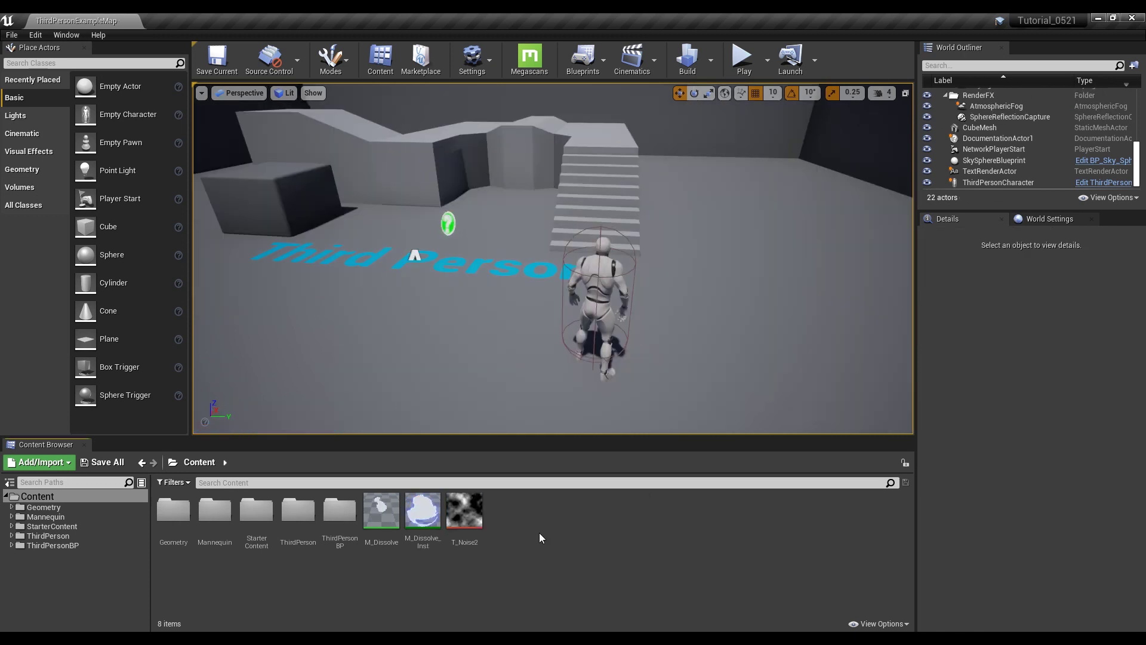
Step: Create a Material Parameter Collection named MPC_Dissolve_Area in Content and open it
{"action": "right_click", "coordinate": [512, 510]}
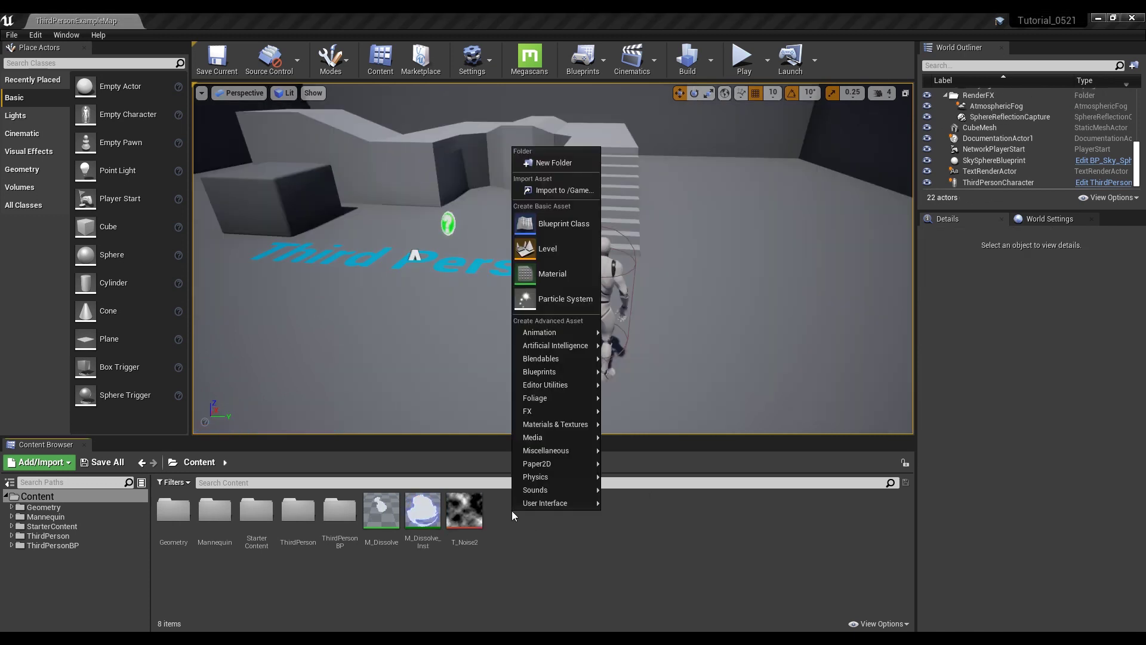
{"action": "mouse_move", "coordinate": [575, 423]}
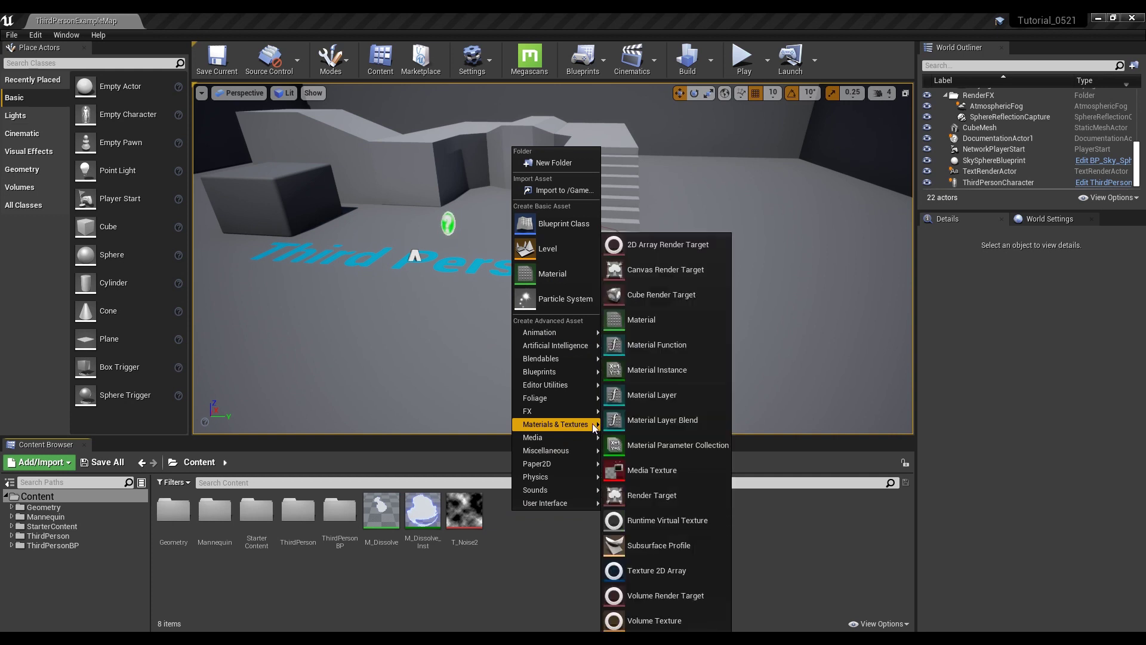
{"action": "left_click", "coordinate": [666, 447]}
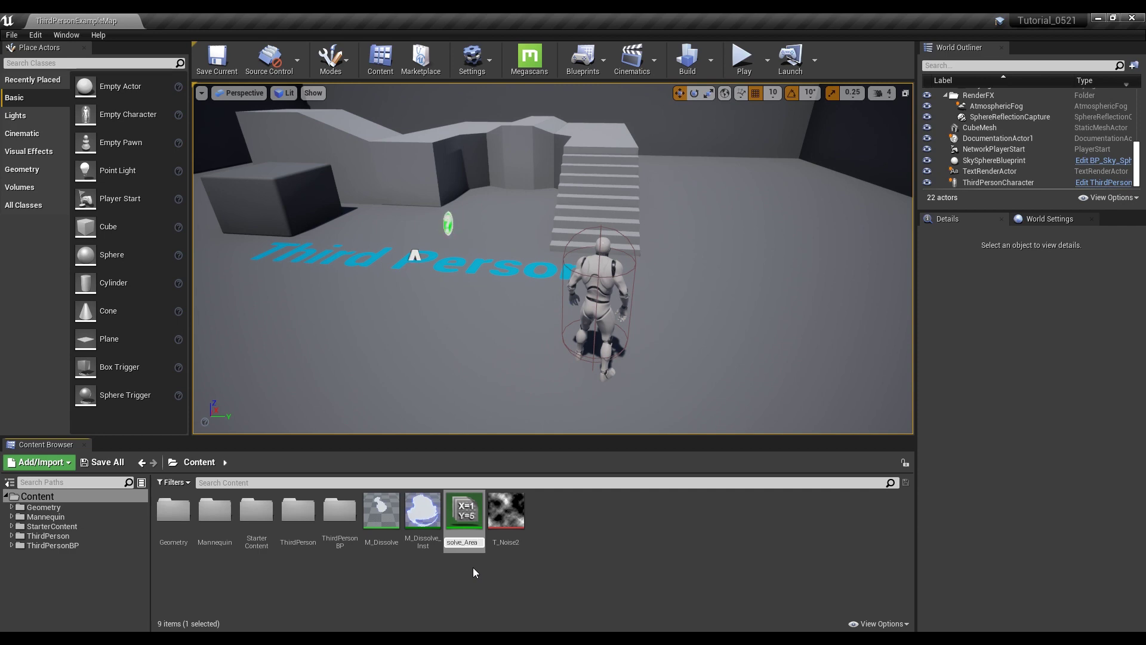
{"action": "key", "text": "Return"}
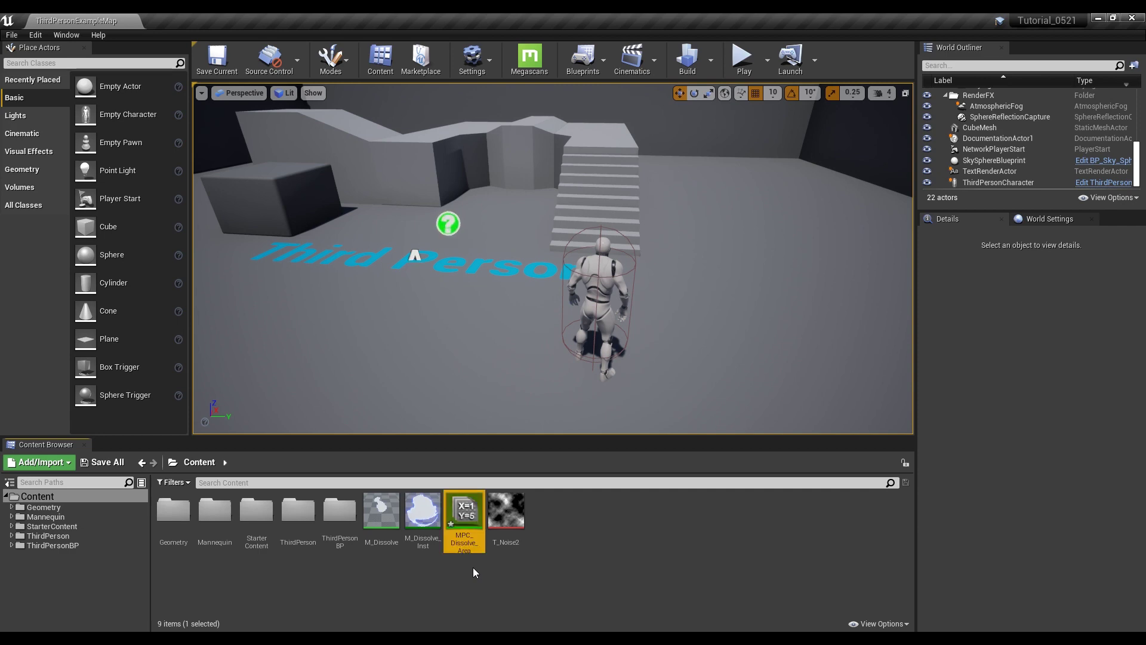
{"action": "double_click", "coordinate": [466, 508]}
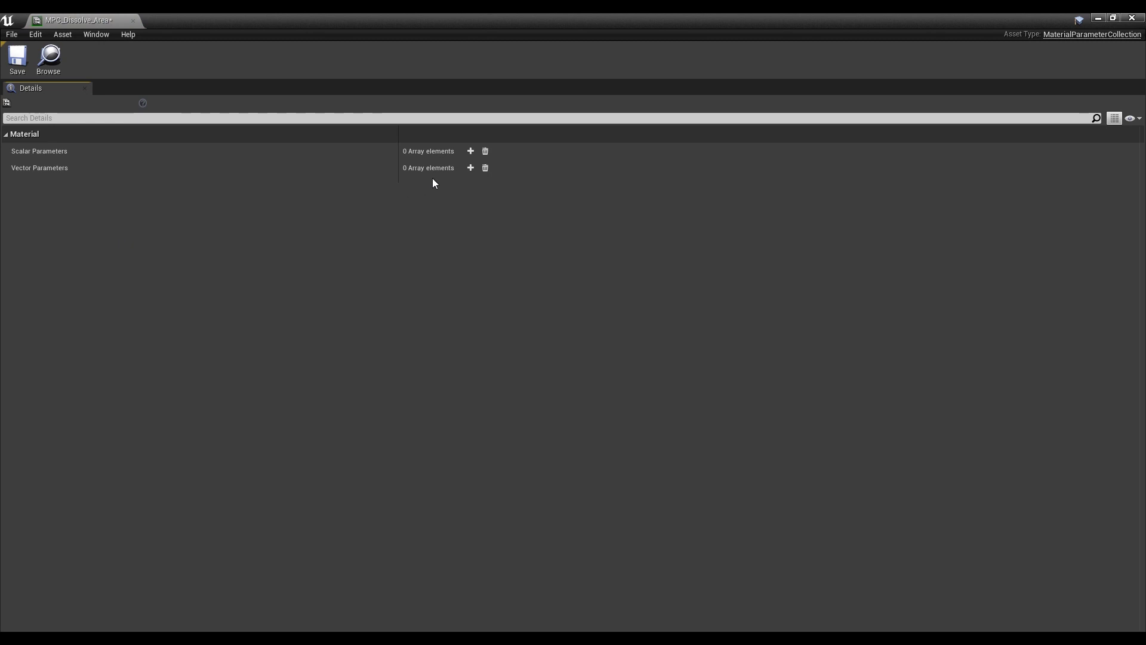
Step: Add two vector parameters to the collection and expand both of their settings
{"action": "left_click", "coordinate": [470, 169]}
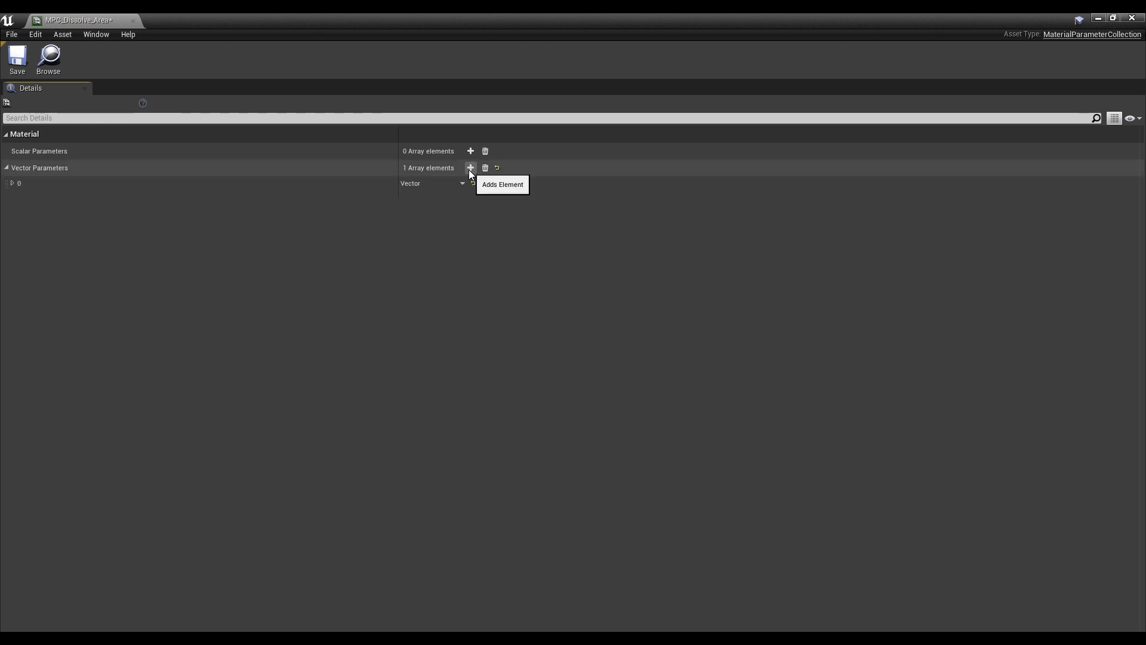
{"action": "left_click", "coordinate": [470, 169]}
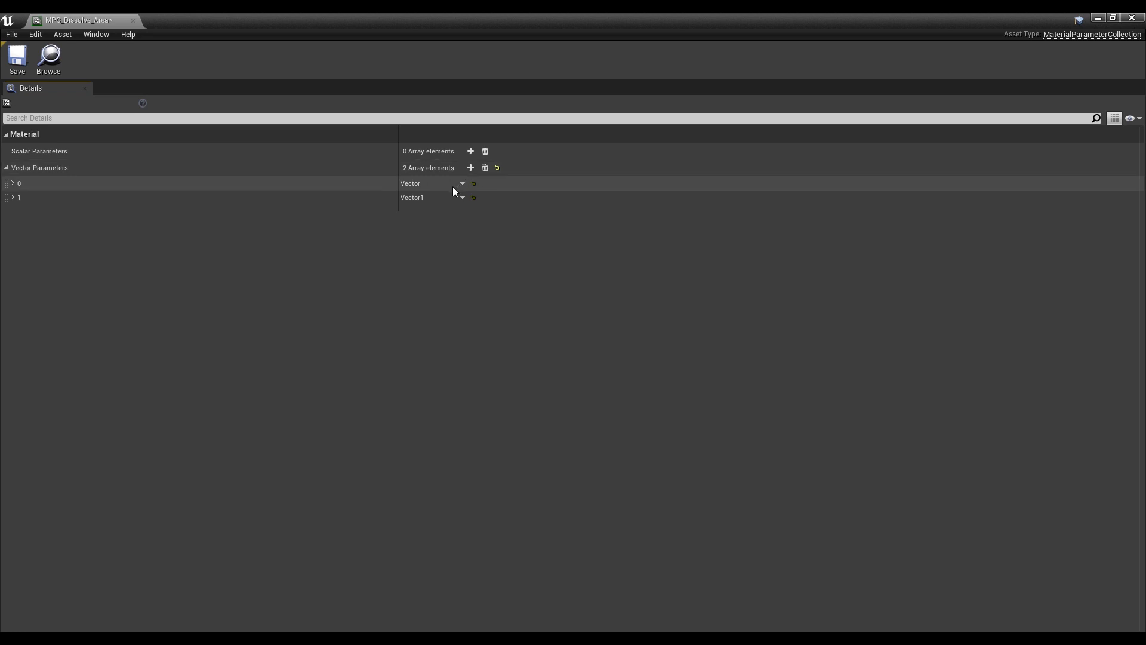
{"action": "left_click", "coordinate": [12, 183]}
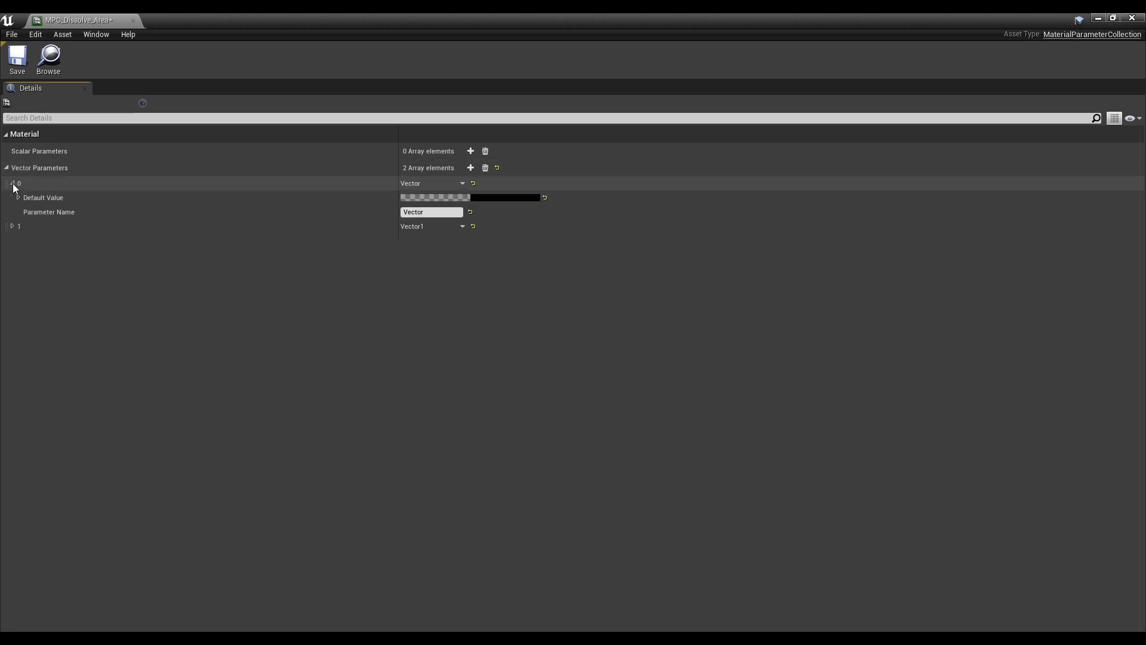
{"action": "left_click", "coordinate": [12, 226]}
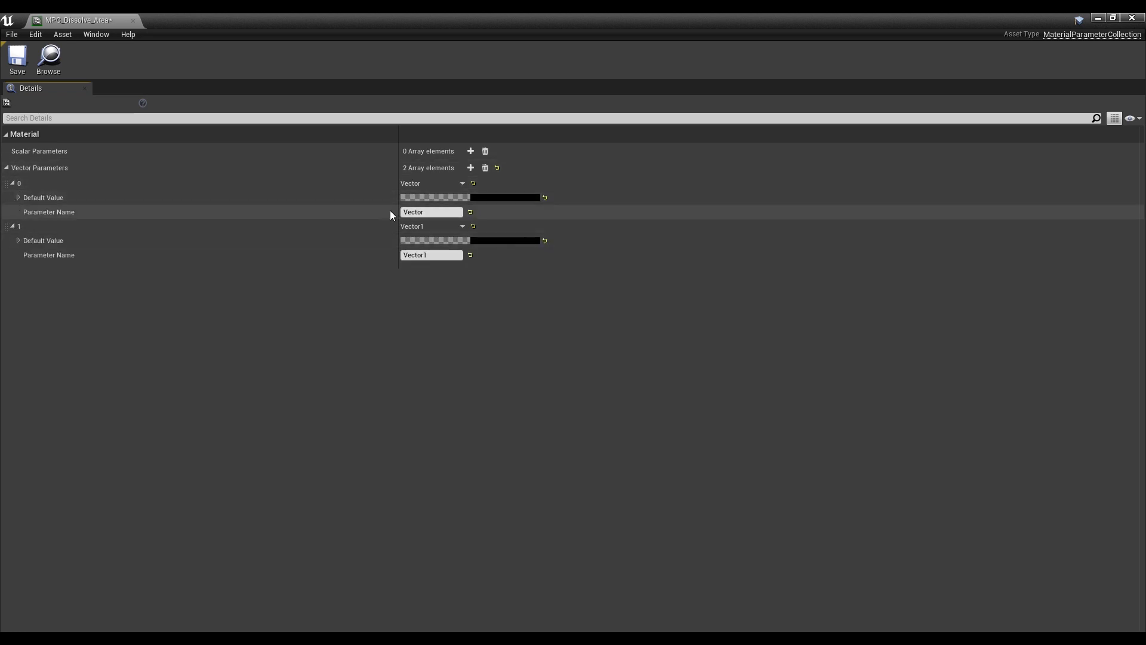
Step: Rename the vector parameters Location and Scale, then save the collection
{"action": "left_click", "coordinate": [430, 213]}
{"action": "double_click", "coordinate": [431, 213]}
{"action": "type", "text": "L"}
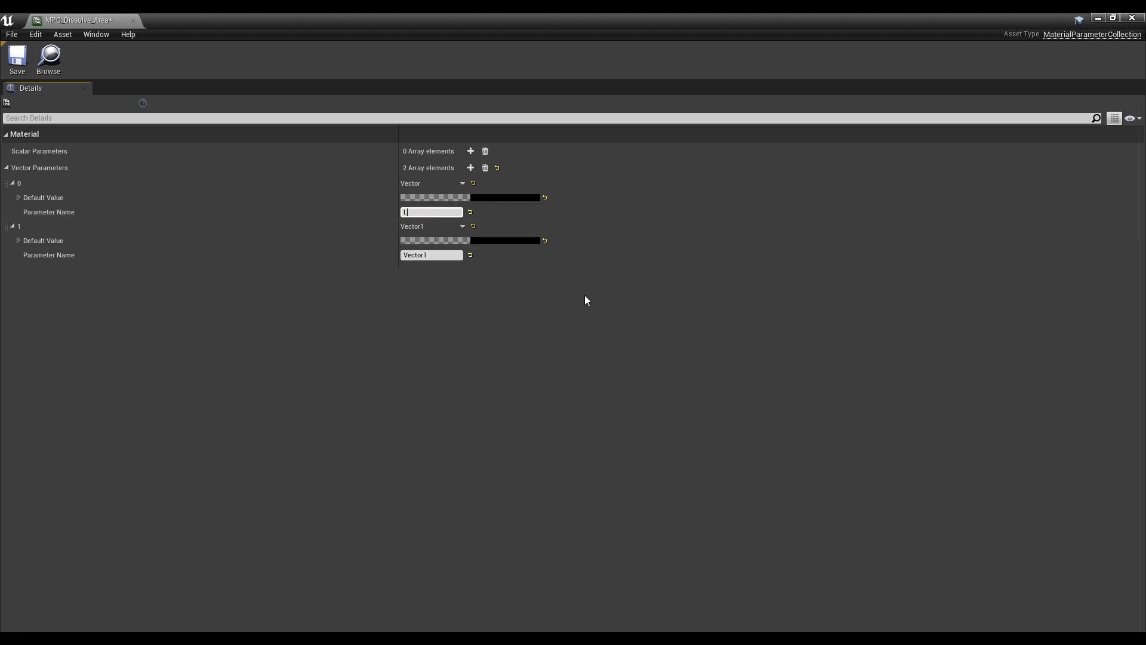
{"action": "type", "text": "ocation"}
{"action": "key", "text": "Tab"}
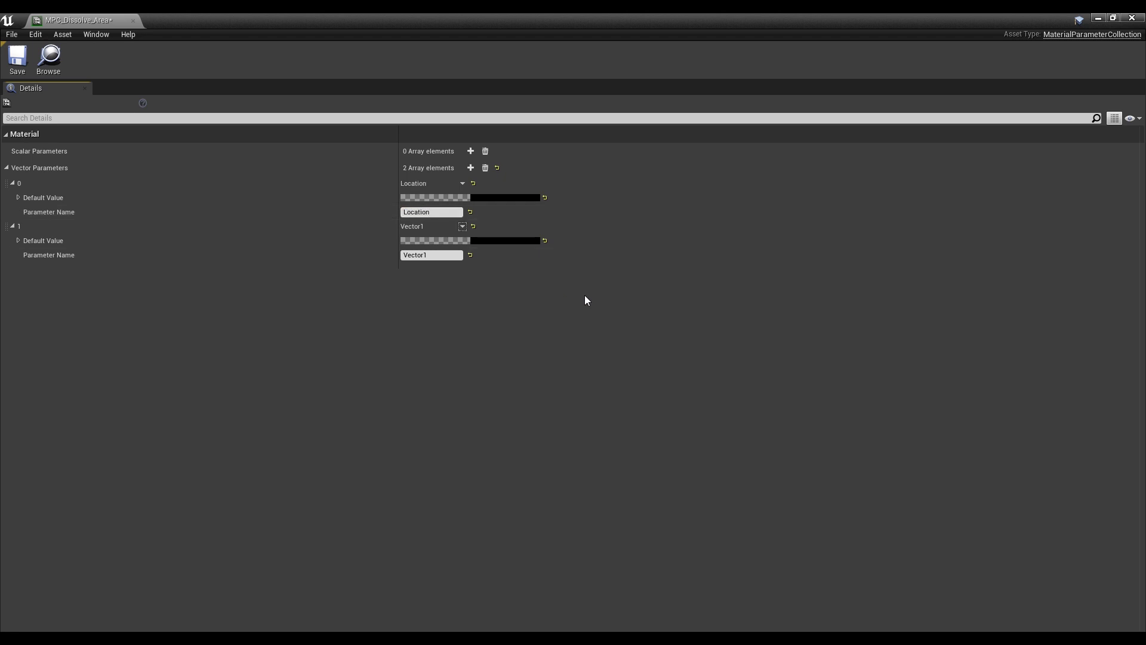
{"action": "double_click", "coordinate": [432, 255]}
{"action": "type", "text": "Scale"}
{"action": "key", "text": "Return"}
{"action": "left_click", "coordinate": [443, 295]}
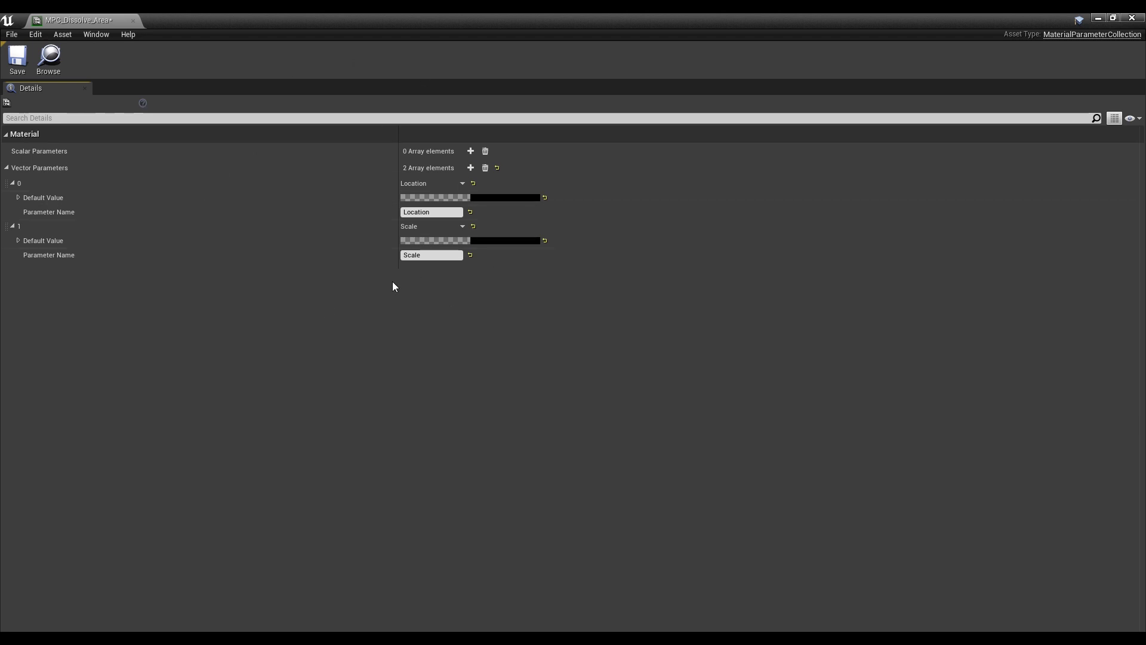
{"action": "left_click", "coordinate": [18, 67]}
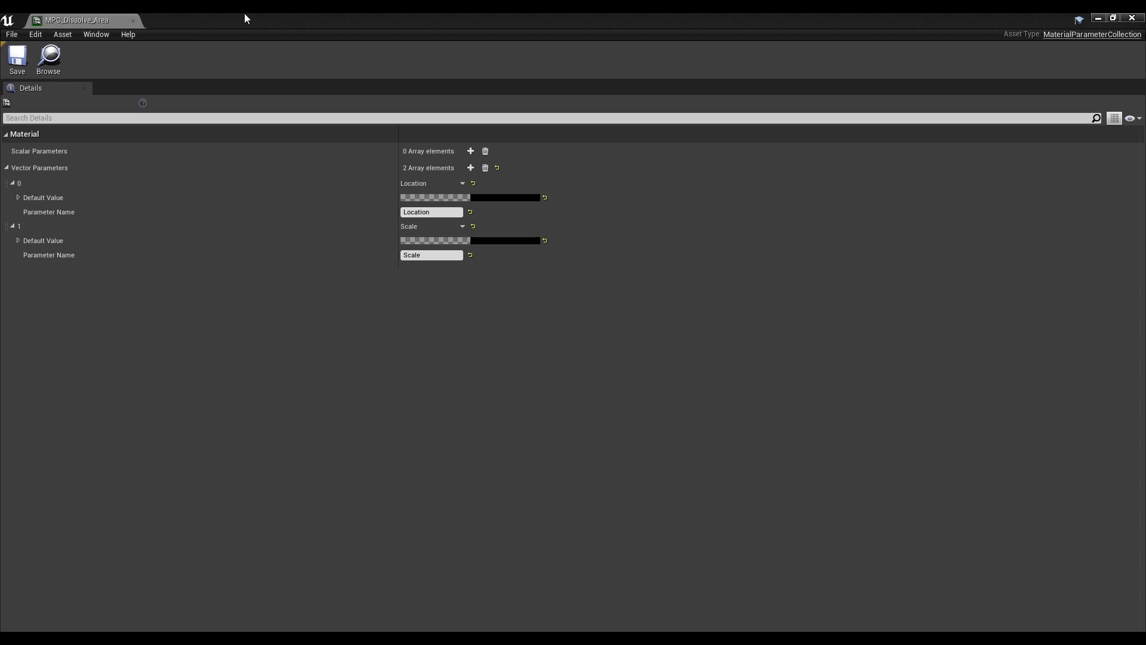
Step: Close the collection editor, then create and open a new material named M_Dissolve_Area
{"action": "left_click", "coordinate": [1132, 18]}
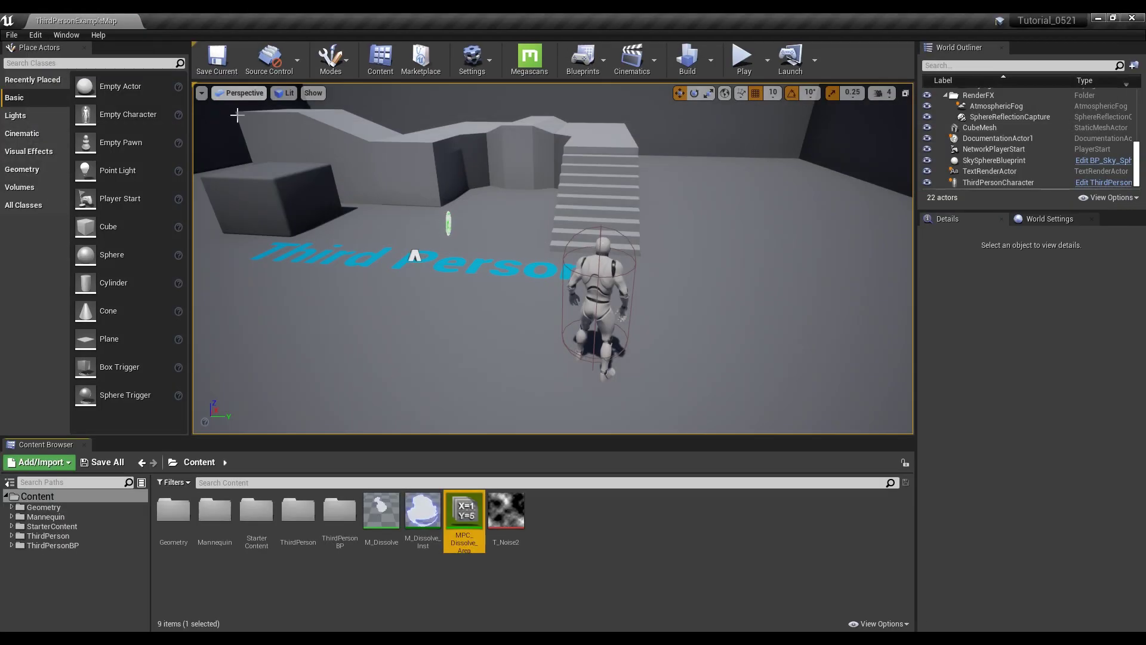
{"action": "right_click", "coordinate": [555, 514]}
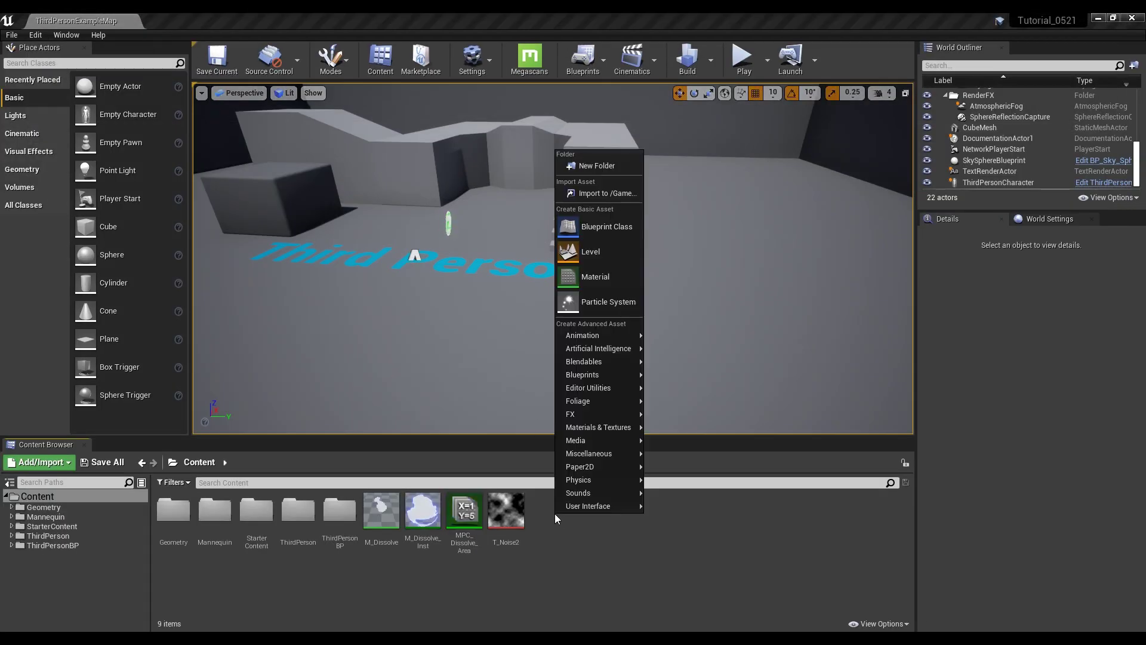
{"action": "left_click", "coordinate": [596, 277]}
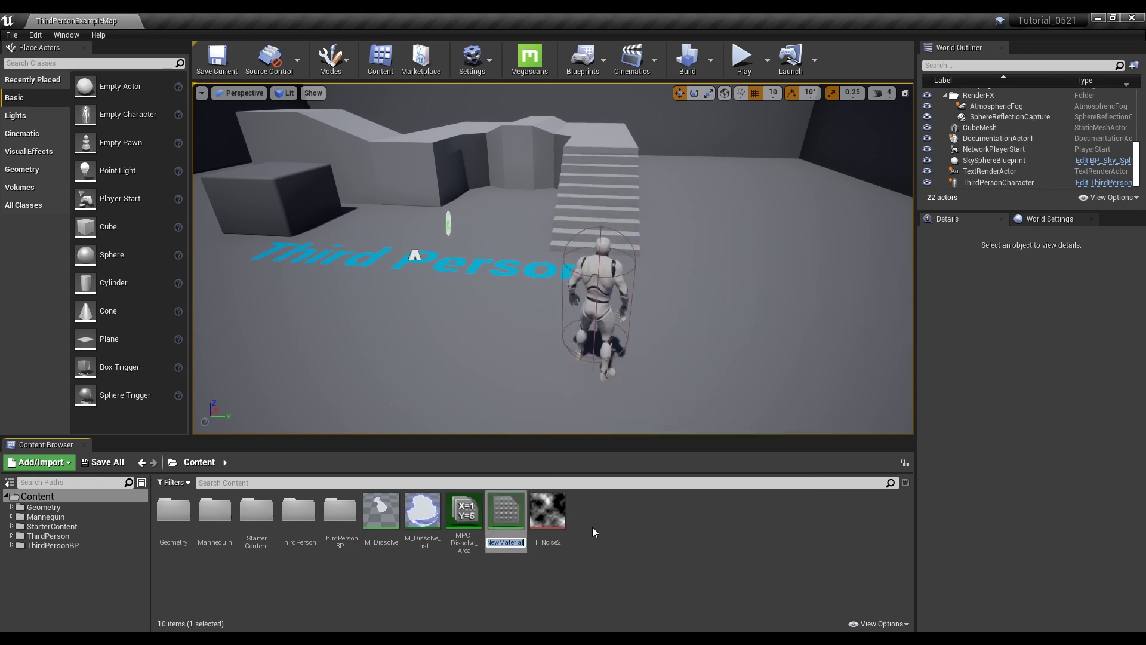
{"action": "type", "text": "M_Dissolve"}
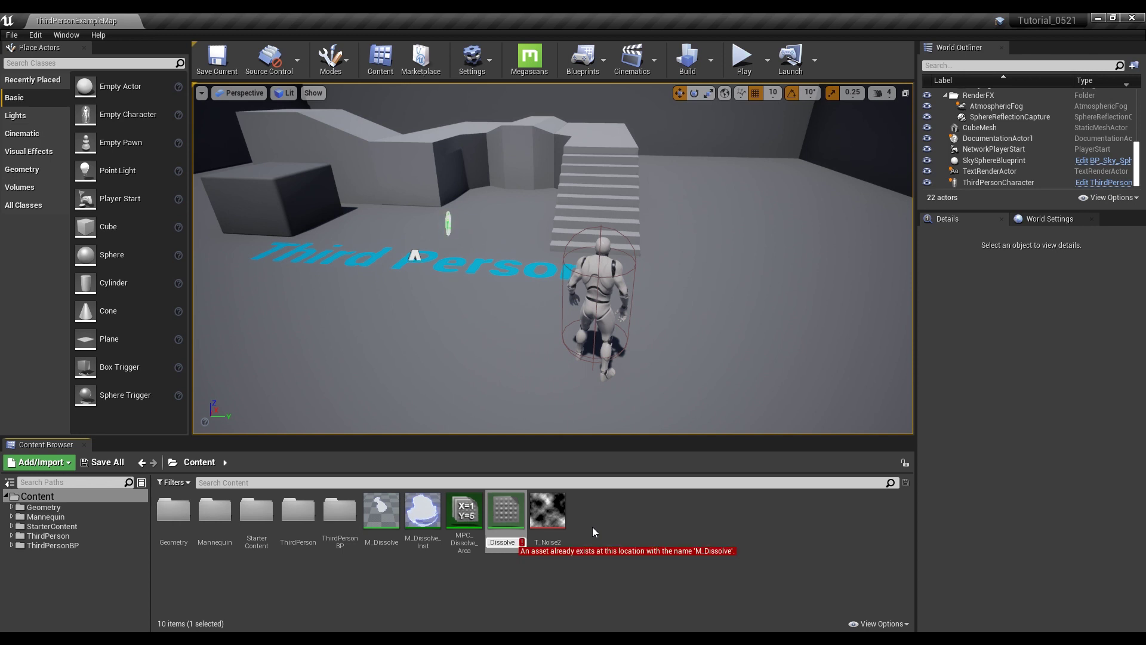
{"action": "type", "text": "_Area"}
{"action": "key", "text": "Return"}
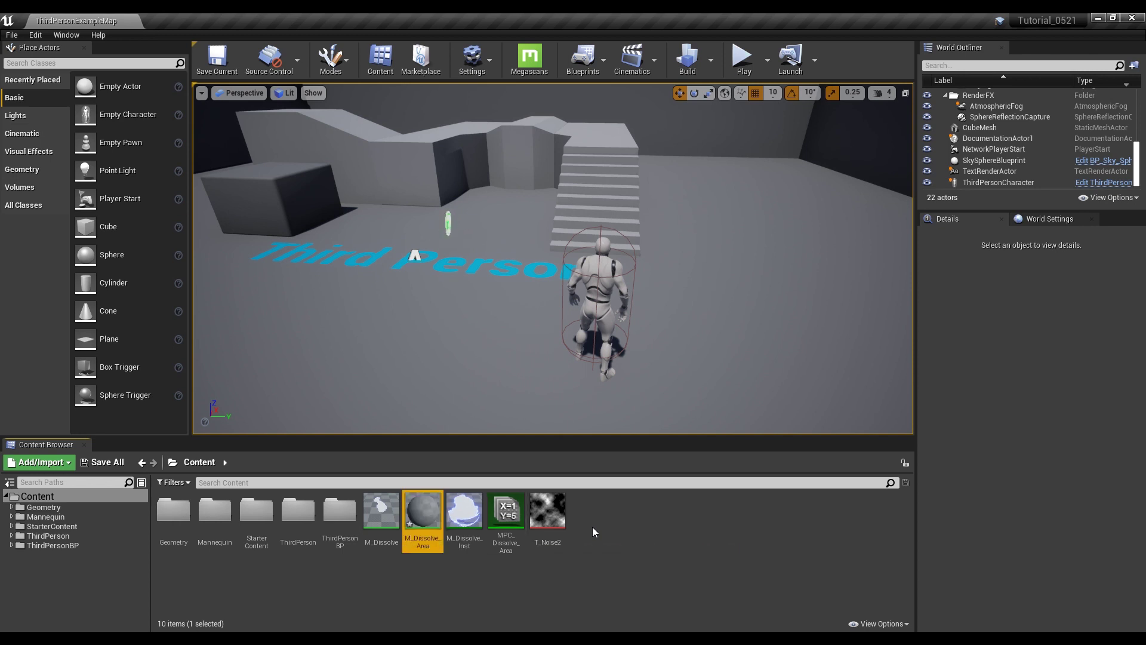
{"action": "double_click", "coordinate": [419, 516]}
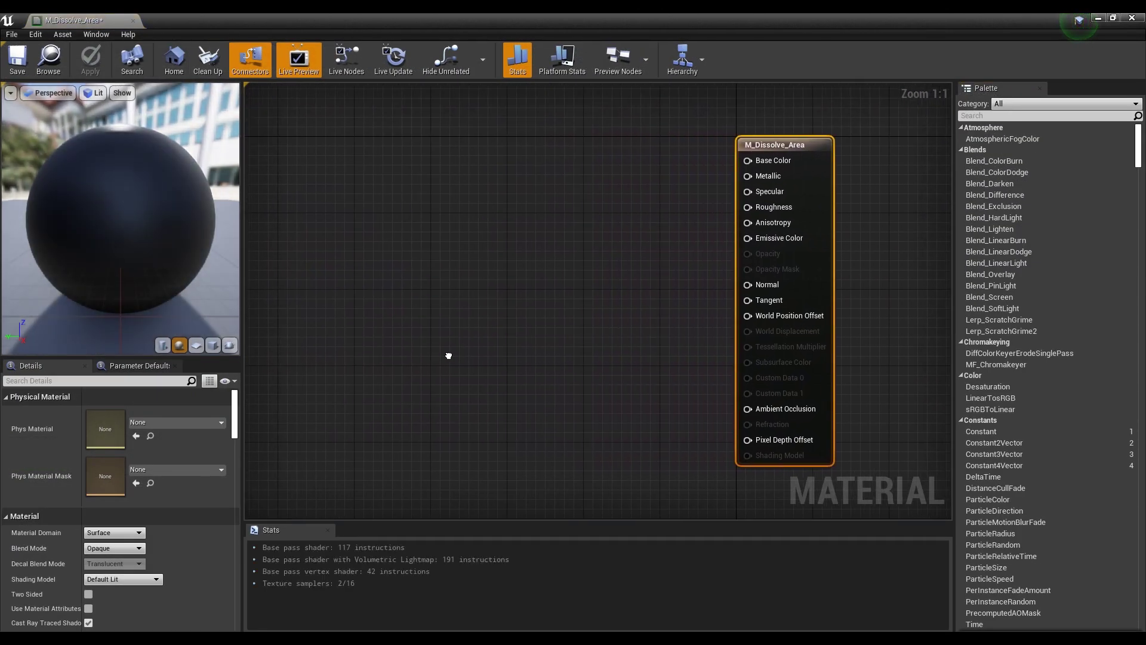
Step: Set M_Dissolve_Area's Blend Mode to Masked and zoom out the empty material graph
{"action": "left_click", "coordinate": [137, 550]}
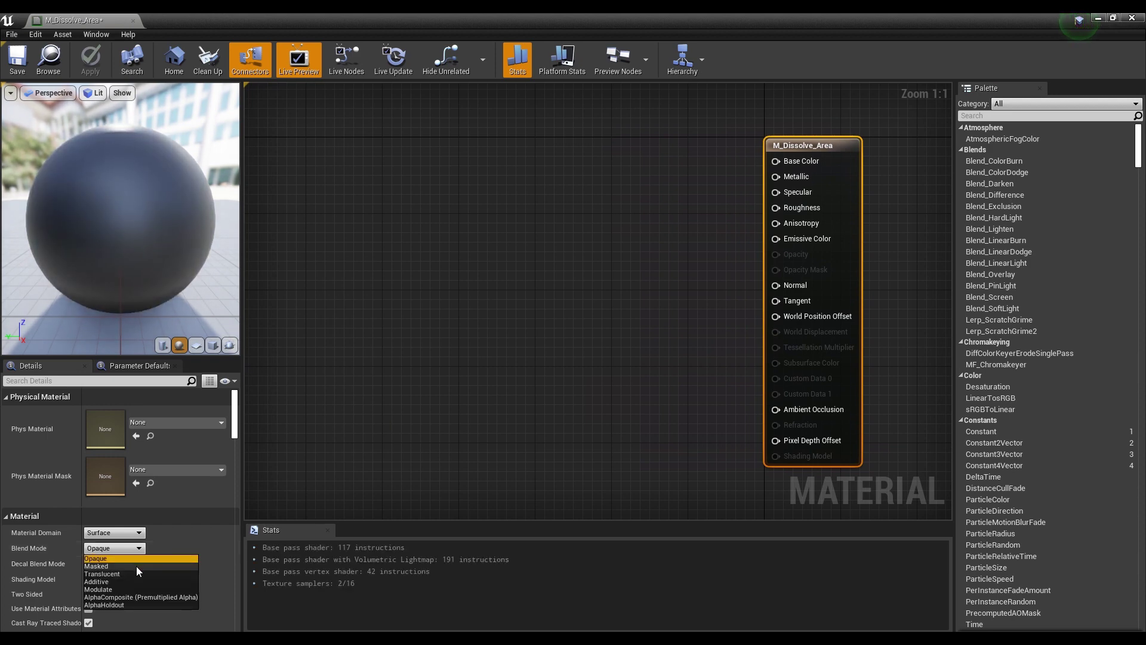
{"action": "left_click", "coordinate": [136, 566]}
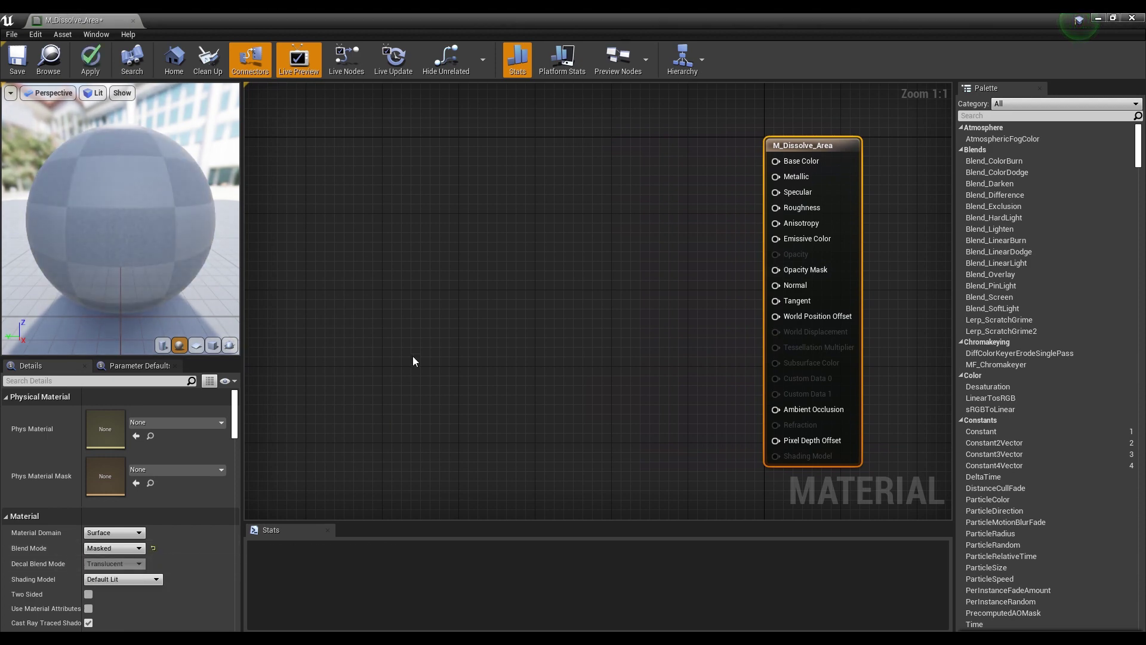
{"action": "right_click_drag", "start_coordinate": [383, 342], "coordinate": [441, 327]}
{"action": "scroll", "coordinate": [440, 327], "scroll_direction": "down", "scroll_amount": 1}
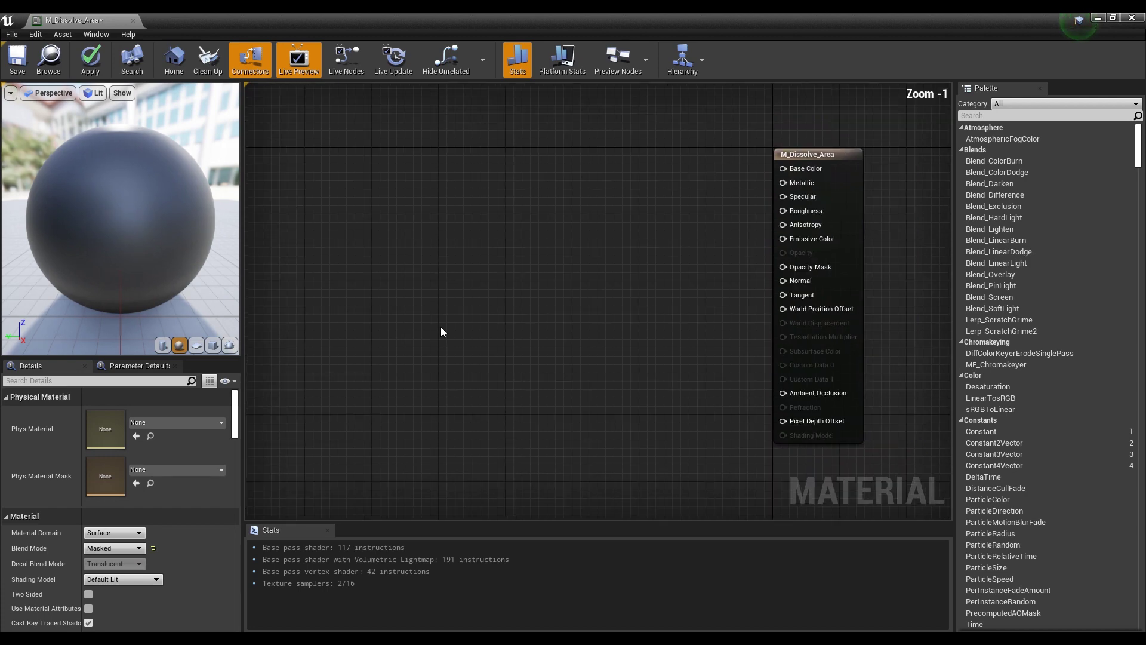
{"action": "left_click", "coordinate": [1110, 19]}
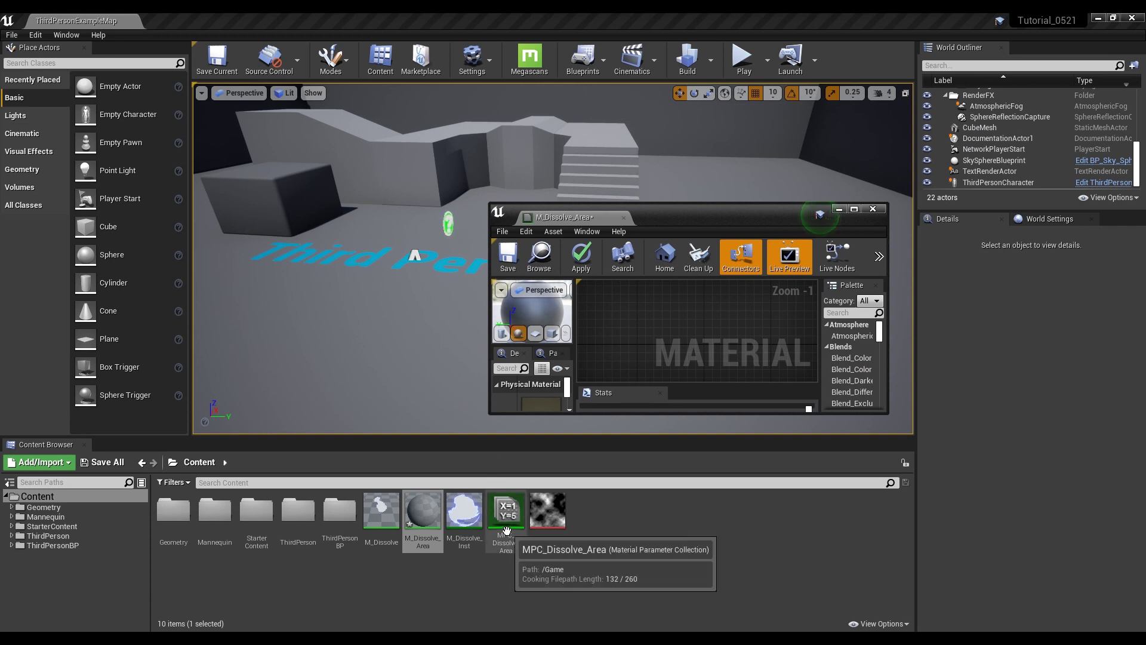
Step: Place two MPC_Dissolve_Area collection parameter nodes in the maximized graph, stacked one above the other
{"action": "left_click_drag", "start_coordinate": [508, 519], "coordinate": [637, 329]}
{"action": "left_click_drag", "start_coordinate": [506, 519], "coordinate": [612, 347]}
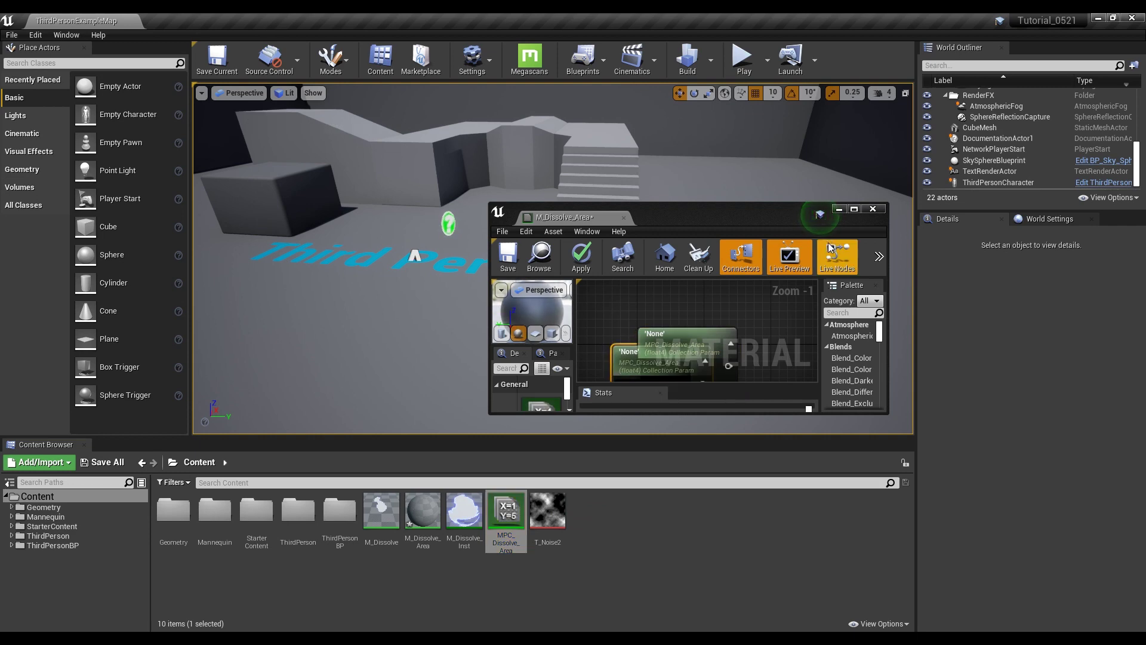
{"action": "left_click", "coordinate": [853, 208]}
{"action": "right_click_drag", "start_coordinate": [548, 245], "coordinate": [865, 294]}
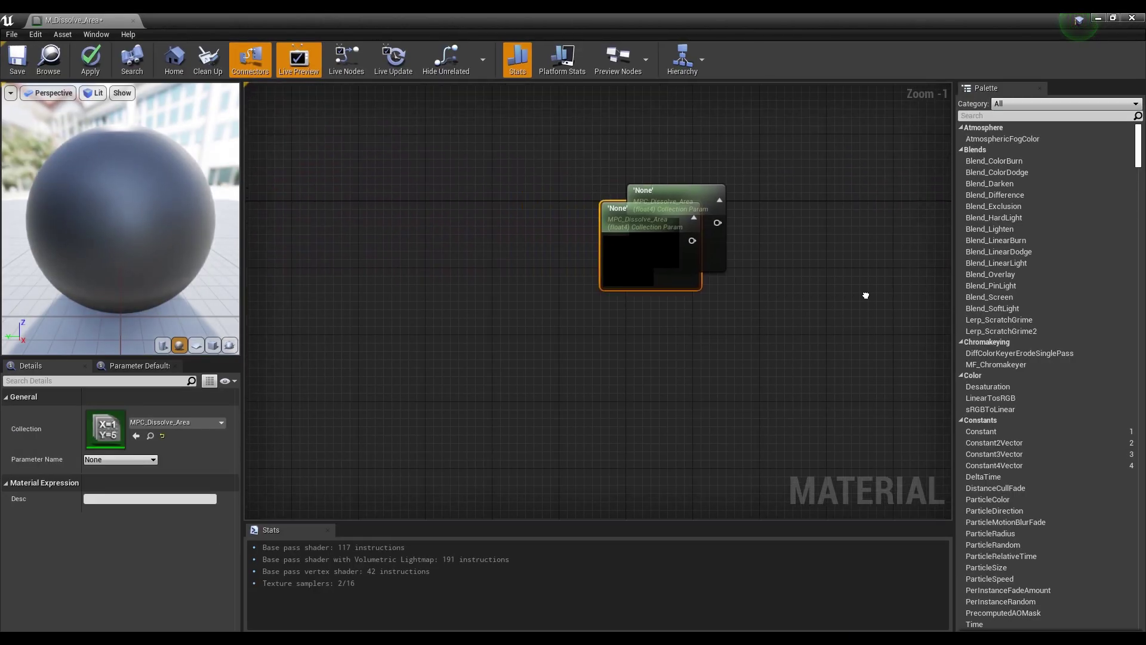
{"action": "left_click_drag", "start_coordinate": [793, 166], "coordinate": [622, 353]}
{"action": "left_click_drag", "start_coordinate": [596, 251], "coordinate": [508, 303]}
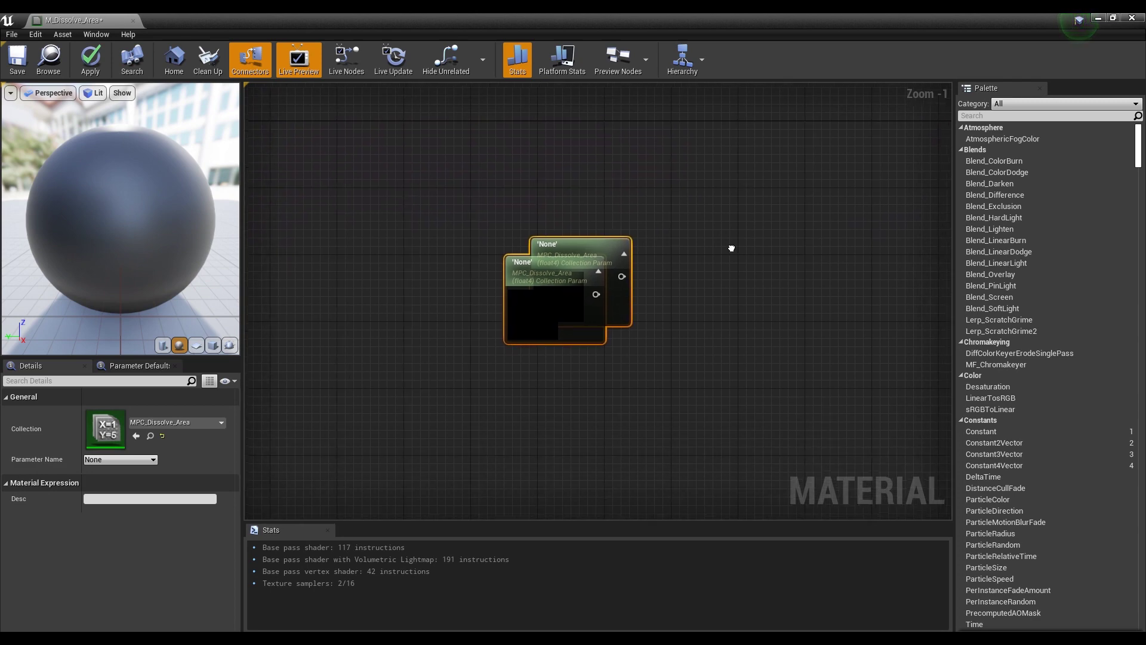
{"action": "left_click", "coordinate": [731, 248]}
{"action": "left_click_drag", "start_coordinate": [577, 243], "coordinate": [560, 137]}
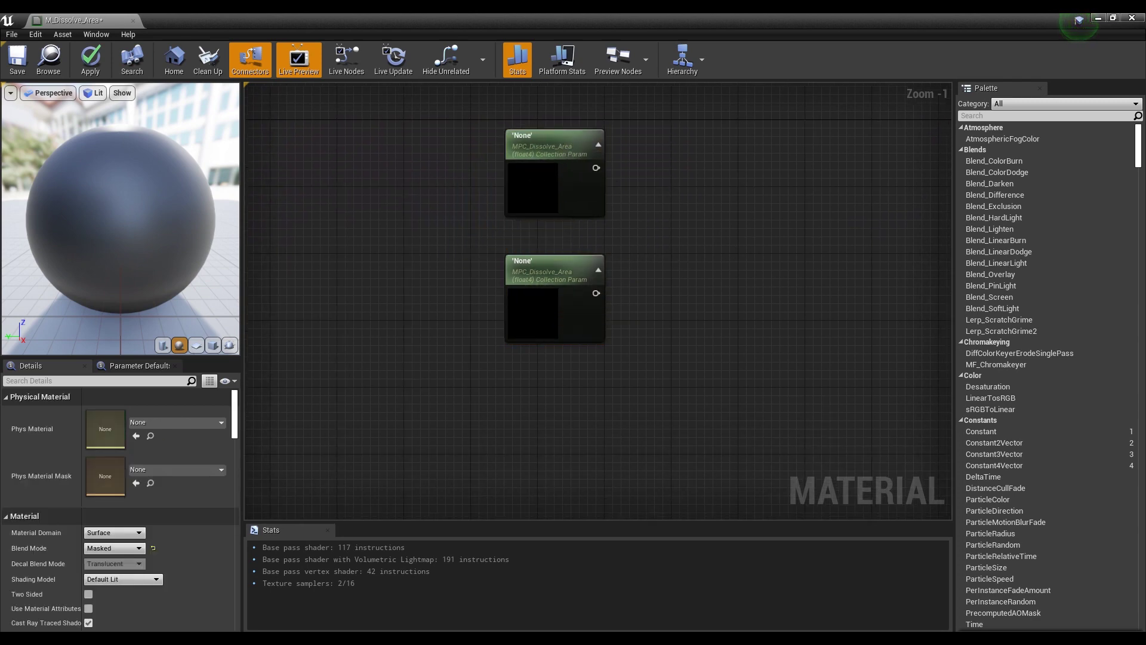
{"action": "right_click_drag", "start_coordinate": [560, 137], "coordinate": [522, 190]}
Step: Set the top collection node's parameter to Location and the lower one to Scale
{"action": "left_click", "coordinate": [524, 225]}
{"action": "left_click", "coordinate": [138, 459]}
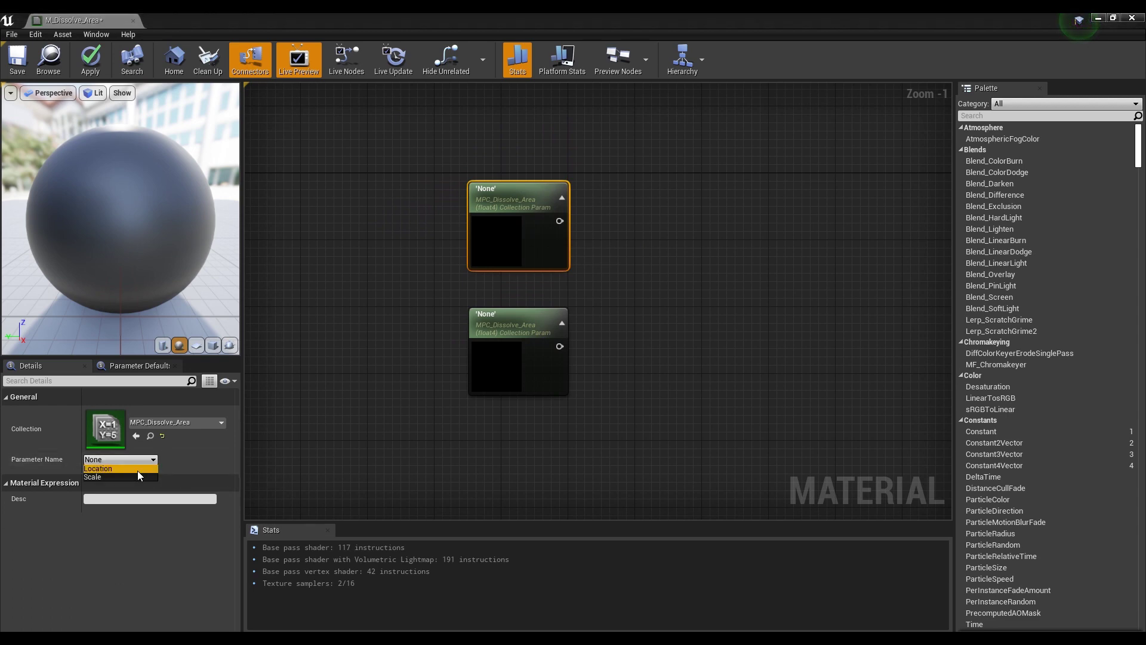
{"action": "left_click", "coordinate": [119, 468]}
{"action": "left_click", "coordinate": [499, 358]}
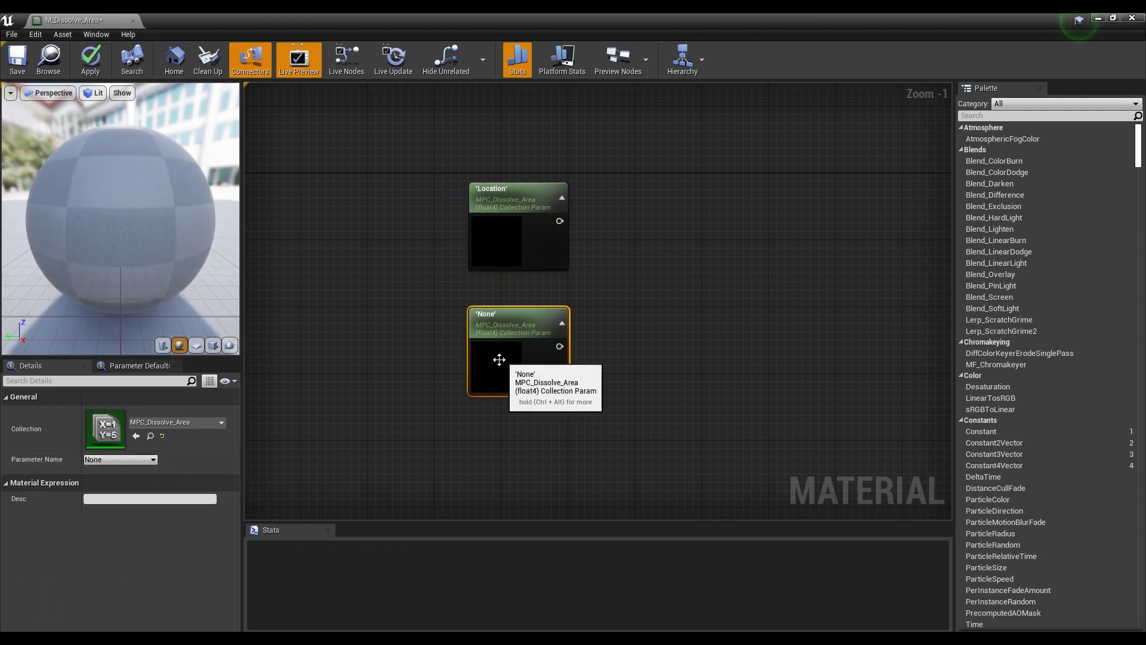
{"action": "left_click", "coordinate": [138, 459]}
{"action": "left_click", "coordinate": [121, 476]}
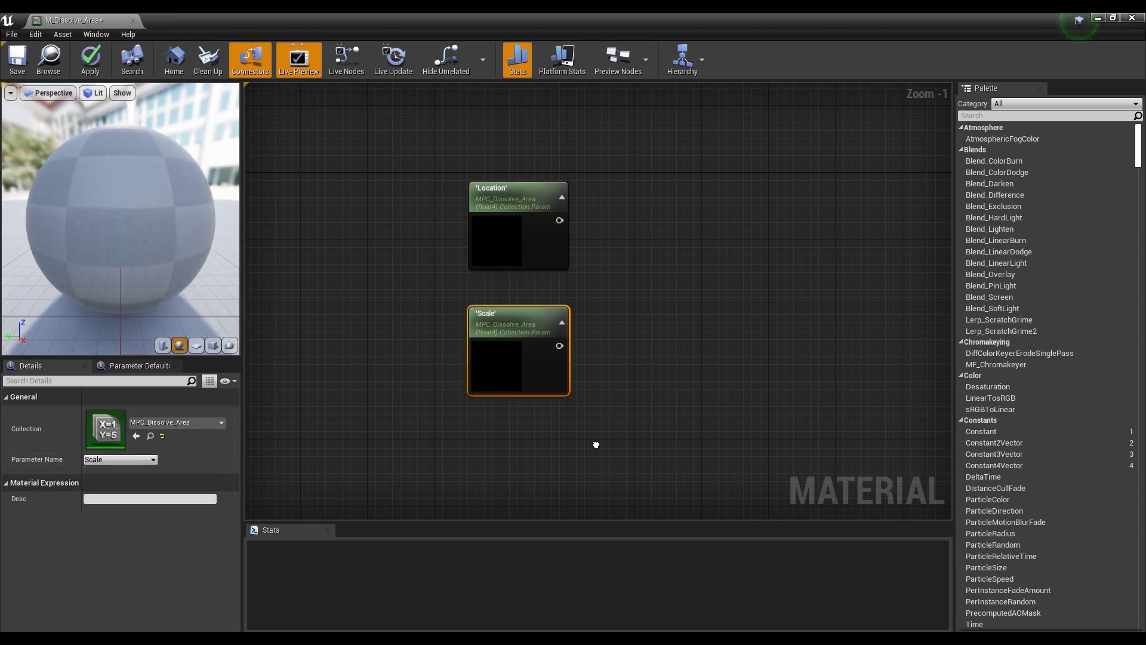
{"action": "right_click_drag", "start_coordinate": [596, 445], "coordinate": [476, 474]}
{"action": "right_click_drag", "start_coordinate": [396, 254], "coordinate": [323, 306]}
Step: Search 'box' and place a BoxMask-3D node up-right of the Location and Scale nodes
{"action": "left_click", "coordinate": [573, 274]}
{"action": "right_click_drag", "start_coordinate": [572, 274], "coordinate": [625, 272]}
{"action": "right_click", "coordinate": [594, 247]}
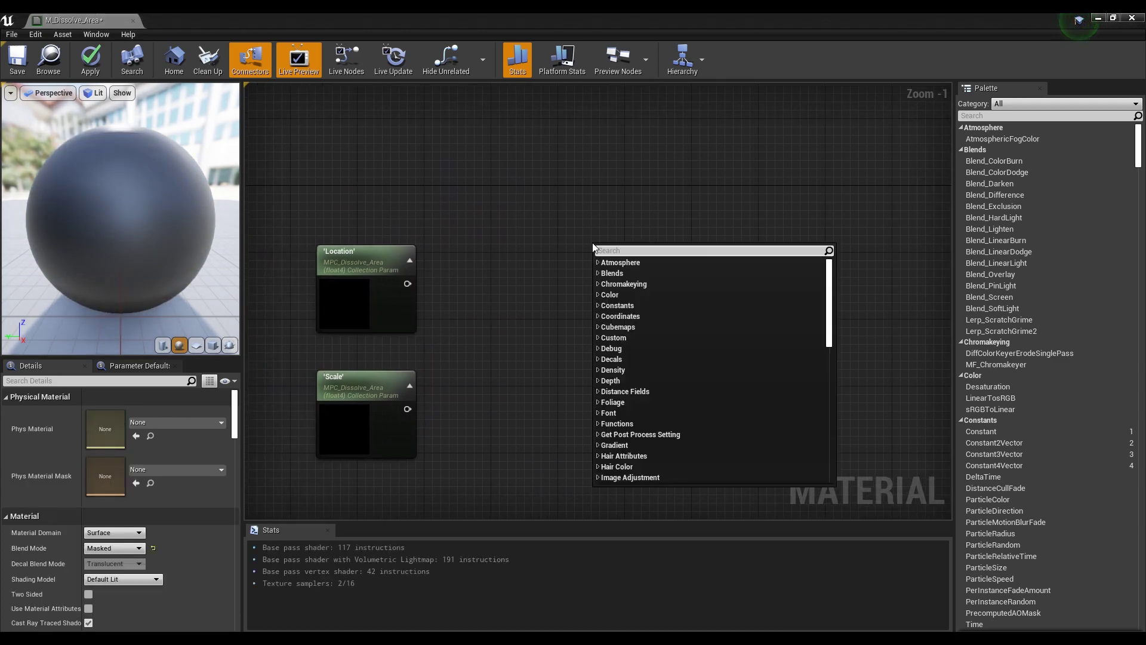
{"action": "type", "text": "box"}
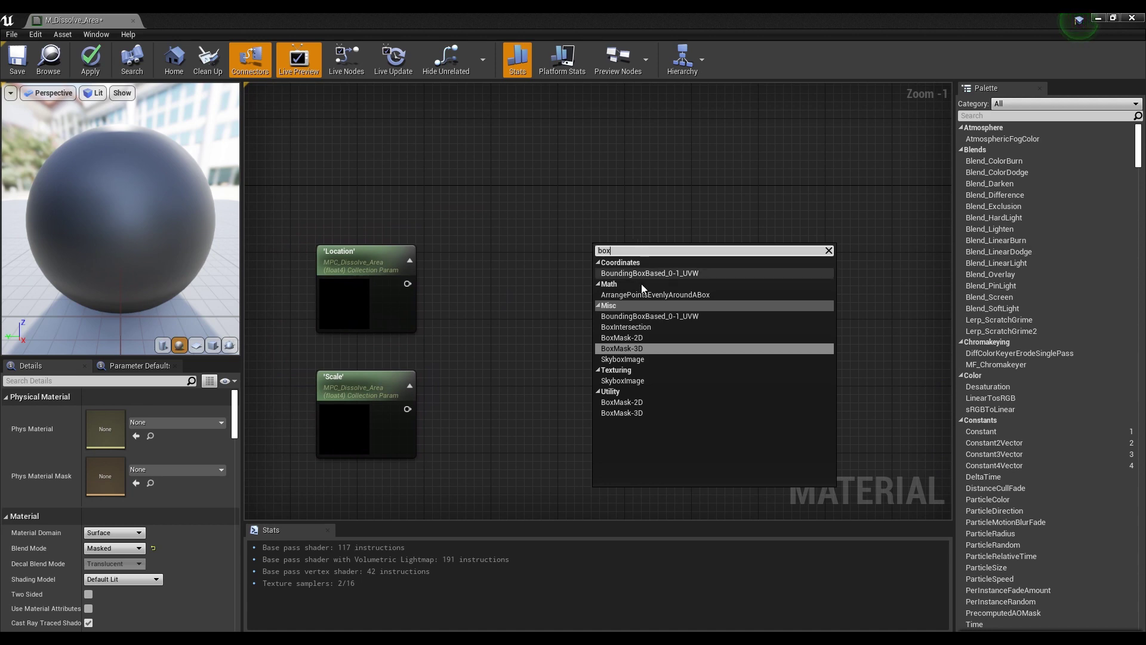
{"action": "left_click", "coordinate": [665, 349]}
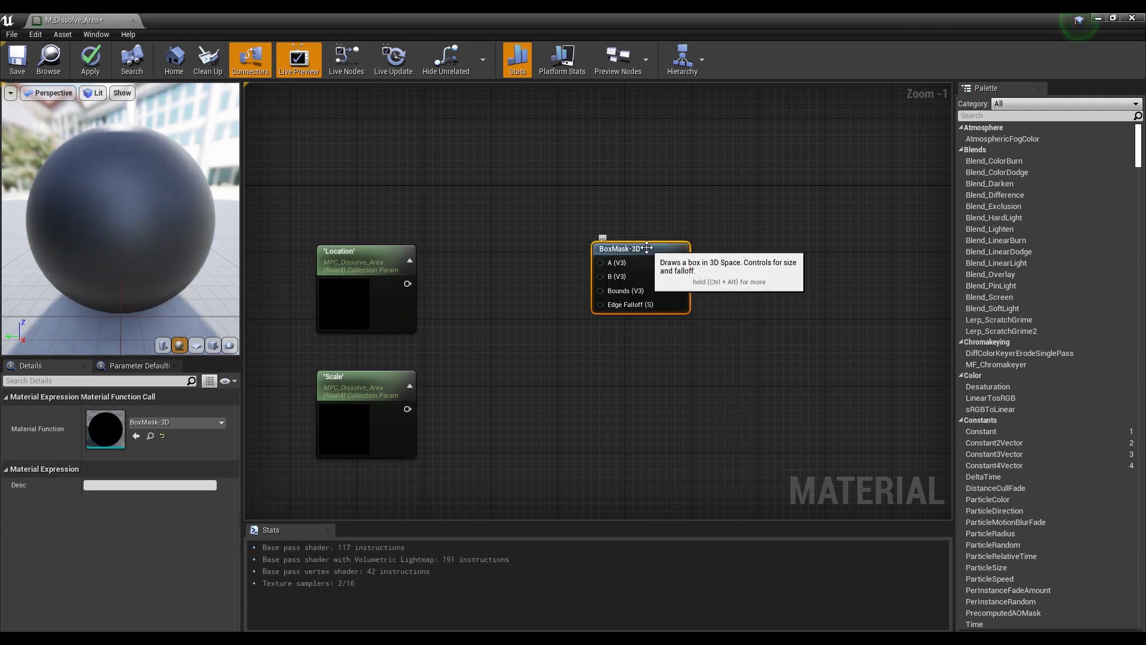
{"action": "left_click_drag", "start_coordinate": [641, 249], "coordinate": [668, 210]}
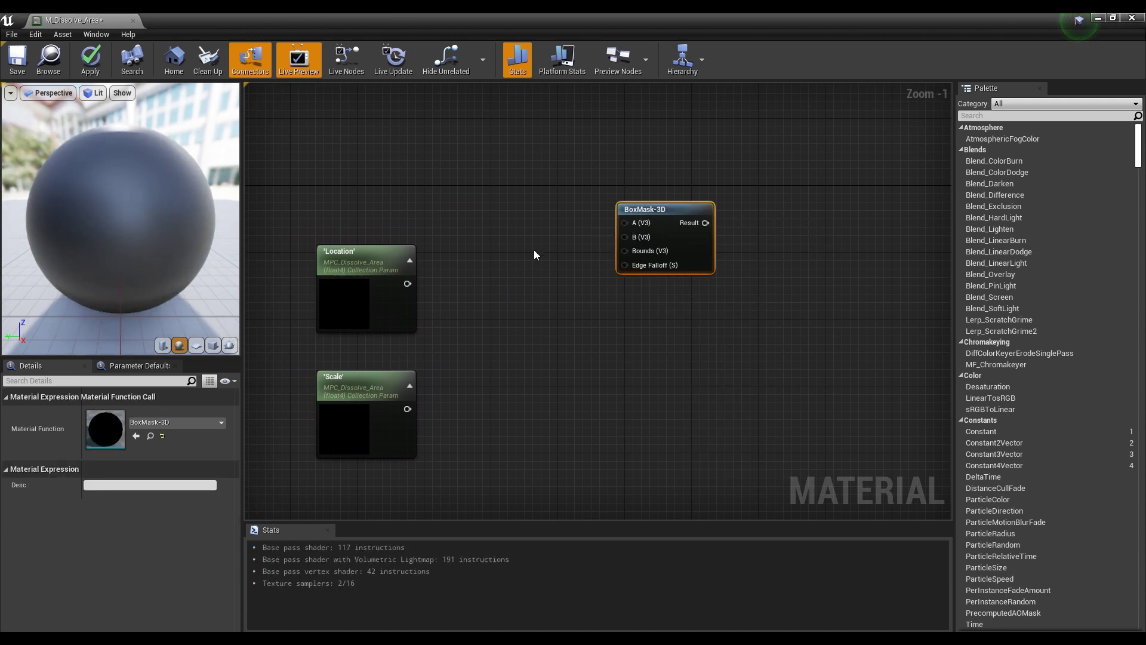
{"action": "right_click_drag", "start_coordinate": [552, 267], "coordinate": [615, 327]}
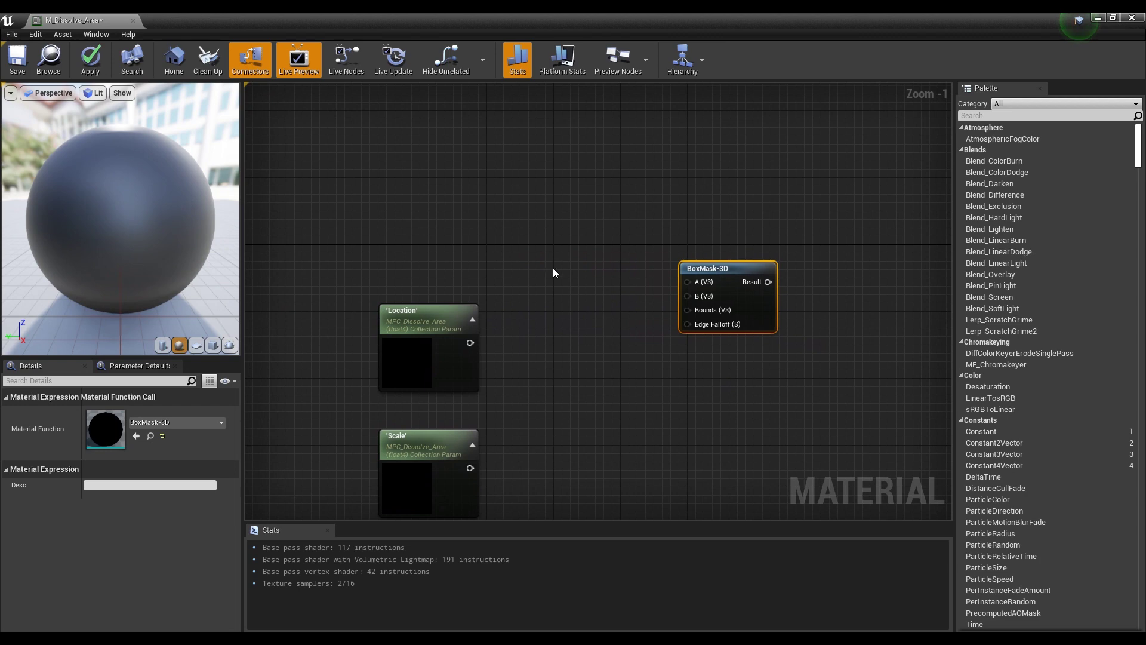
{"action": "right_click", "coordinate": [436, 203]}
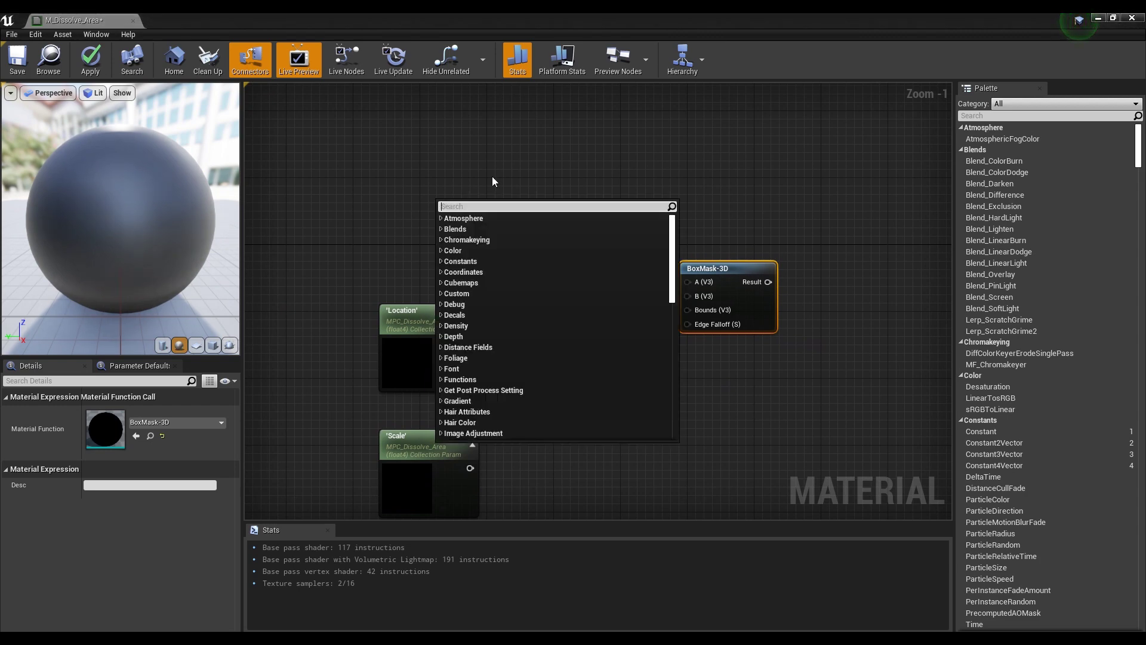
Step: Add an Absolute World Position node above Location and wire it into BoxMask-3D's A input
{"action": "type", "text": "wor"}
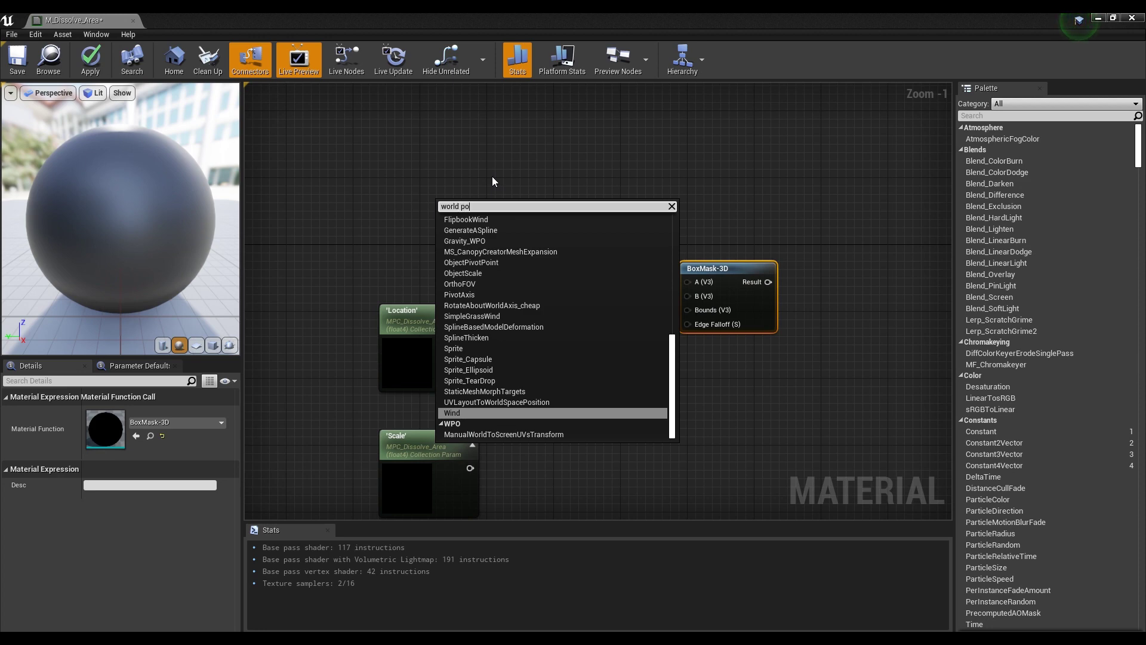
{"action": "type", "text": "ld po"}
{"action": "scroll", "coordinate": [493, 242], "scroll_direction": "up", "scroll_amount": 4}
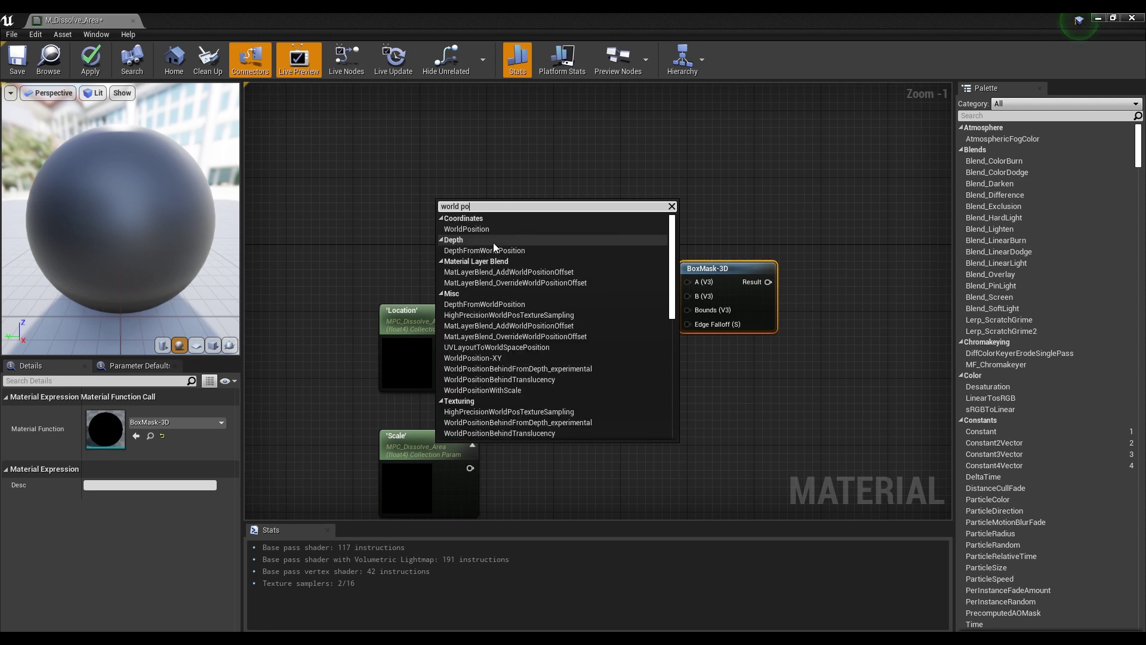
{"action": "left_click", "coordinate": [486, 230]}
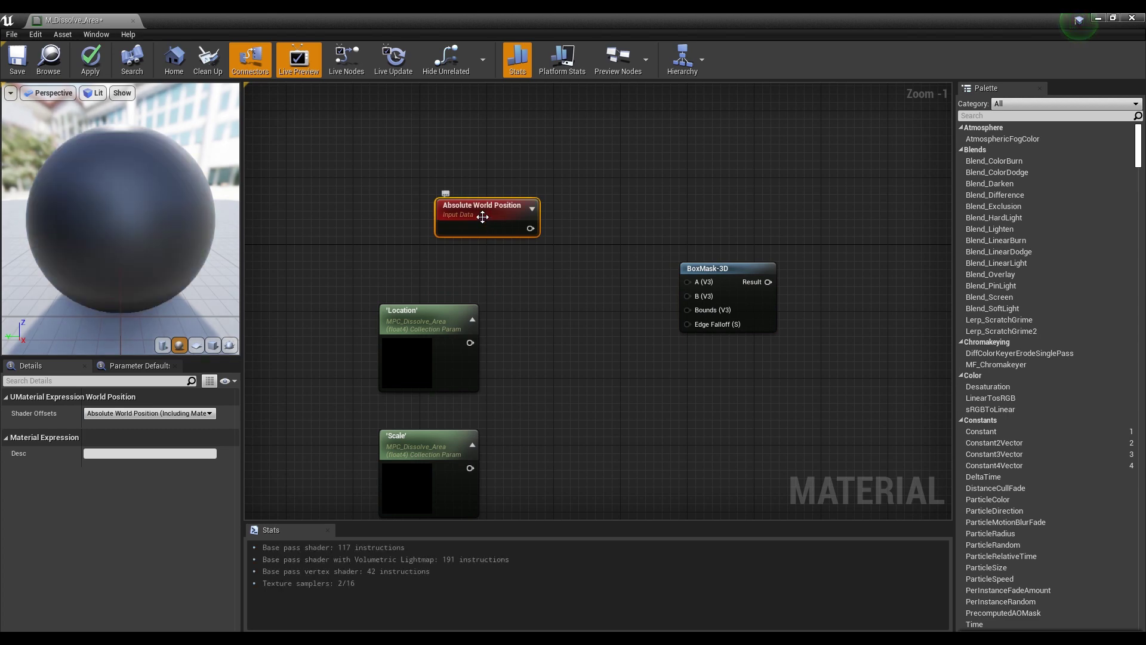
{"action": "left_click_drag", "start_coordinate": [482, 217], "coordinate": [433, 222]}
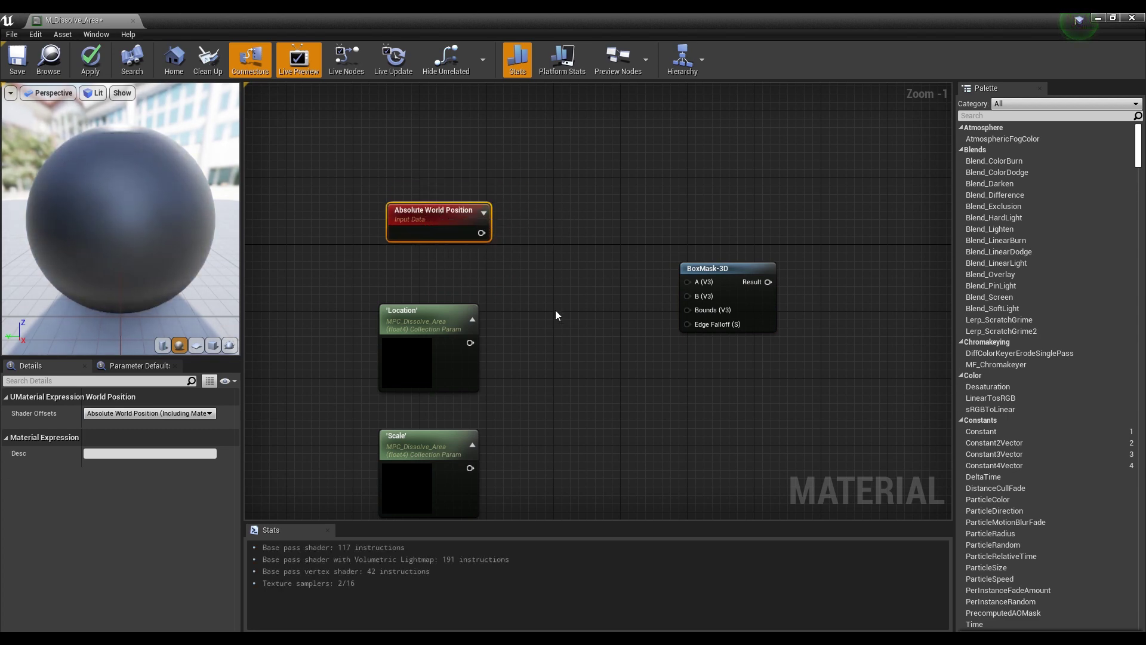
{"action": "right_click_drag", "start_coordinate": [555, 315], "coordinate": [542, 240]}
{"action": "left_click_drag", "start_coordinate": [525, 245], "coordinate": [366, 388]}
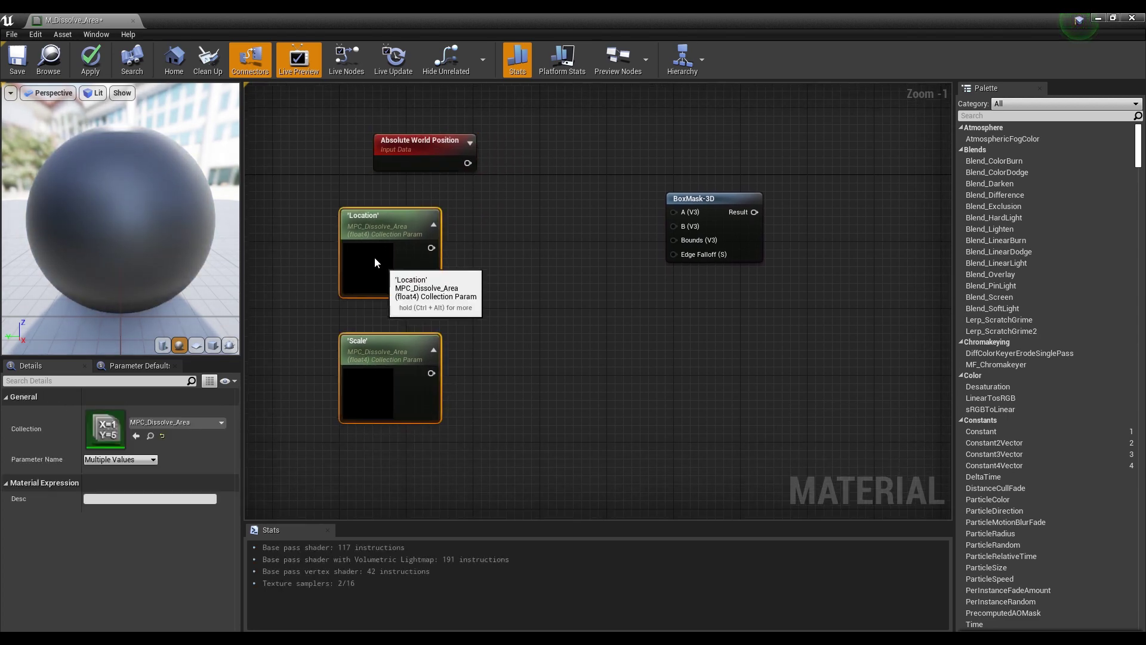
{"action": "left_click_drag", "start_coordinate": [374, 263], "coordinate": [333, 246]}
{"action": "left_click", "coordinate": [599, 302]}
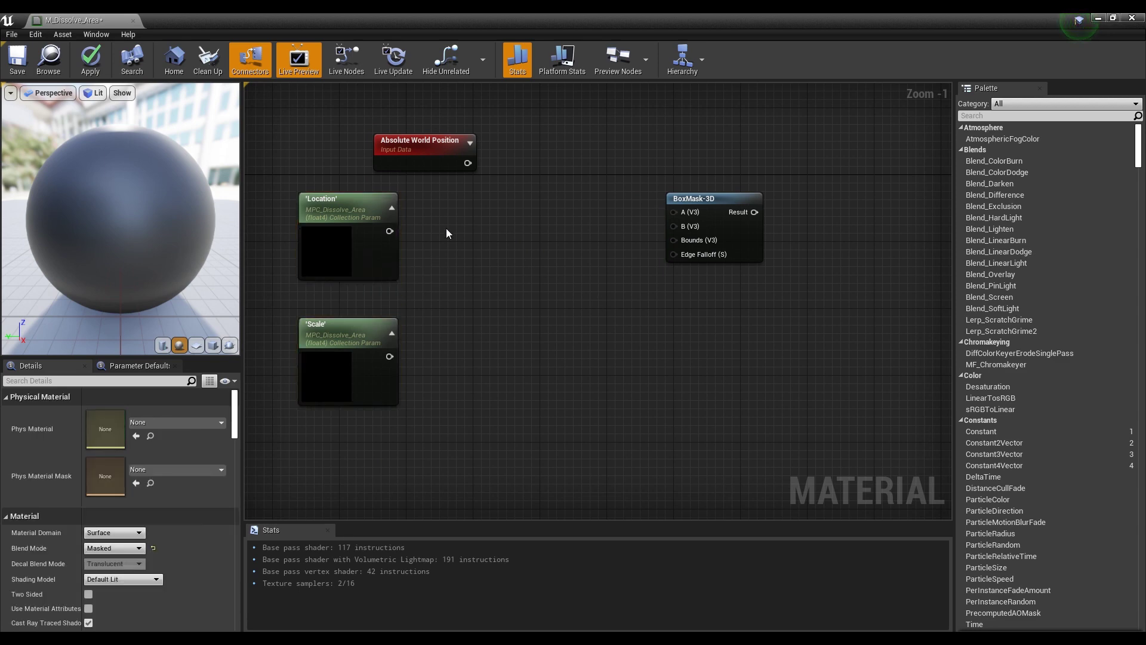
{"action": "left_click_drag", "start_coordinate": [467, 163], "coordinate": [675, 212]}
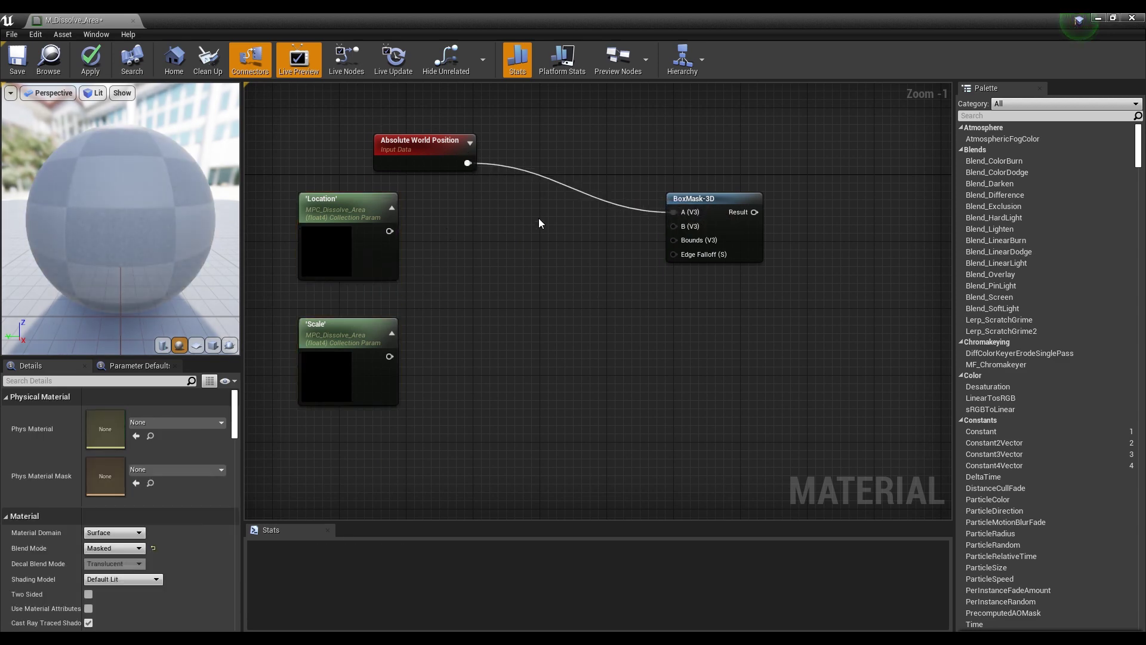
Step: Add a ComponentMask node with the B channel ticked, making it Mask (R G B)
{"action": "left_click_drag", "start_coordinate": [463, 224], "coordinate": [388, 351]}
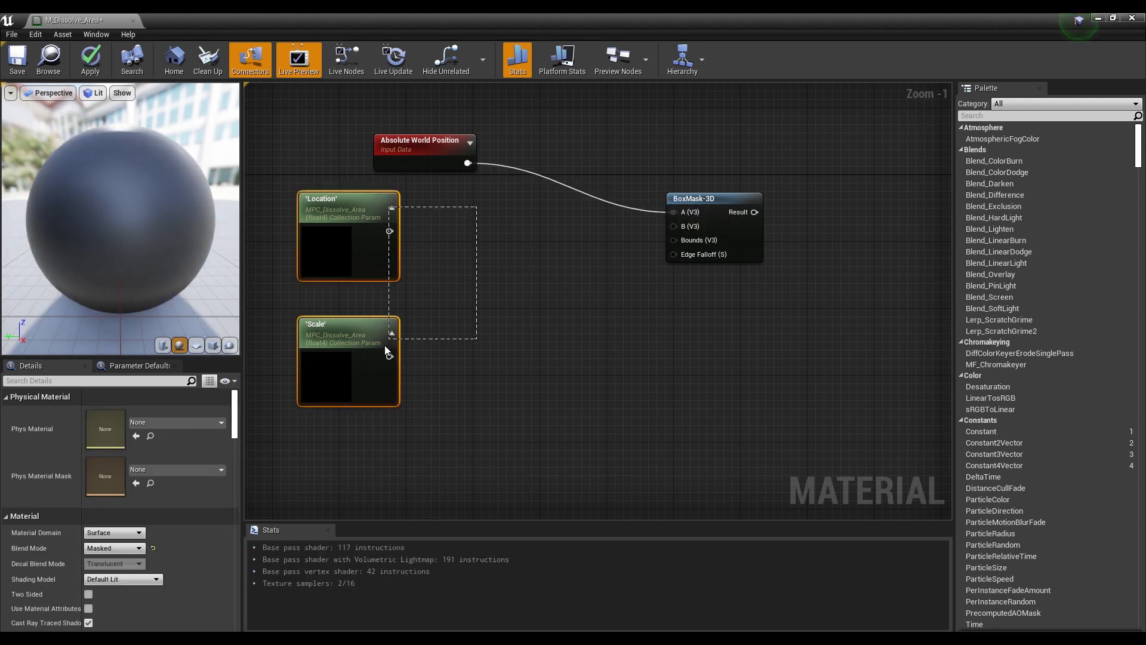
{"action": "left_click_drag", "start_coordinate": [357, 250], "coordinate": [332, 266]}
{"action": "left_click", "coordinate": [490, 225]}
{"action": "right_click", "coordinate": [489, 224]}
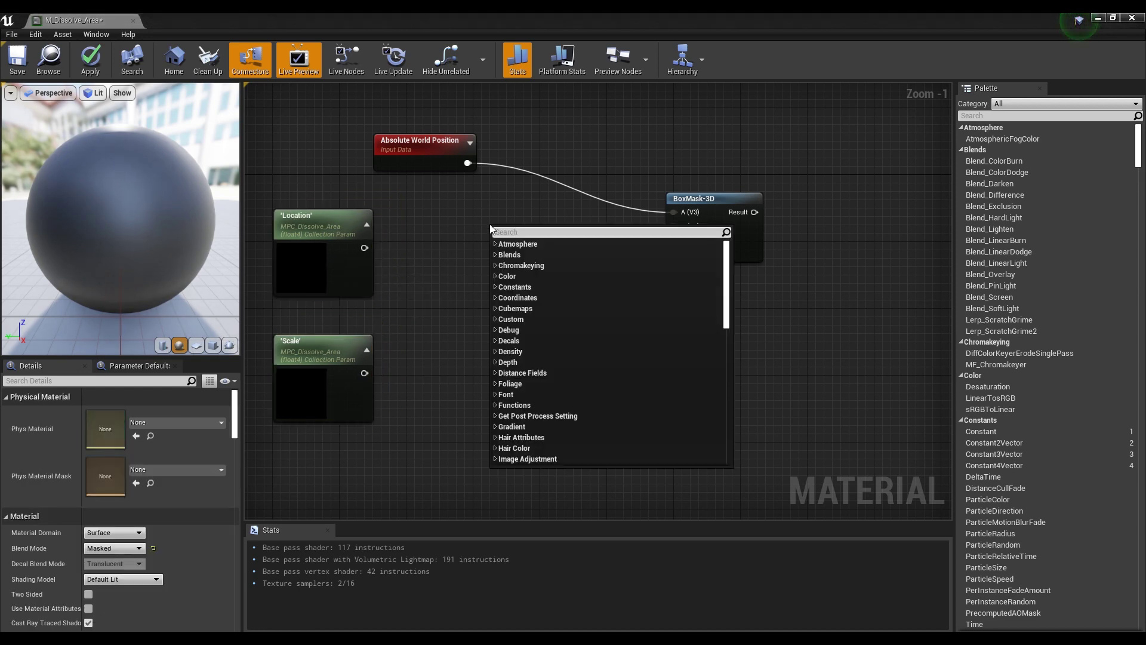
{"action": "type", "text": "comp"}
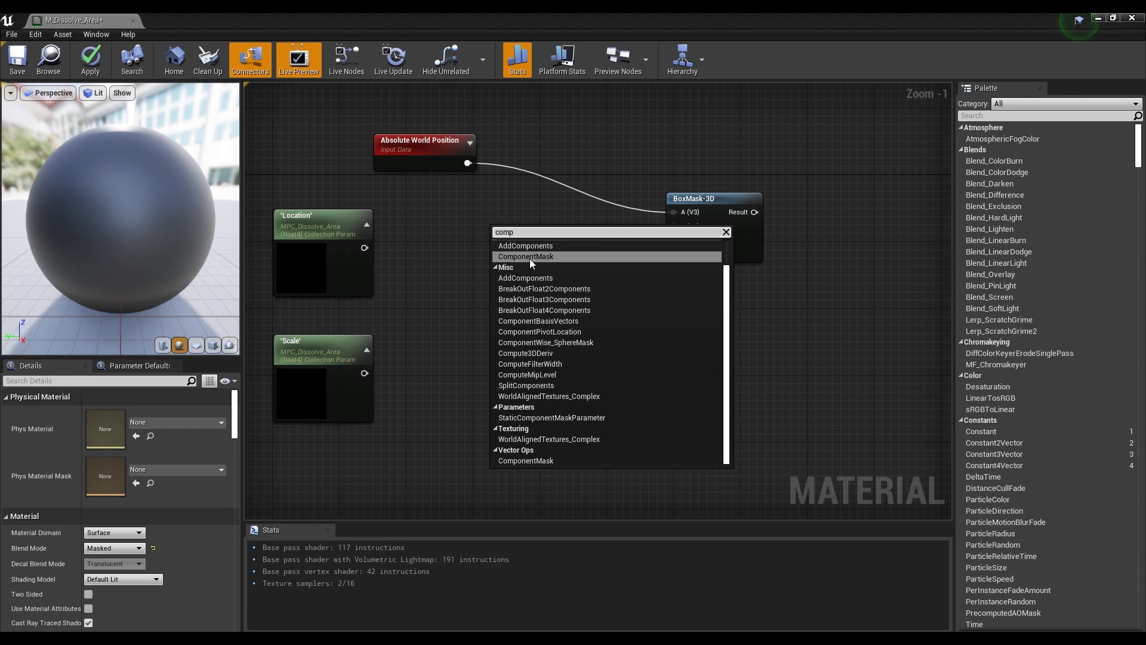
{"action": "left_click", "coordinate": [531, 259]}
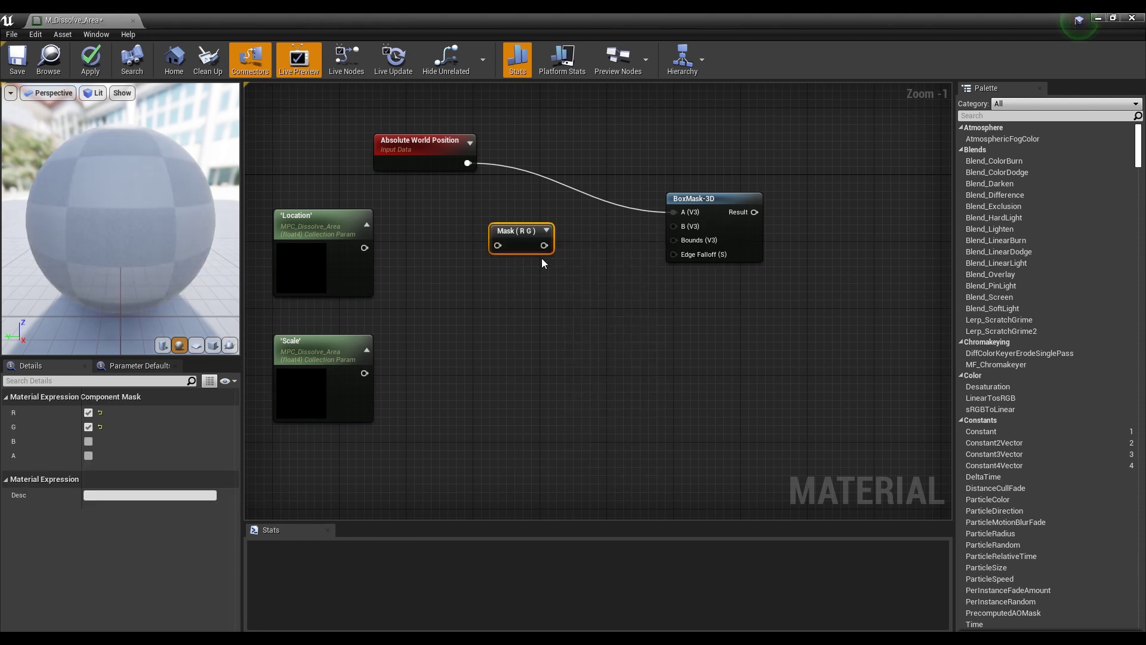
{"action": "left_click", "coordinate": [88, 441]}
{"action": "left_click", "coordinate": [400, 316]}
{"action": "left_click", "coordinate": [520, 233]}
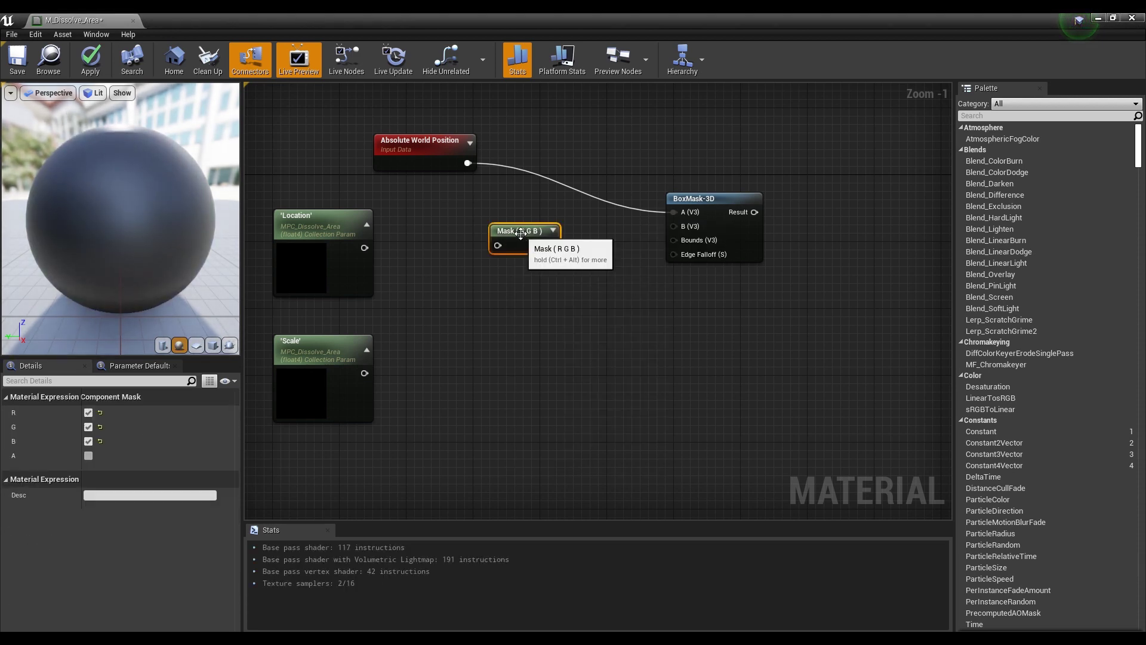
{"action": "left_click_drag", "start_coordinate": [521, 233], "coordinate": [496, 234]}
Step: Duplicate the mask node and wire Scale into the lower mask and Location into the upper
{"action": "key", "text": "ctrl+c"}
{"action": "key", "text": "ctrl+v"}
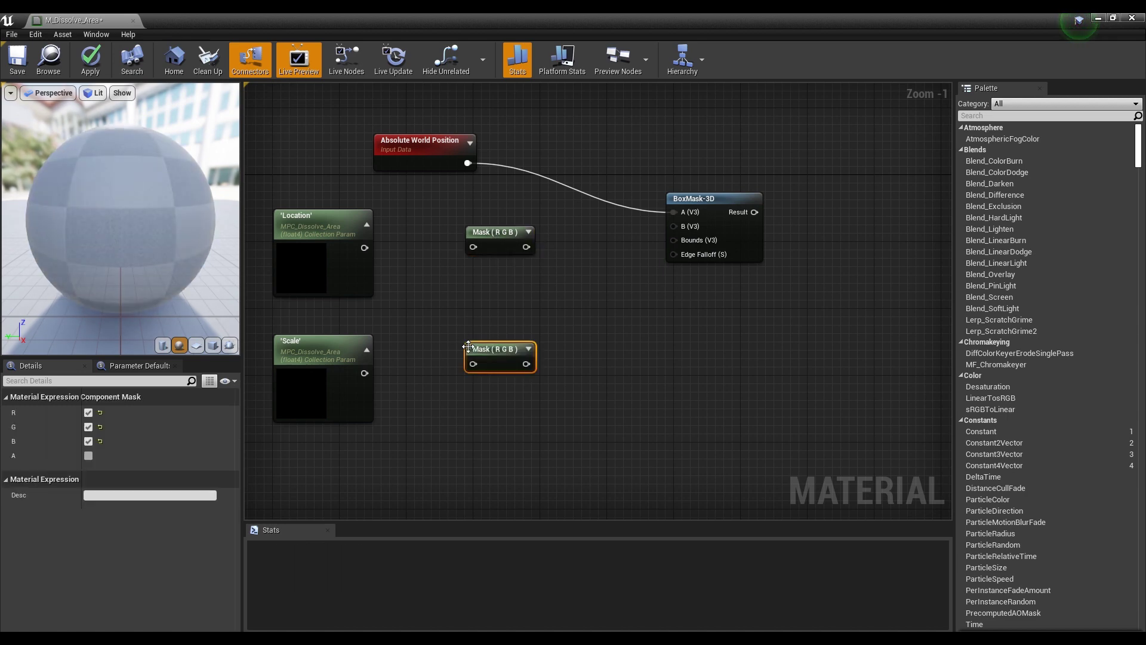
{"action": "left_click_drag", "start_coordinate": [468, 347], "coordinate": [460, 355]}
{"action": "left_click_drag", "start_coordinate": [364, 373], "coordinate": [466, 372]}
{"action": "left_click_drag", "start_coordinate": [364, 248], "coordinate": [475, 246]}
{"action": "right_click_drag", "start_coordinate": [558, 313], "coordinate": [555, 238]}
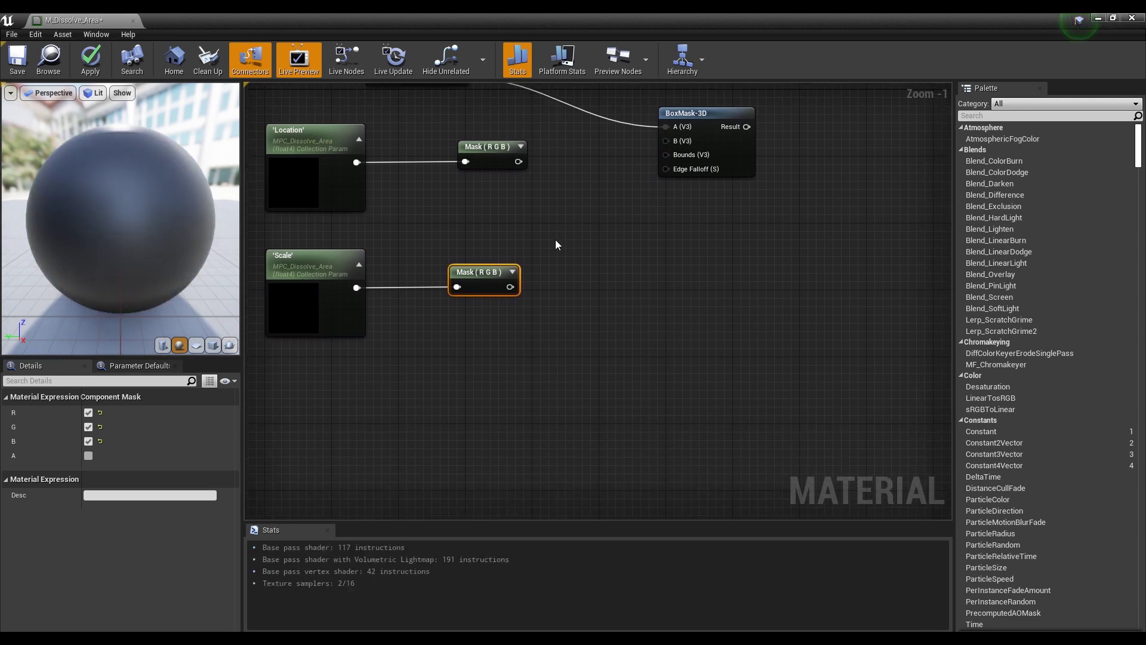
{"action": "left_click", "coordinate": [582, 280]}
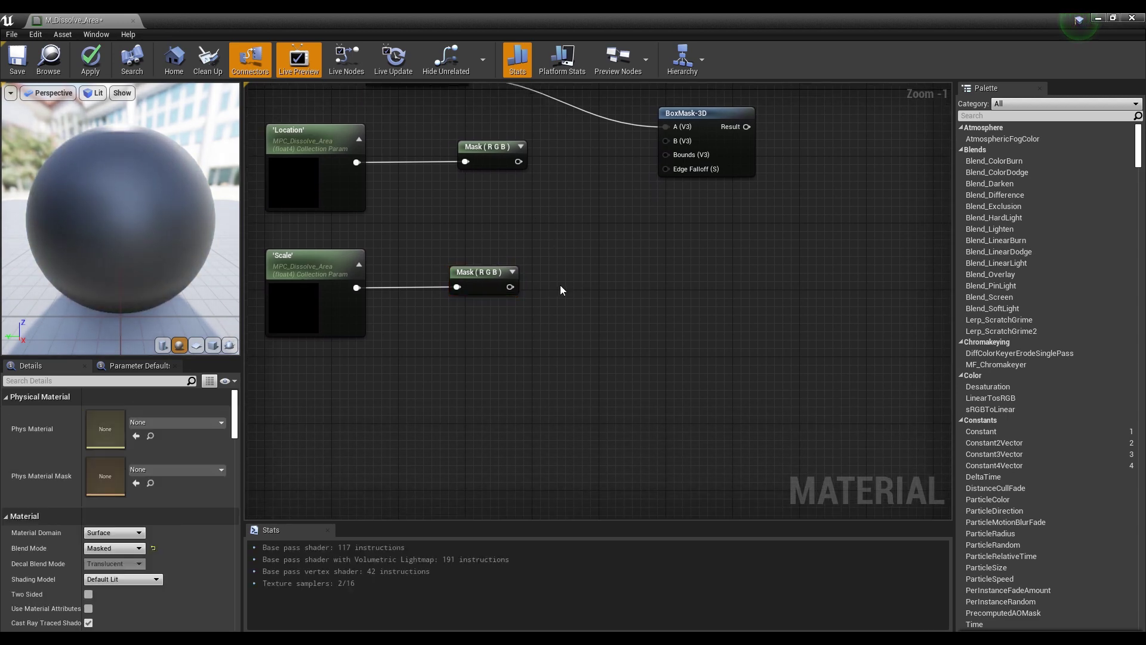
Step: Add a Multiply node and a scalar parameter named Bounds Scale with default value 100
{"action": "left_click", "coordinate": [561, 285]}
{"action": "left_click", "coordinate": [477, 345]}
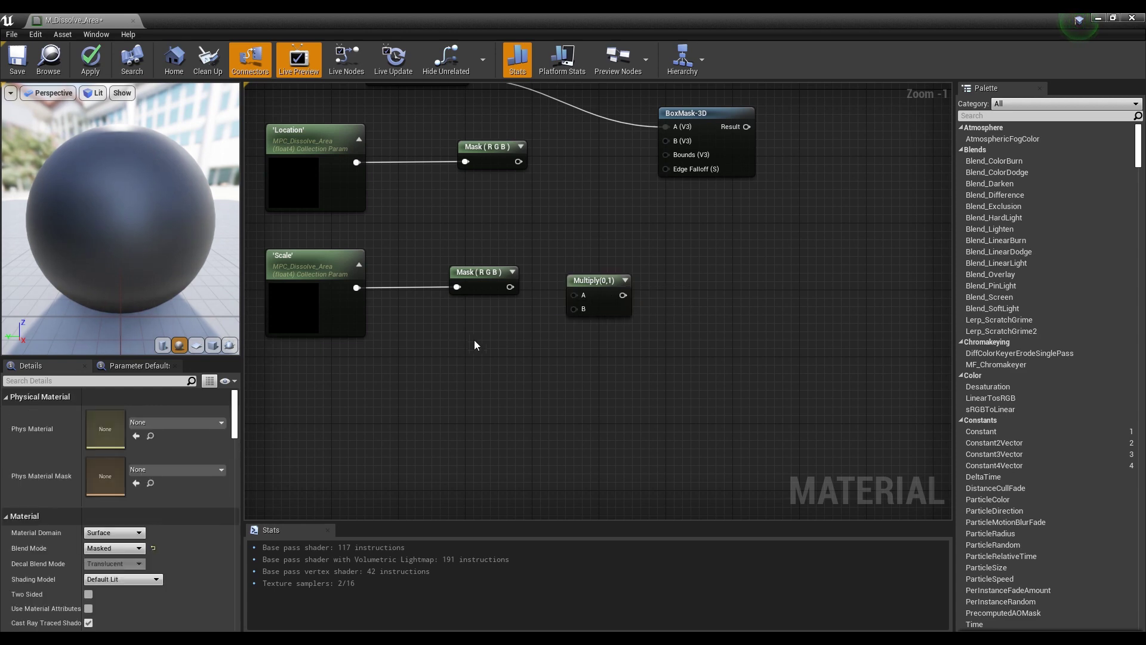
{"action": "left_click", "coordinate": [467, 334]}
{"action": "type", "text": "s"}
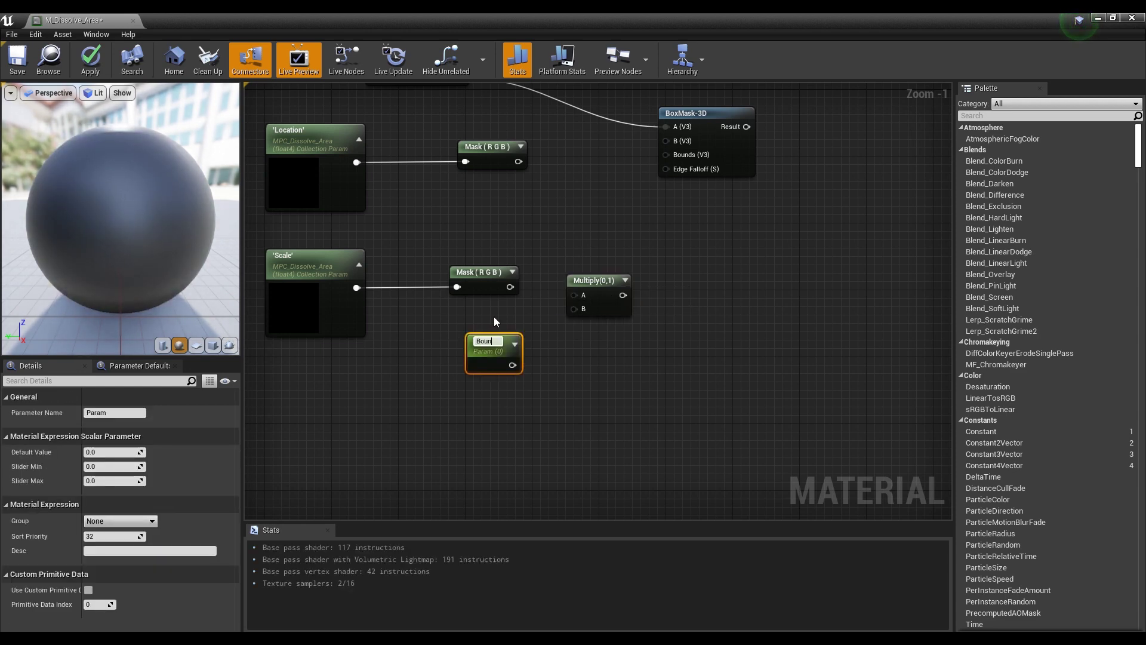
{"action": "type", "text": "ounds S"}
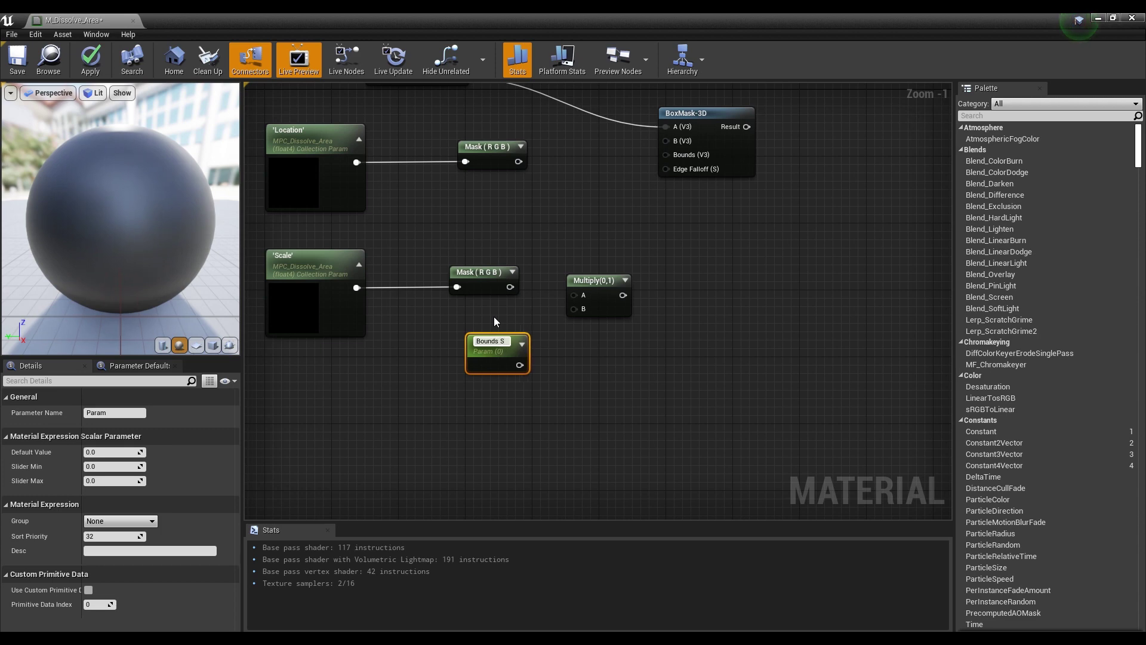
{"action": "type", "text": "cole"}
{"action": "key", "text": "Return"}
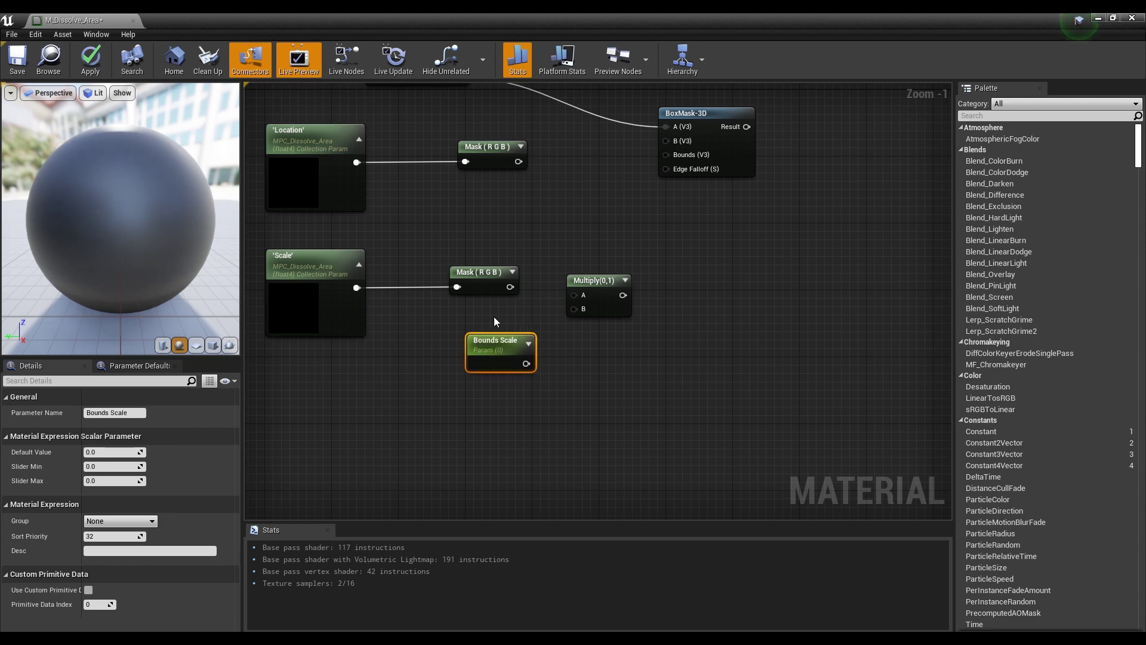
{"action": "left_click", "coordinate": [122, 452]}
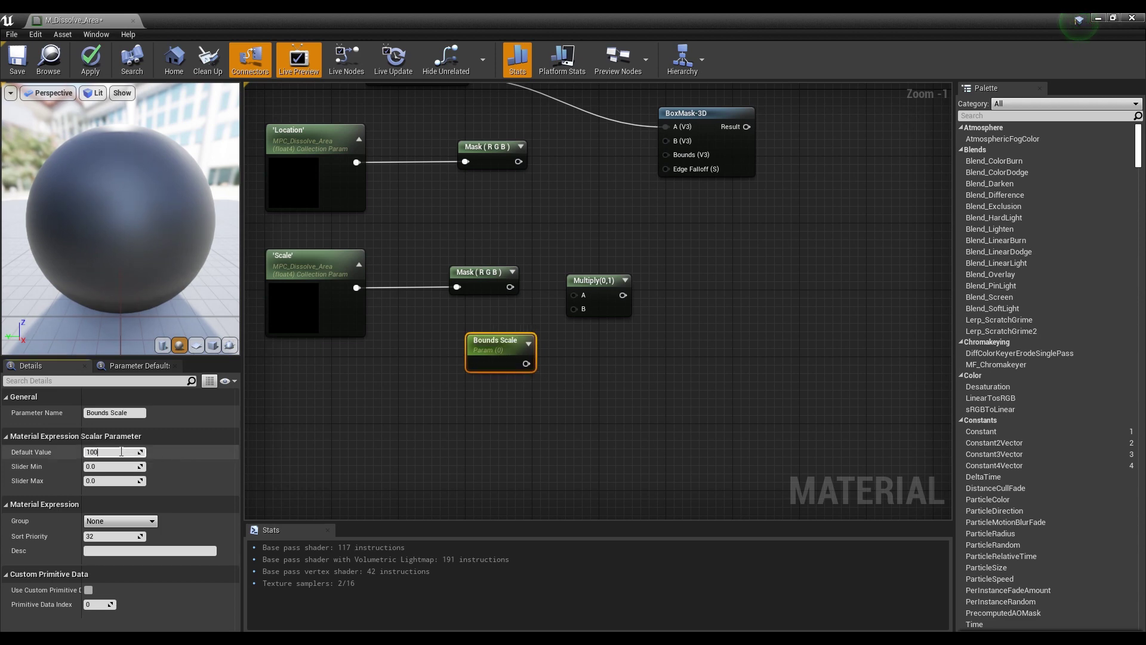
{"action": "type", "text": "1000"}
{"action": "key", "text": "BackSpace"}
{"action": "key", "text": "Return"}
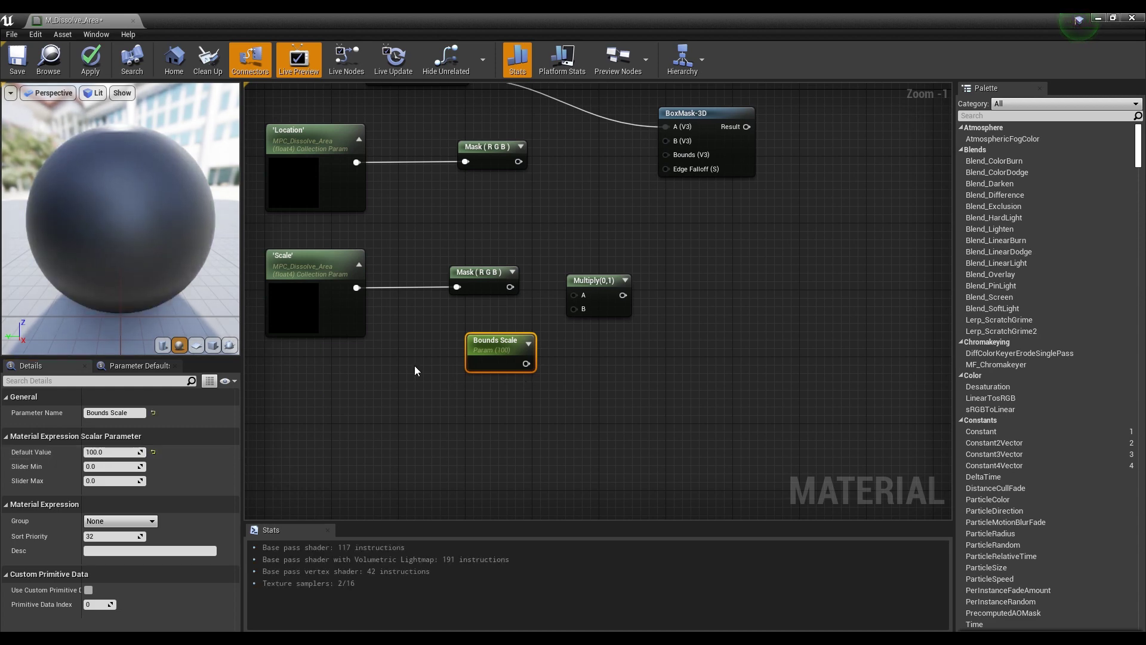
{"action": "left_click", "coordinate": [418, 364]}
Step: Wire the Scale mask into Multiply's A input and Bounds Scale into its B input
{"action": "left_click_drag", "start_coordinate": [518, 347], "coordinate": [500, 346]}
{"action": "left_click_drag", "start_coordinate": [597, 290], "coordinate": [579, 282]}
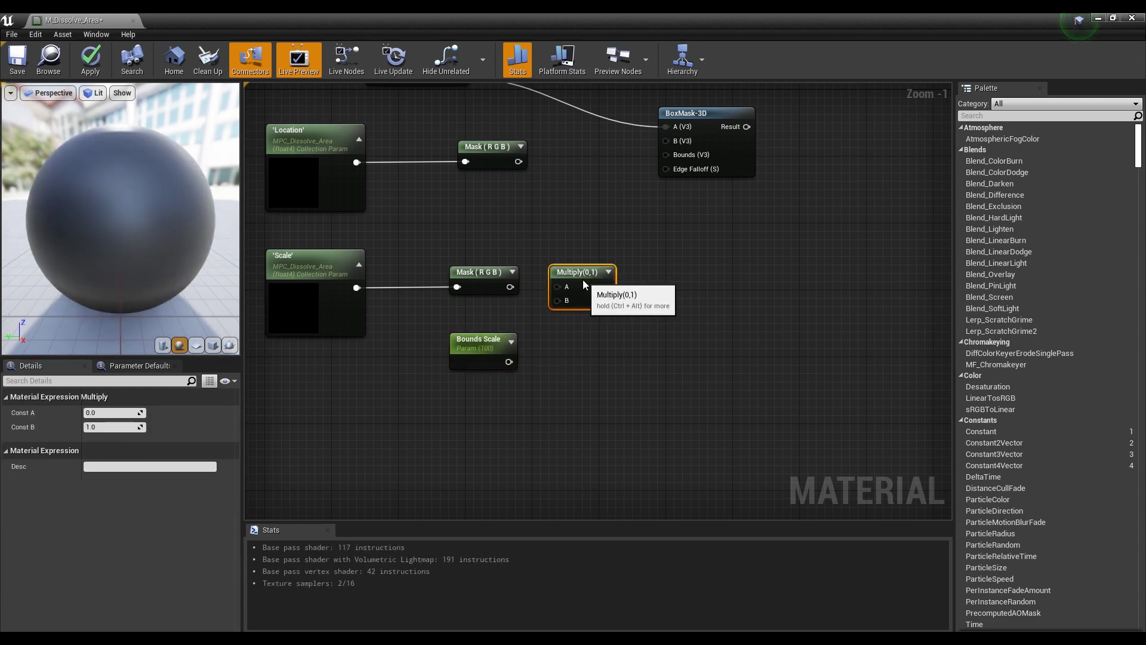
{"action": "left_click_drag", "start_coordinate": [510, 286], "coordinate": [558, 287]}
{"action": "left_click_drag", "start_coordinate": [509, 361], "coordinate": [549, 306]}
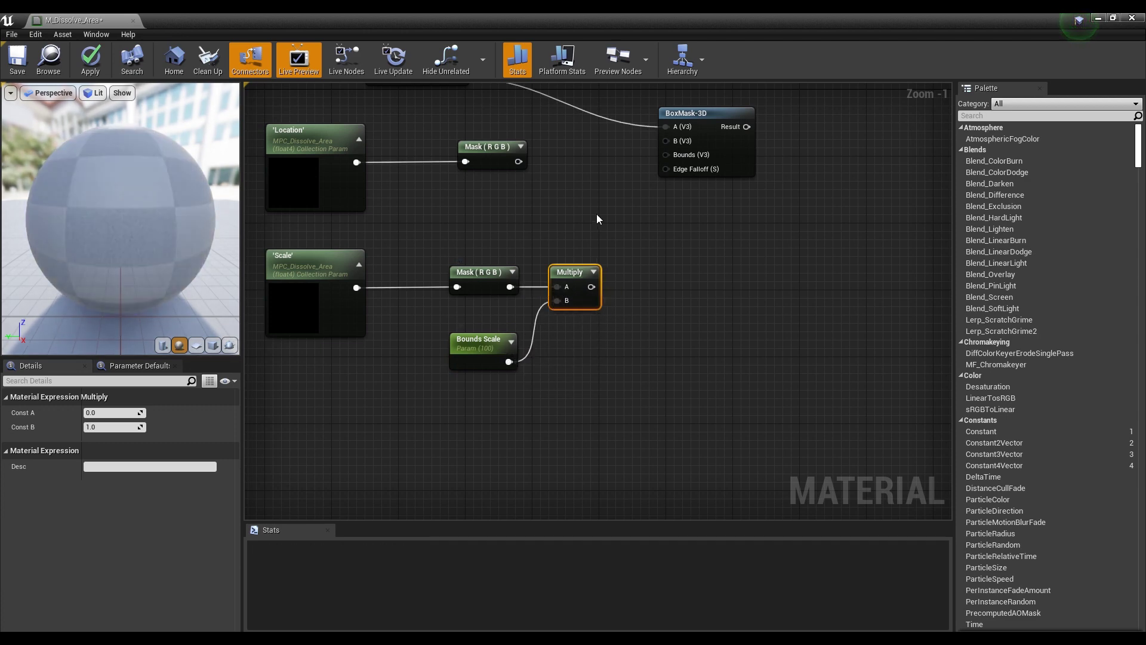
{"action": "mouse_move", "coordinate": [597, 218]}
{"action": "right_mouse_down"}
{"action": "mouse_move", "coordinate": [597, 271]}
{"action": "mouse_move", "coordinate": [598, 219]}
{"action": "right_mouse_up"}
{"action": "left_click", "coordinate": [614, 338]}
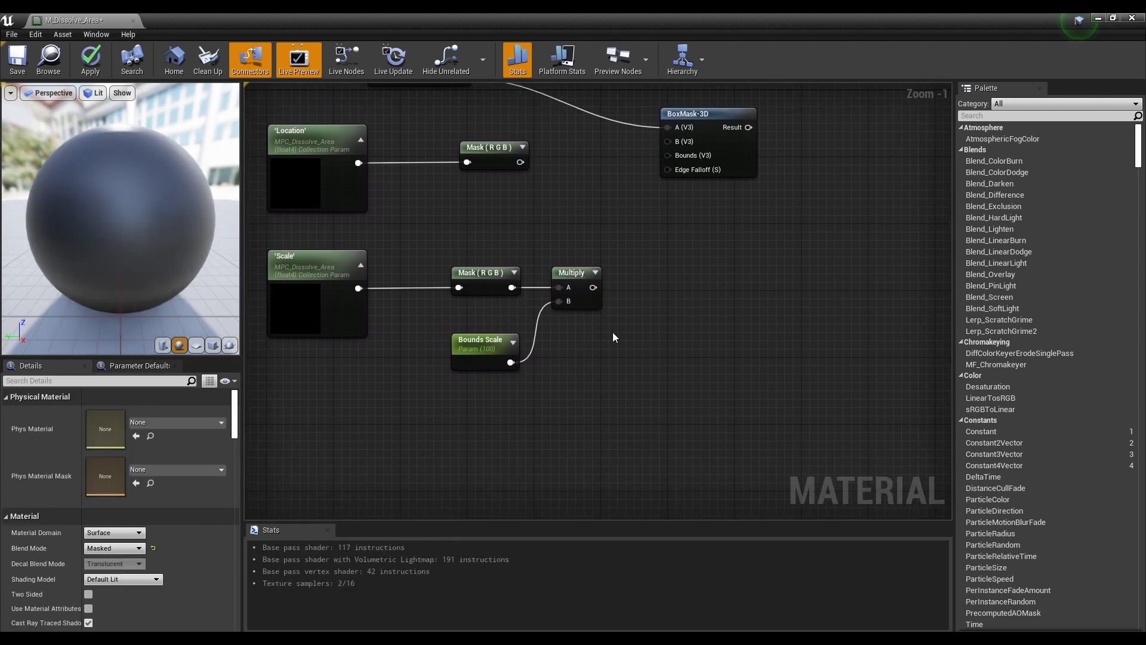
Step: Add a scalar parameter named Falloff to the material graph
{"action": "left_click", "coordinate": [592, 363]}
{"action": "type", "text": "ss"}
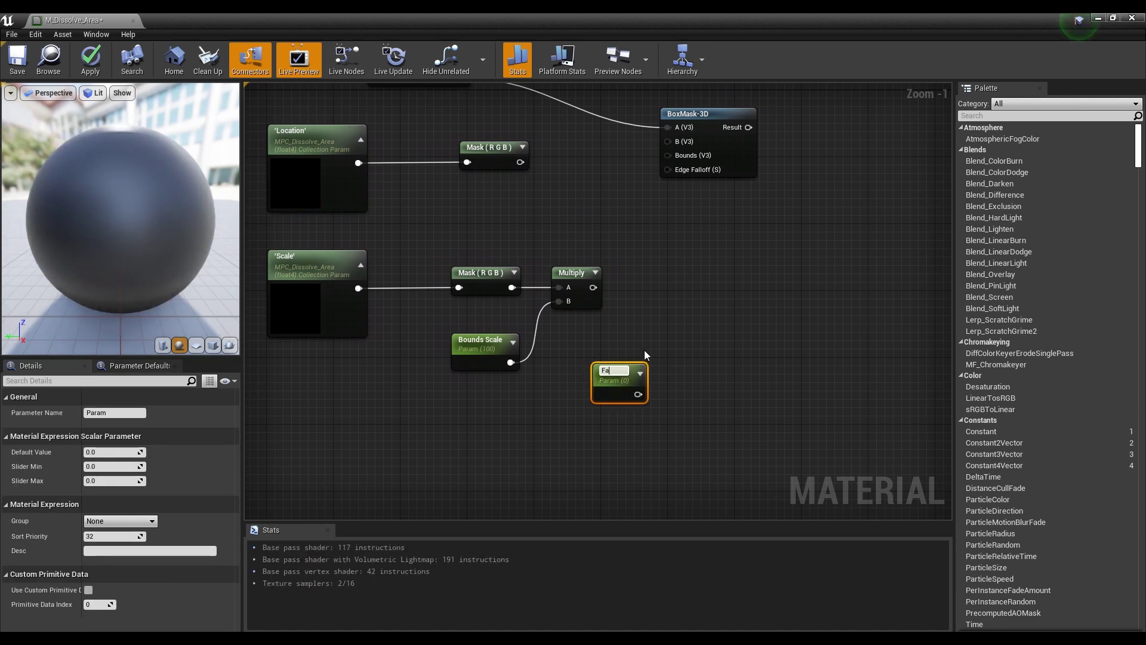
{"action": "type", "text": "lloff"}
{"action": "key", "text": "Return"}
{"action": "right_click_drag", "start_coordinate": [653, 356], "coordinate": [660, 364]}
Step: Wire the Location mask to B, Multiply to Bounds, and Falloff to Edge Falloff on BoxMask-3D
{"action": "left_click_drag", "start_coordinate": [534, 202], "coordinate": [681, 181]}
{"action": "left_click_drag", "start_coordinate": [639, 261], "coordinate": [338, 404]}
{"action": "left_click_drag", "start_coordinate": [517, 311], "coordinate": [517, 285]}
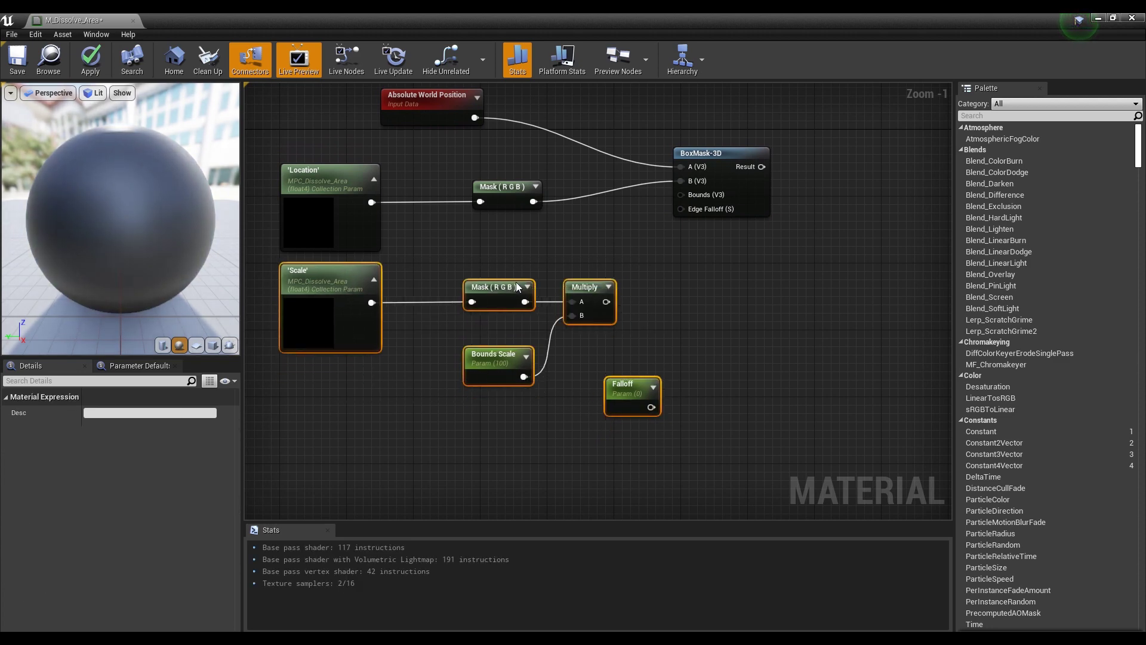
{"action": "left_click", "coordinate": [591, 340]}
{"action": "left_click_drag", "start_coordinate": [606, 302], "coordinate": [681, 195]}
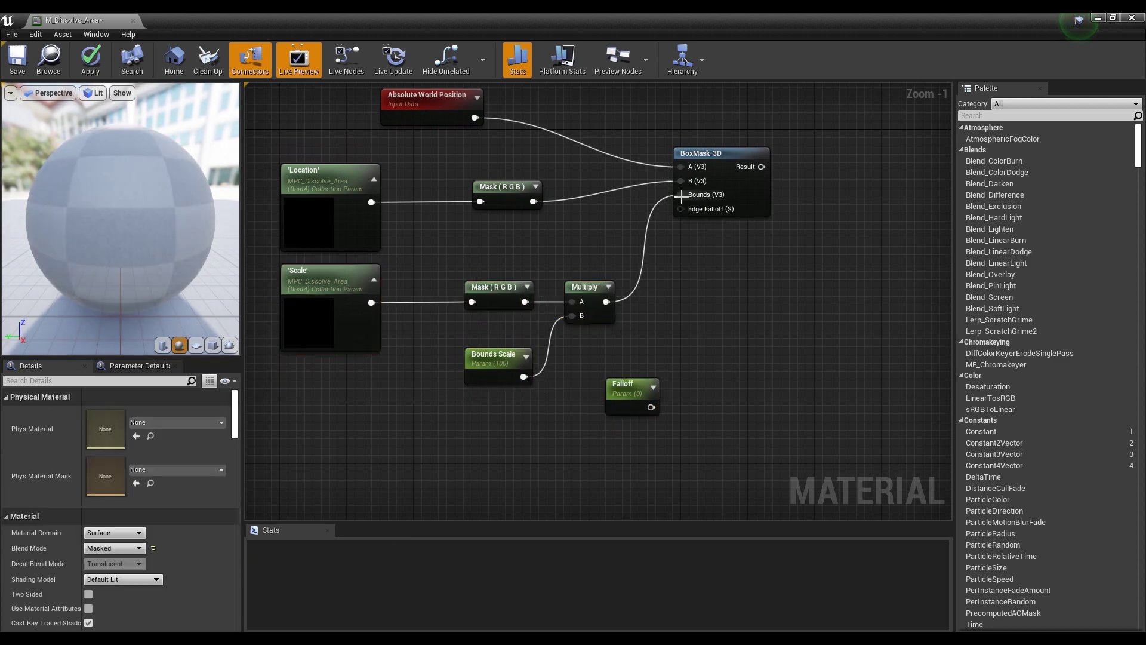
{"action": "left_click_drag", "start_coordinate": [651, 407], "coordinate": [686, 212]}
{"action": "right_click_drag", "start_coordinate": [775, 282], "coordinate": [625, 399]}
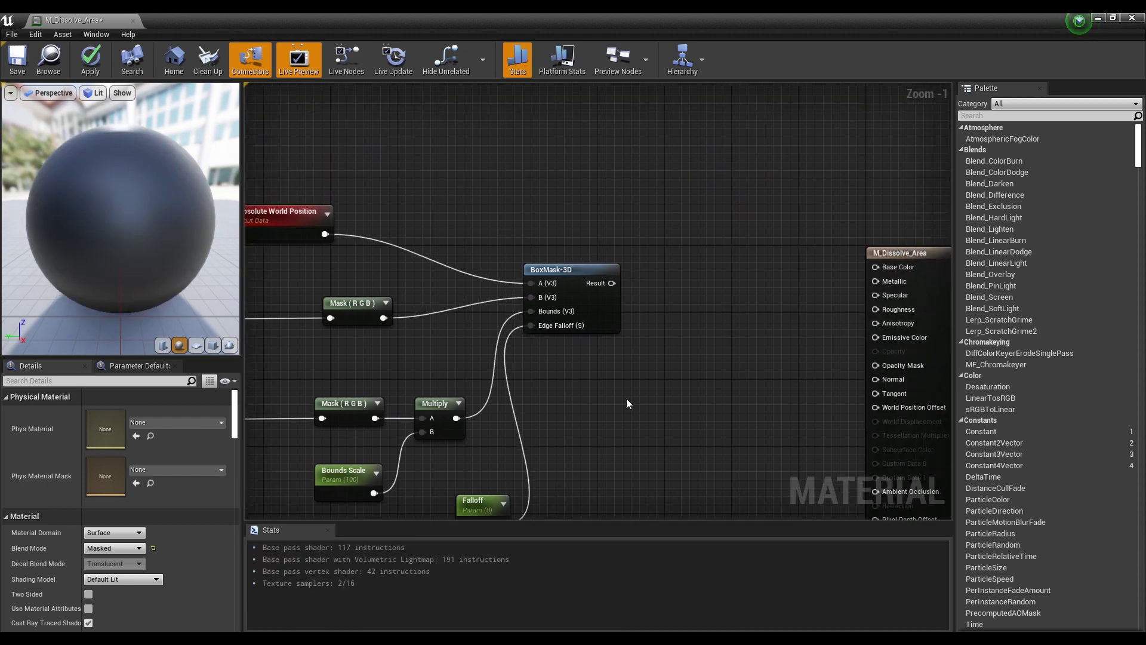
{"action": "right_click", "coordinate": [658, 293]}
Step: Insert a OneMinus node between BoxMask-3D's Result and the material's Opacity Mask
{"action": "type", "text": "oneminus"}
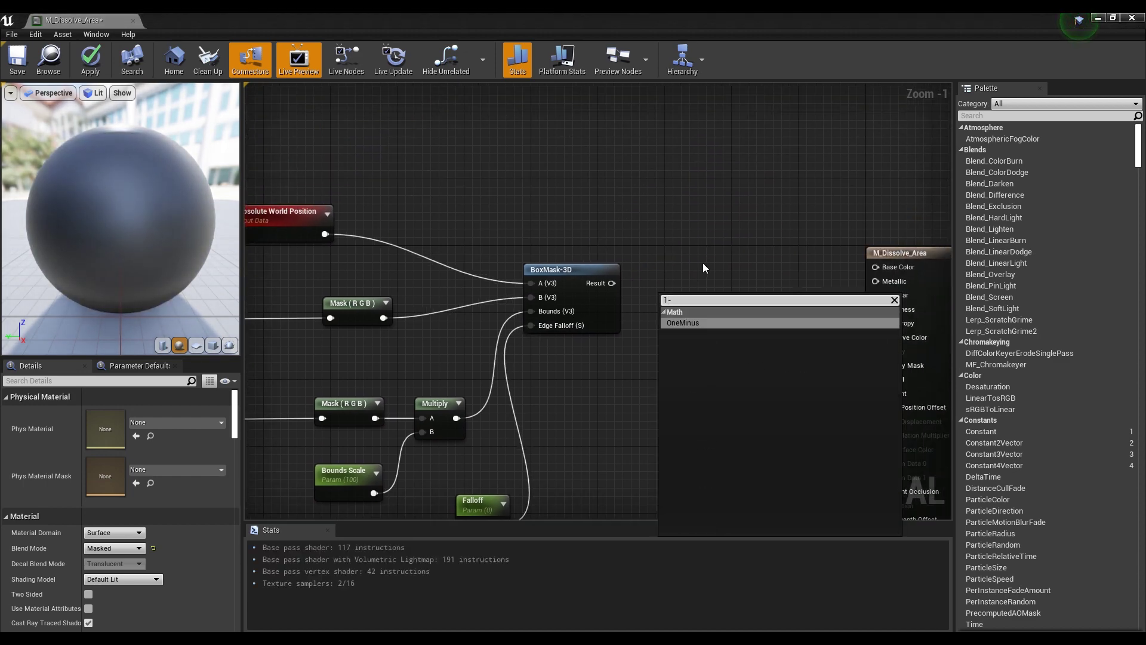
{"action": "left_click", "coordinate": [718, 323]}
{"action": "left_click_drag", "start_coordinate": [611, 283], "coordinate": [885, 364]}
{"action": "mouse_move", "coordinate": [702, 410]}
{"action": "right_mouse_down"}
{"action": "mouse_move", "coordinate": [724, 445]}
{"action": "mouse_move", "coordinate": [698, 430]}
{"action": "right_mouse_up"}
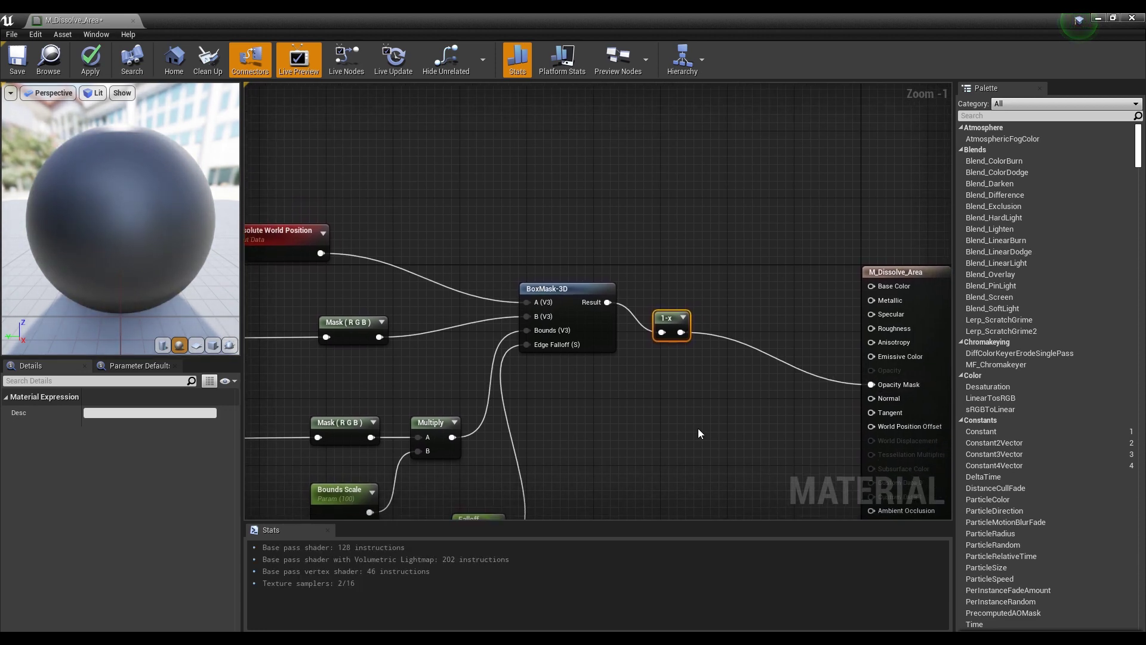
{"action": "right_click_drag", "start_coordinate": [590, 178], "coordinate": [578, 300]}
{"action": "left_click", "coordinate": [558, 202]}
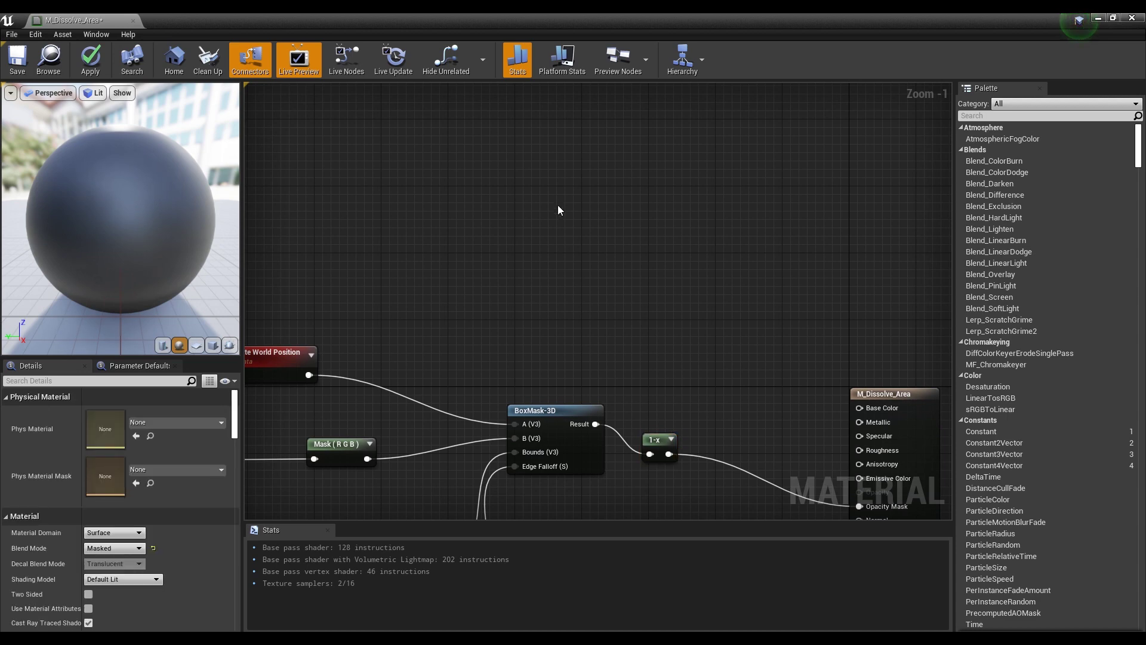
Step: Add a black Constant3Vector and convert it into a vector parameter named 'Base Color'
{"action": "left_click", "coordinate": [557, 206]}
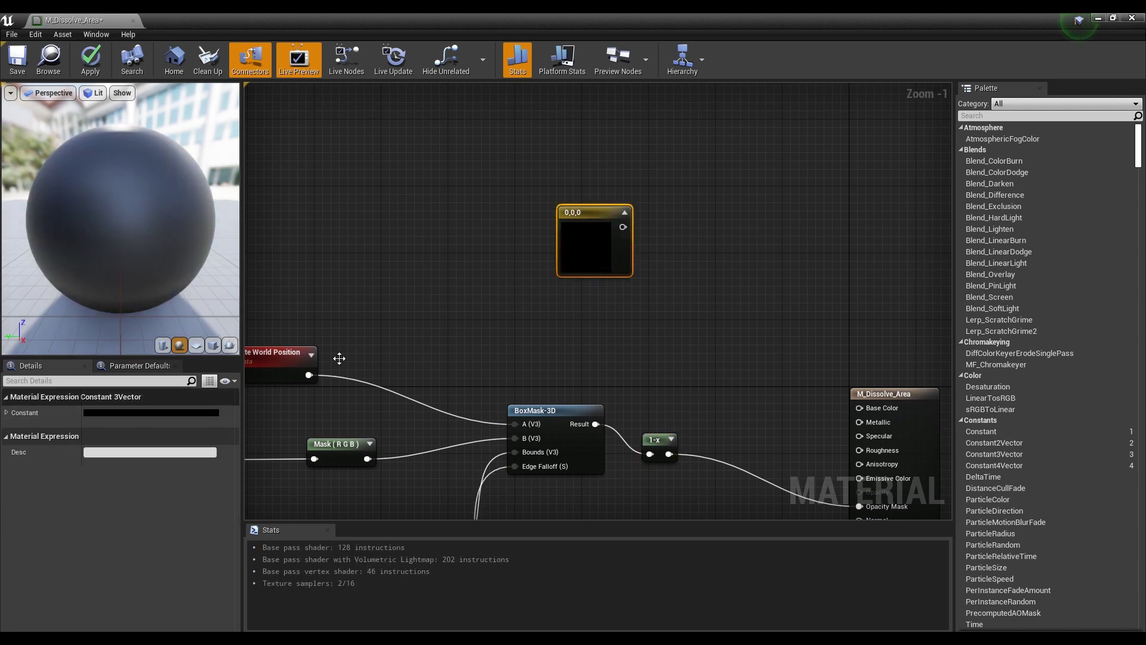
{"action": "right_click", "coordinate": [597, 223]}
{"action": "left_click", "coordinate": [640, 272]}
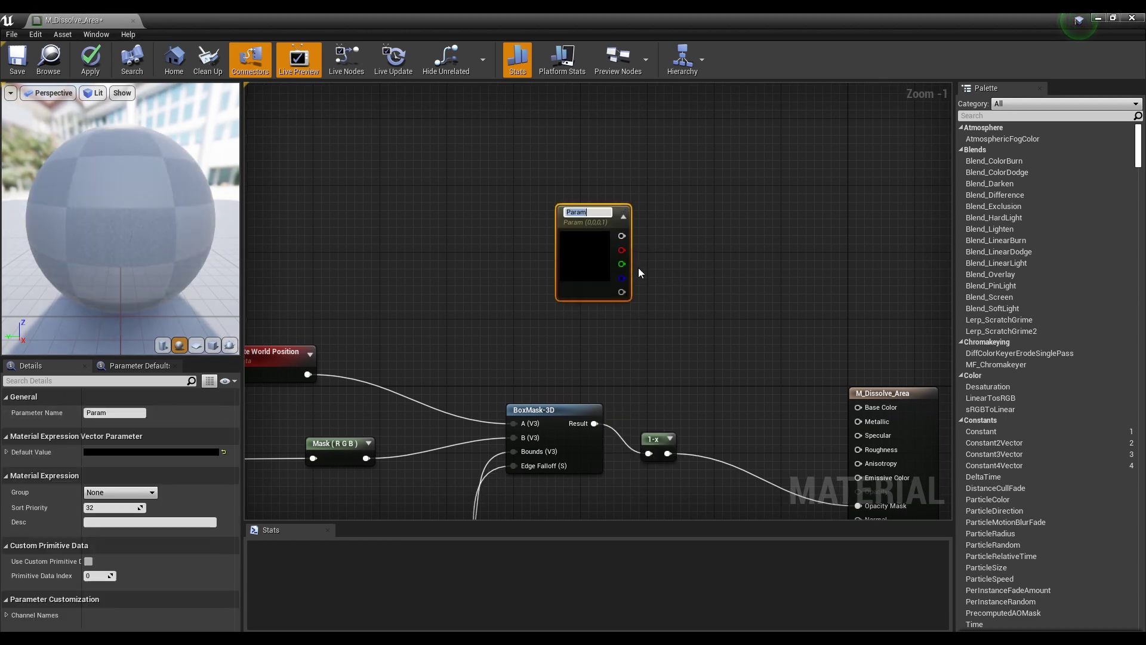
{"action": "type", "text": "Base Col"}
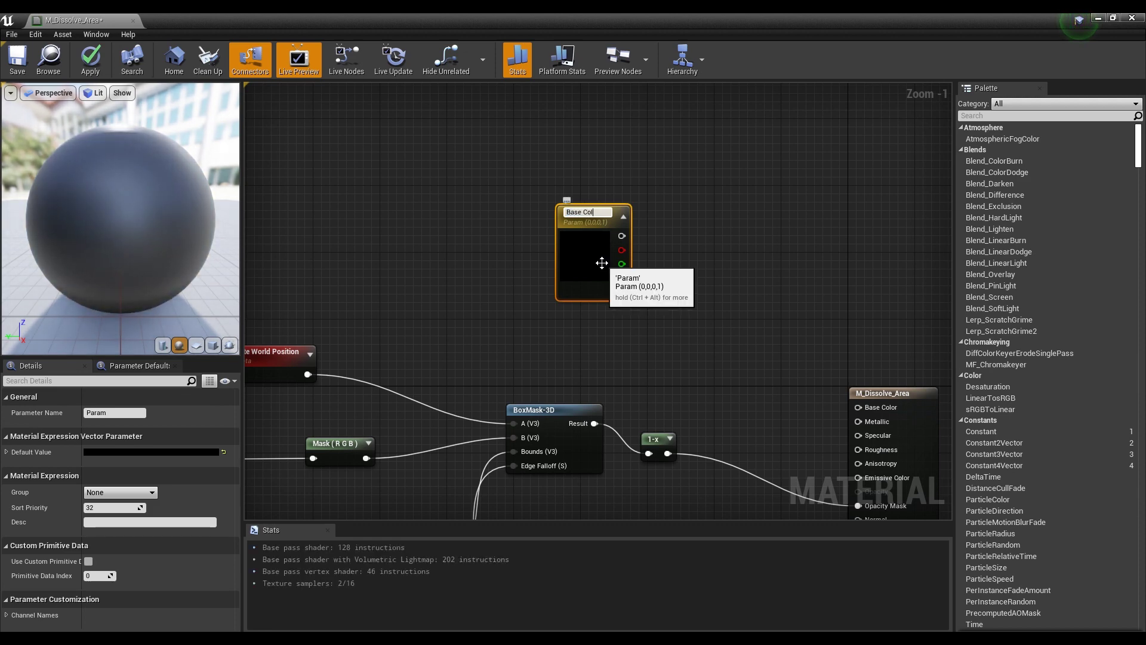
{"action": "type", "text": "or"}
{"action": "key", "text": "Return"}
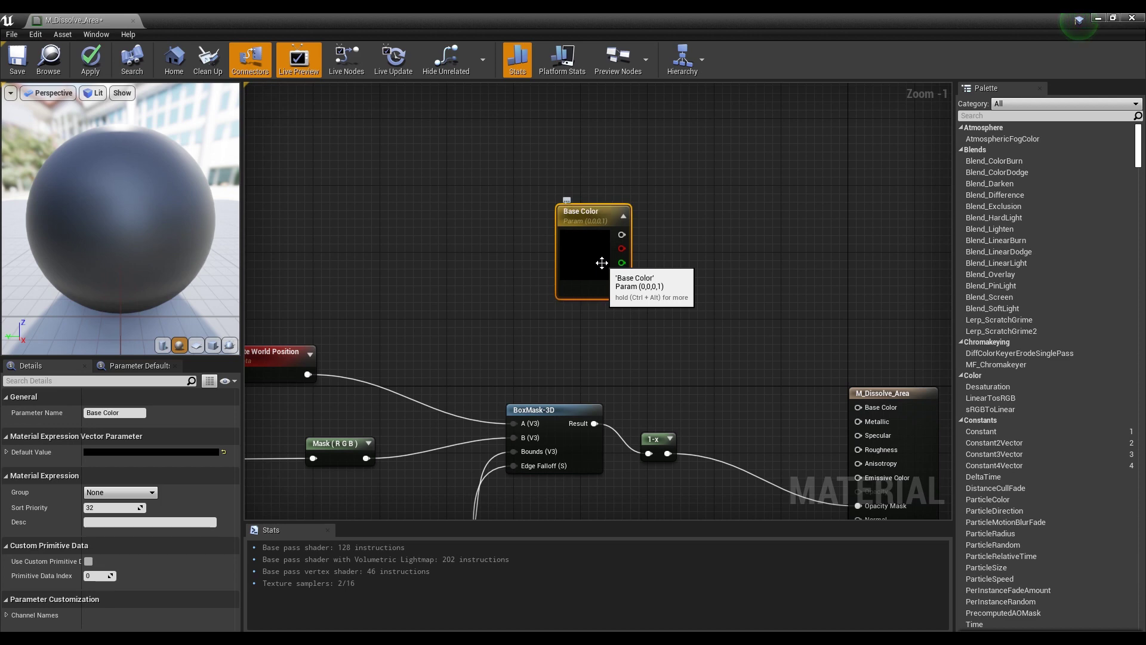
Step: Change Base Color's default value to a saturated orange (about 0.979, 0.359, 0.102)
{"action": "left_click", "coordinate": [145, 453]}
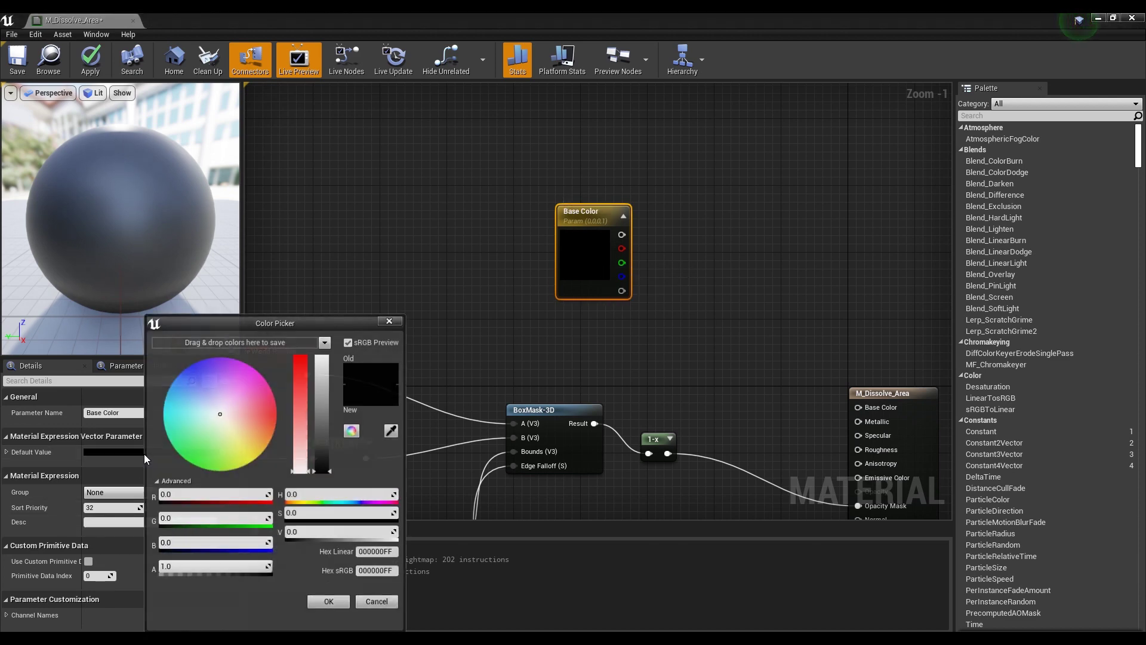
{"action": "left_click_drag", "start_coordinate": [229, 422], "coordinate": [248, 421]}
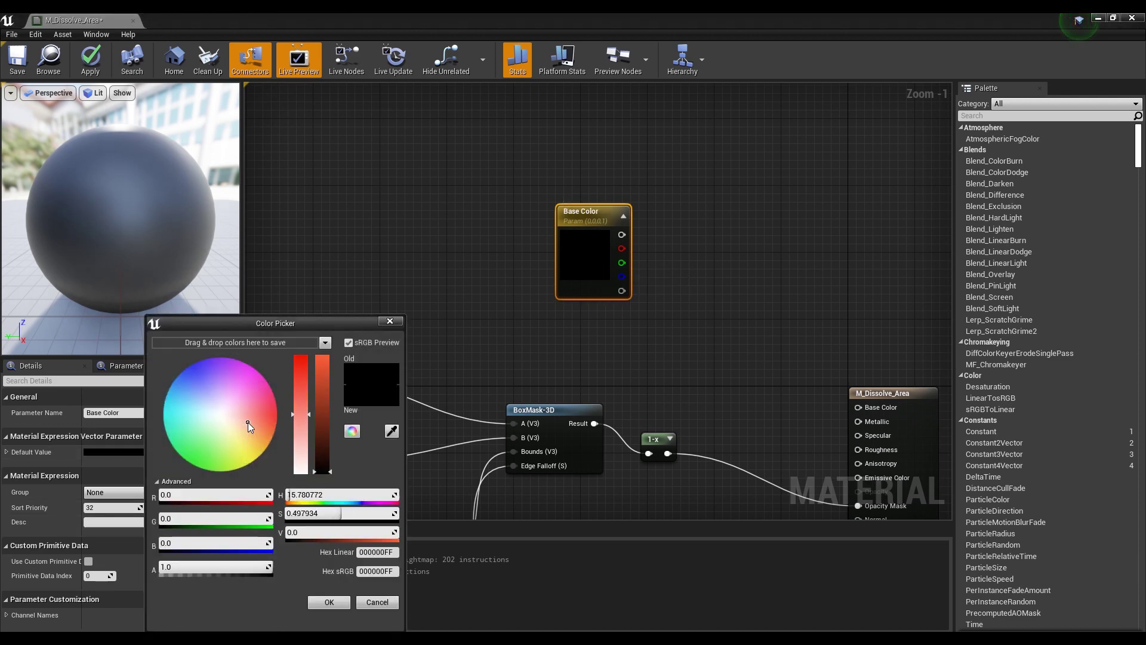
{"action": "left_click_drag", "start_coordinate": [322, 397], "coordinate": [322, 359]}
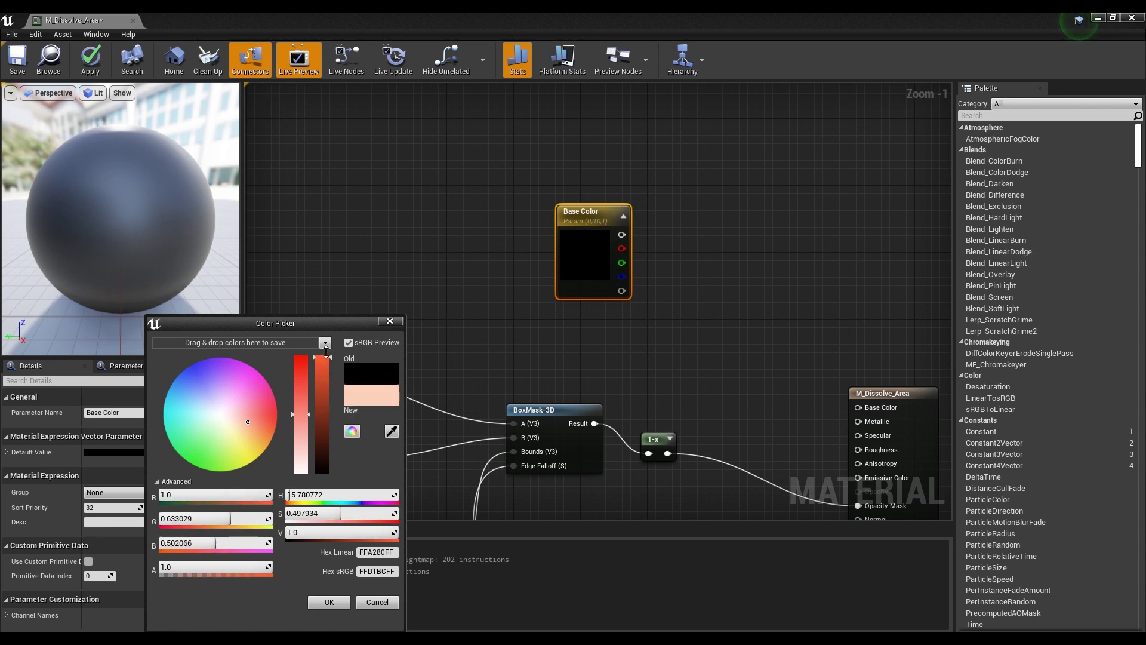
{"action": "left_click", "coordinate": [252, 420]}
{"action": "mouse_move", "coordinate": [253, 419]}
{"action": "left_mouse_down"}
{"action": "mouse_move", "coordinate": [269, 417]}
{"action": "mouse_move", "coordinate": [271, 431]}
{"action": "mouse_move", "coordinate": [254, 461]}
{"action": "mouse_move", "coordinate": [267, 429]}
{"action": "left_mouse_up"}
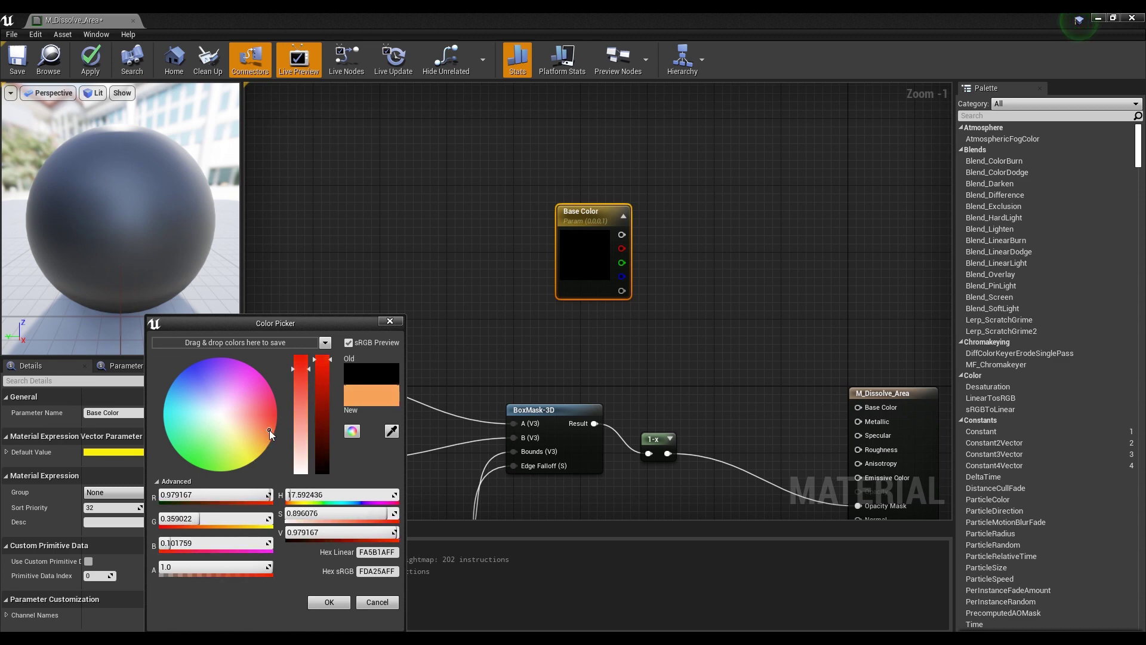
{"action": "left_click", "coordinate": [329, 602]}
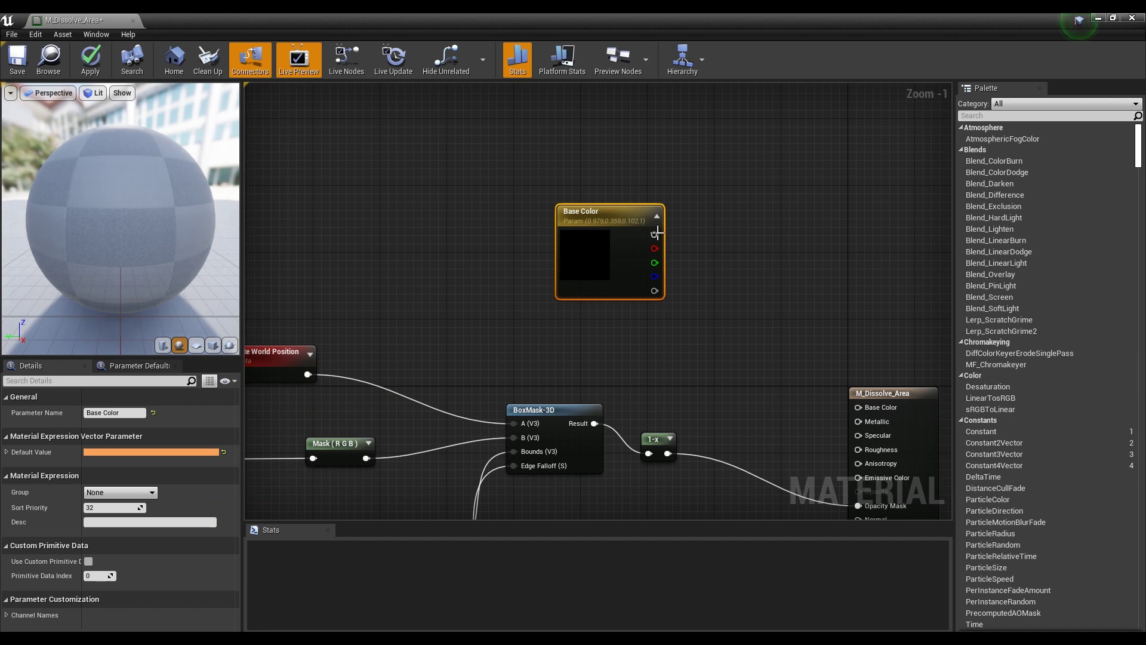
Step: Connect Base Color to the material's Base Color input, then save M_Dissolve_Area and close its editor
{"action": "left_click_drag", "start_coordinate": [657, 232], "coordinate": [858, 406]}
{"action": "right_click_drag", "start_coordinate": [736, 437], "coordinate": [714, 234]}
{"action": "scroll", "coordinate": [666, 307], "scroll_direction": "down", "scroll_amount": 2}
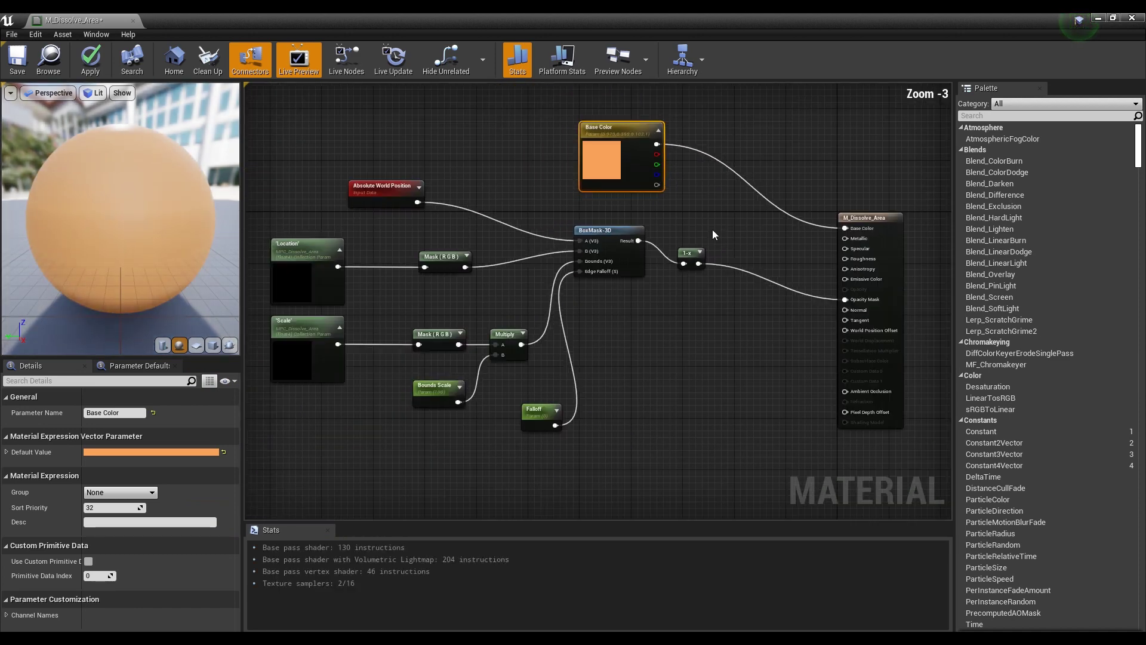
{"action": "left_click", "coordinate": [18, 63]}
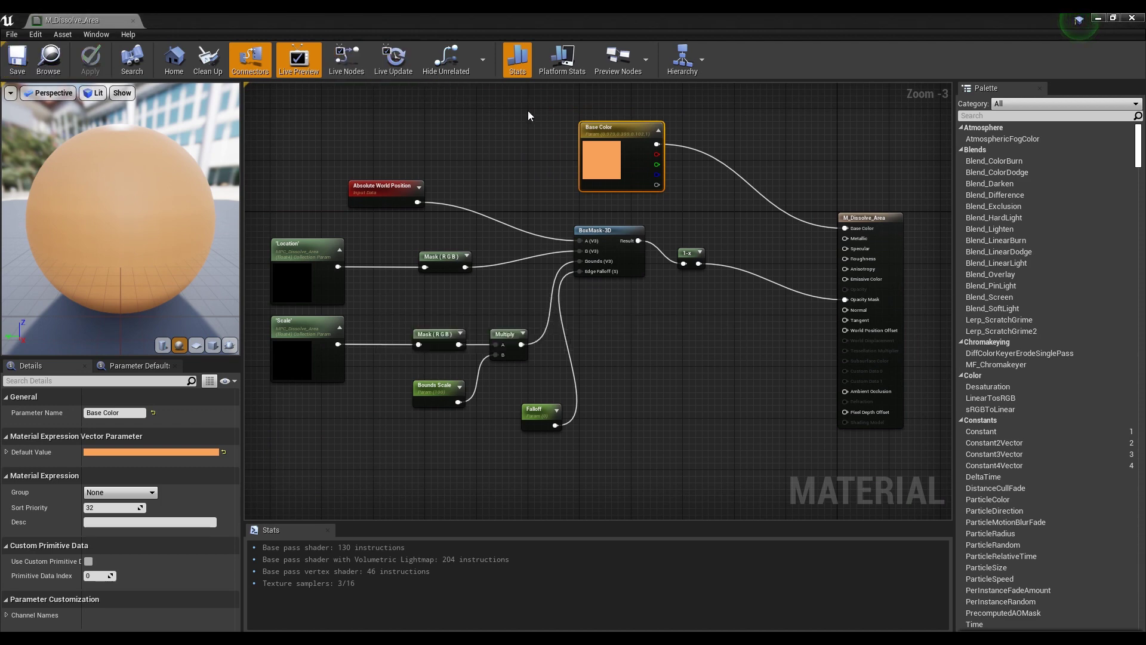
{"action": "left_click", "coordinate": [1134, 21]}
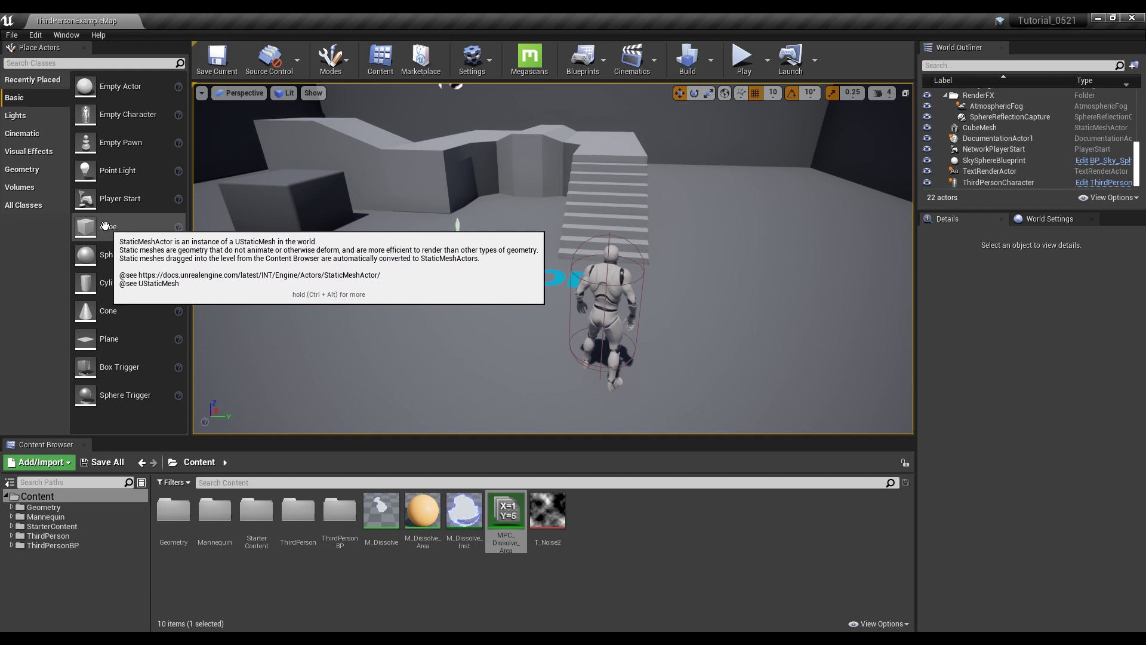
Step: Place a cube in the level and convert it into a new Cube_Blueprint class
{"action": "left_click_drag", "start_coordinate": [105, 226], "coordinate": [472, 227]}
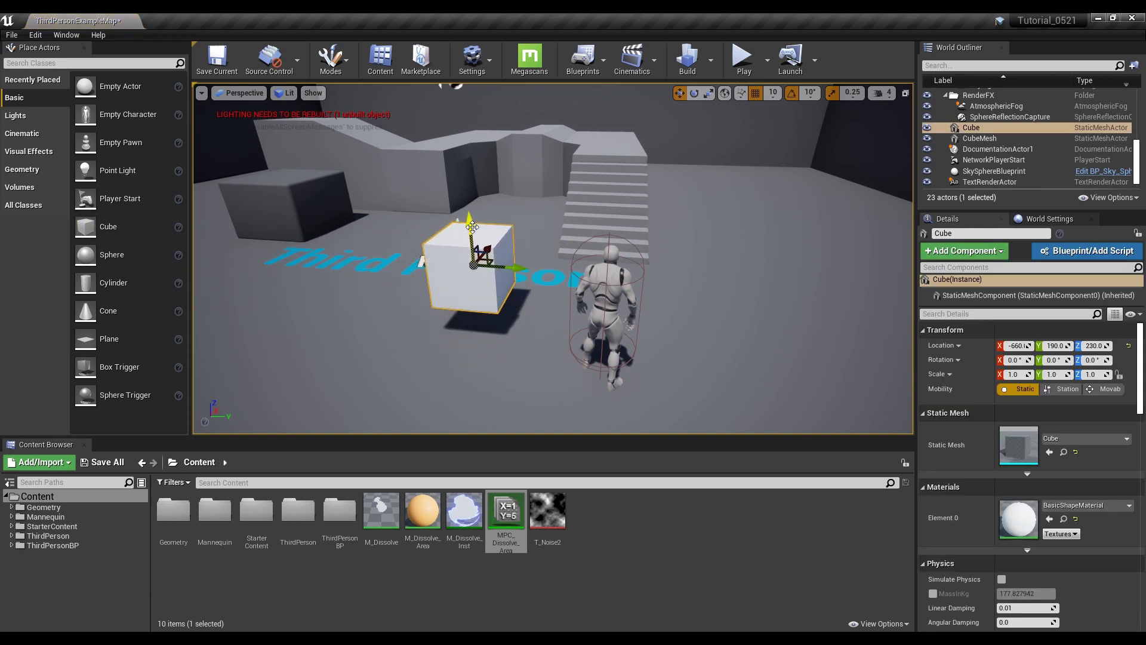
{"action": "left_click", "coordinate": [1085, 253]}
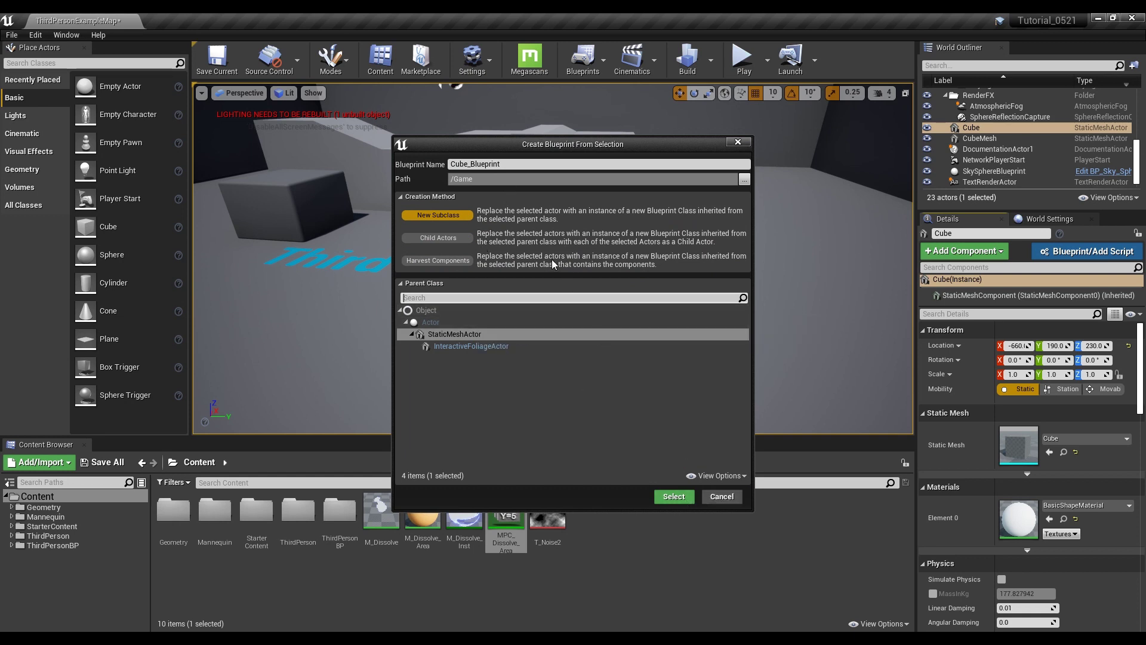
{"action": "left_click", "coordinate": [685, 500]}
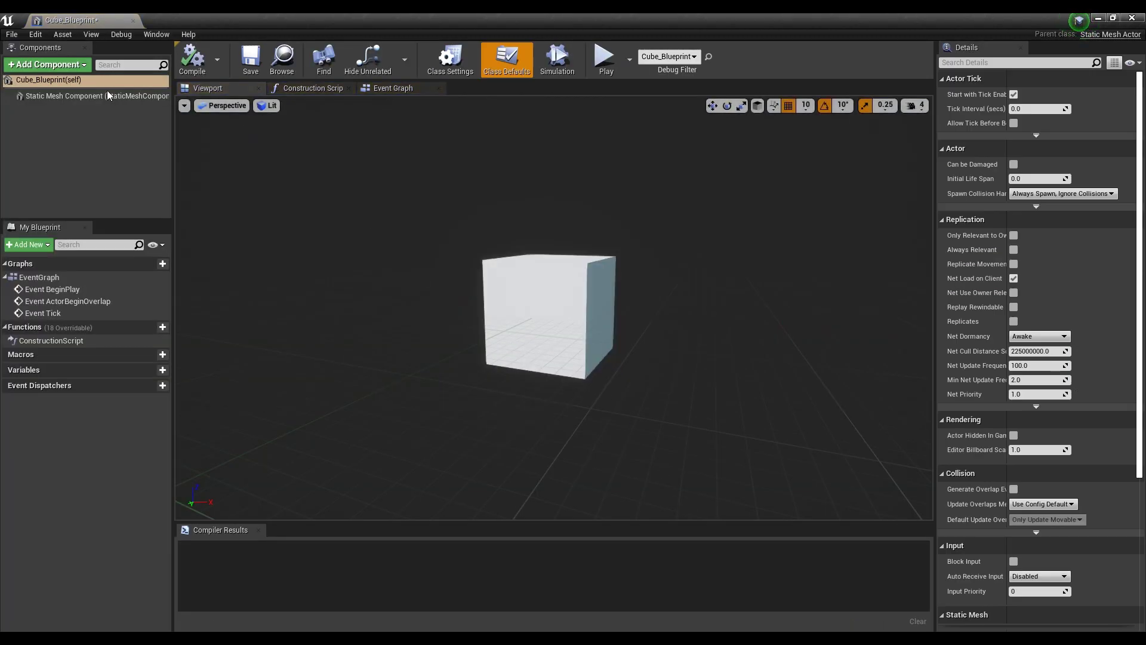
Step: Switch to Cube_Blueprint's Construction Script graph and list actions from its entry node
{"action": "left_click", "coordinate": [372, 92]}
{"action": "left_click", "coordinate": [313, 88]}
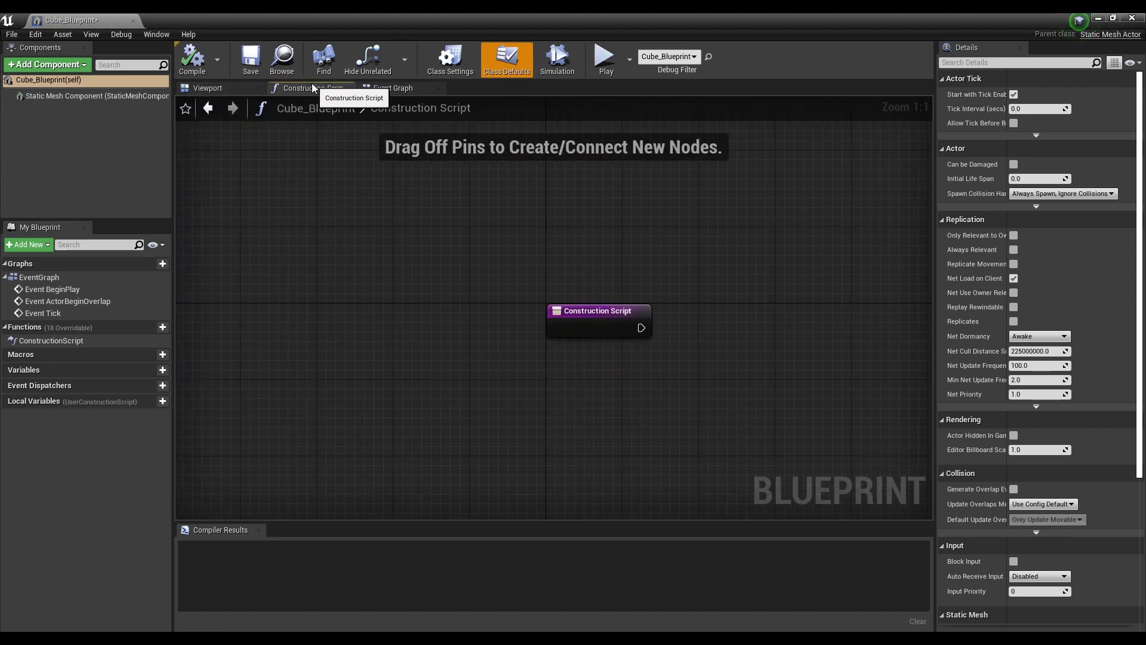
{"action": "right_click_drag", "start_coordinate": [768, 320], "coordinate": [634, 264]}
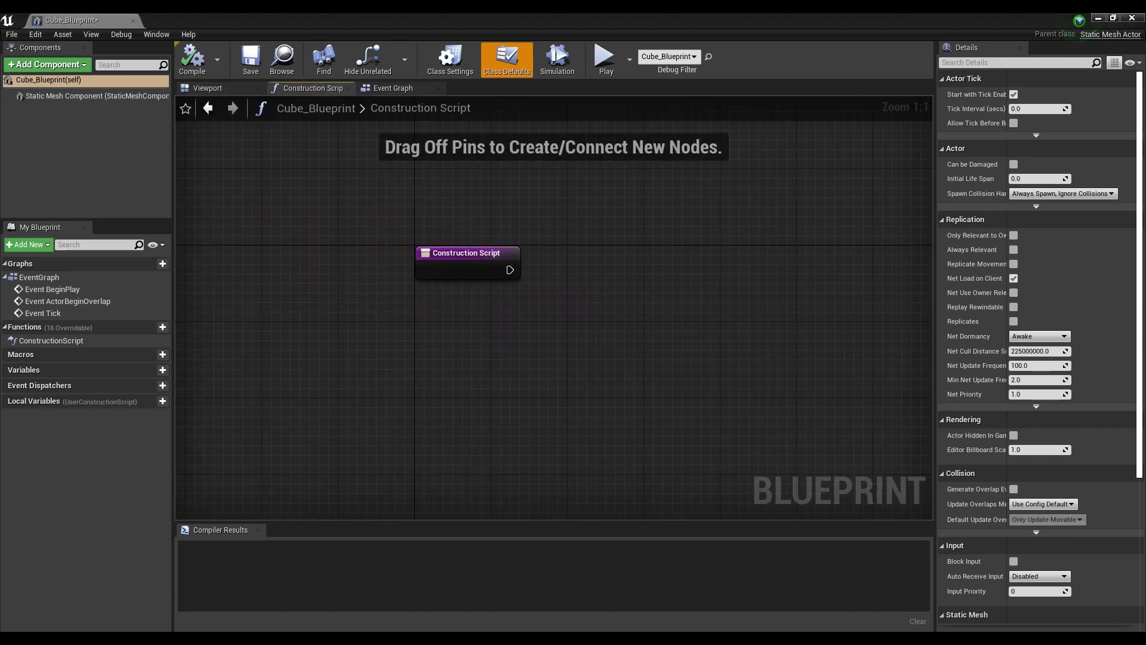
{"action": "right_click_drag", "start_coordinate": [448, 332], "coordinate": [362, 284]}
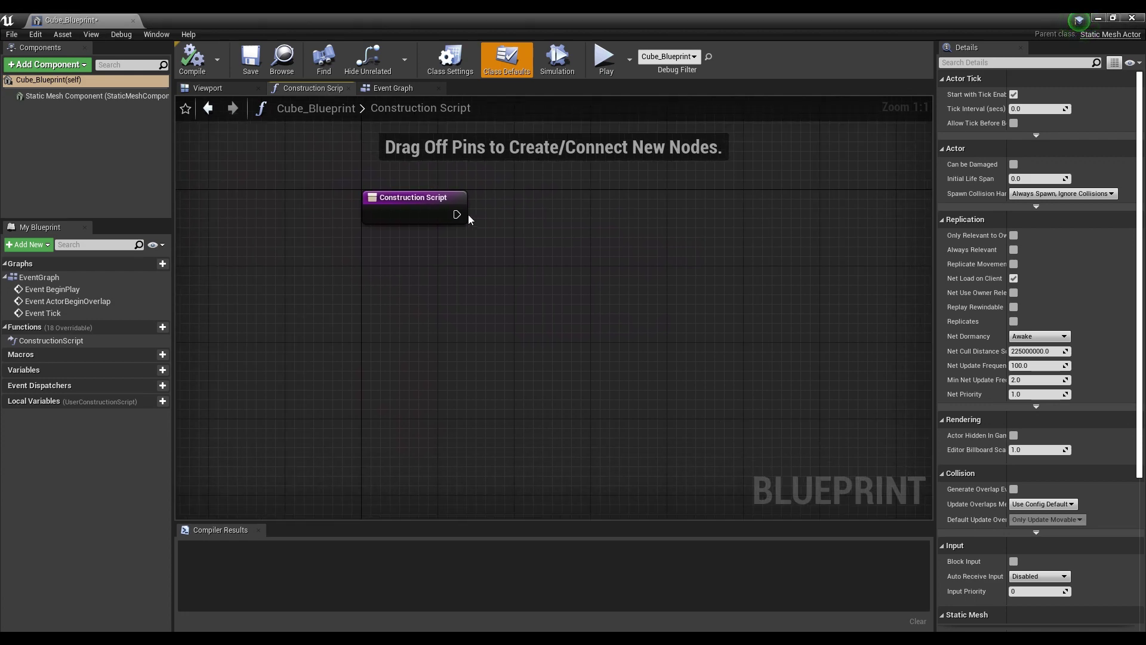
{"action": "left_click_drag", "start_coordinate": [460, 214], "coordinate": [572, 218]}
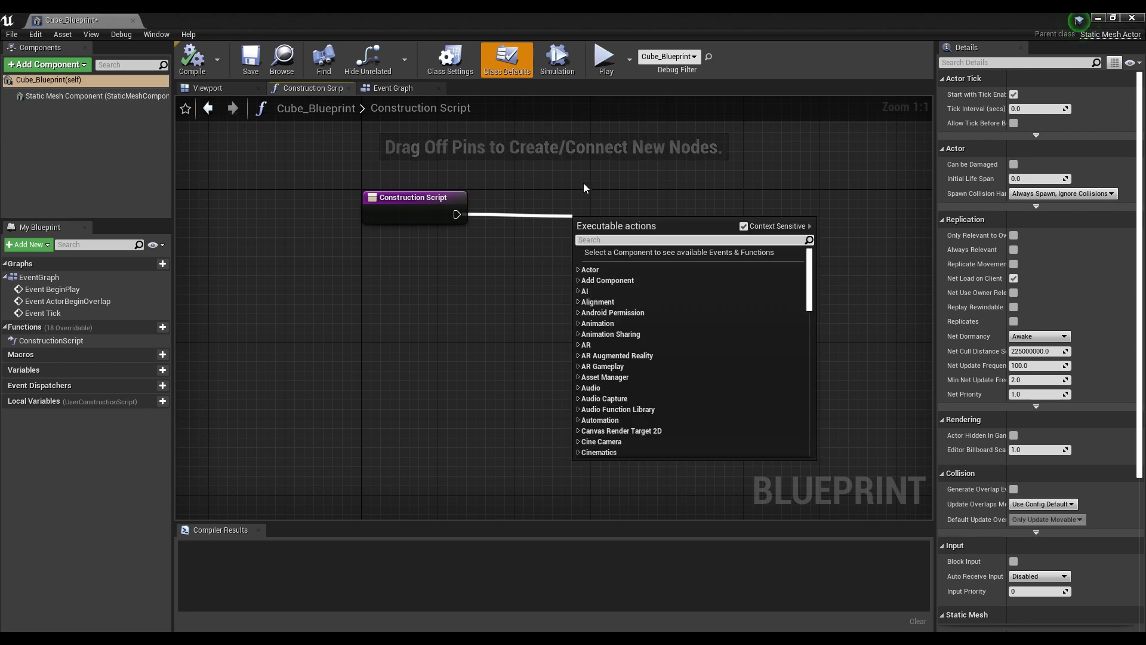
Step: Add a Set Vector Parameter Value node, duplicate it, and chain the copy after the first
{"action": "type", "text": "set"}
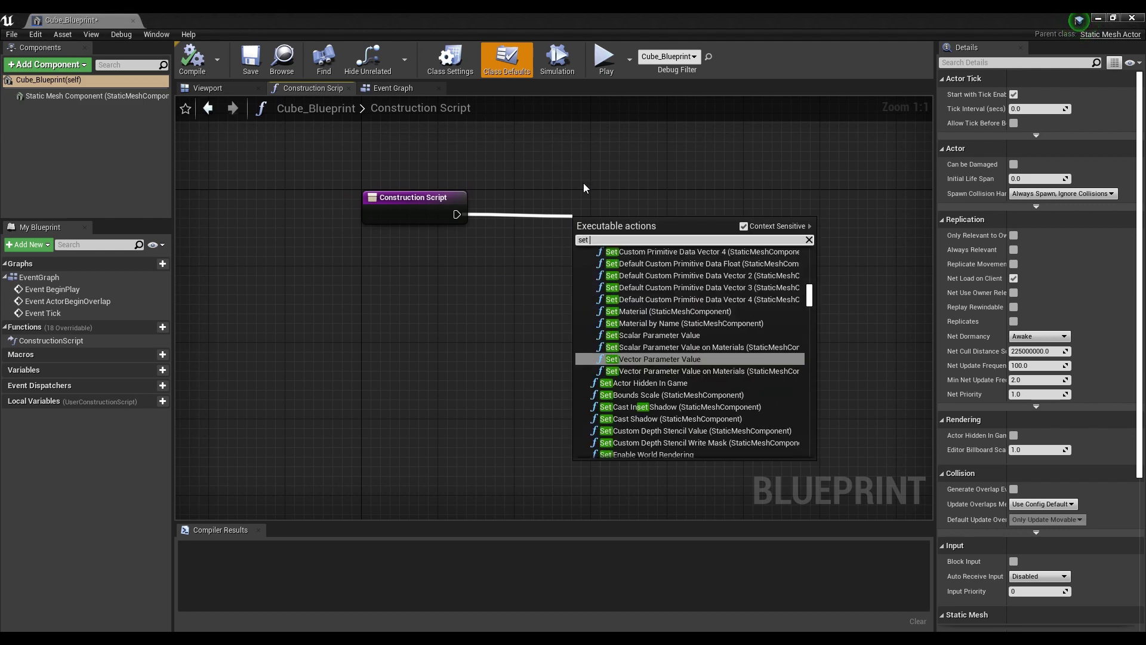
{"action": "left_click", "coordinate": [677, 360]}
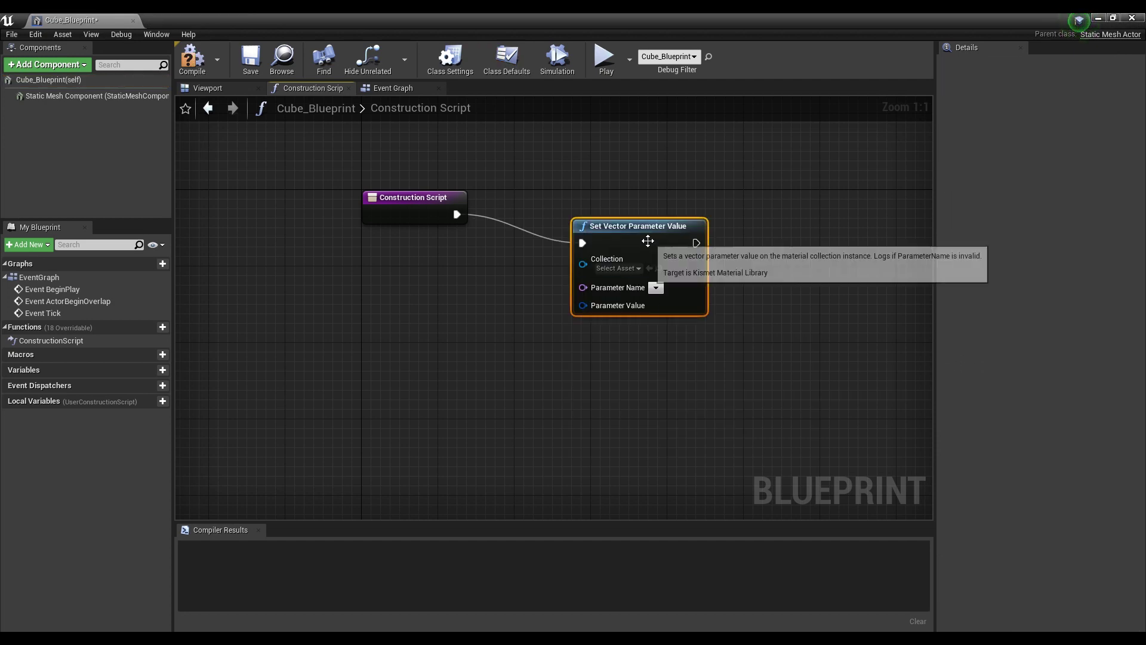
{"action": "left_click_drag", "start_coordinate": [646, 235], "coordinate": [595, 209]}
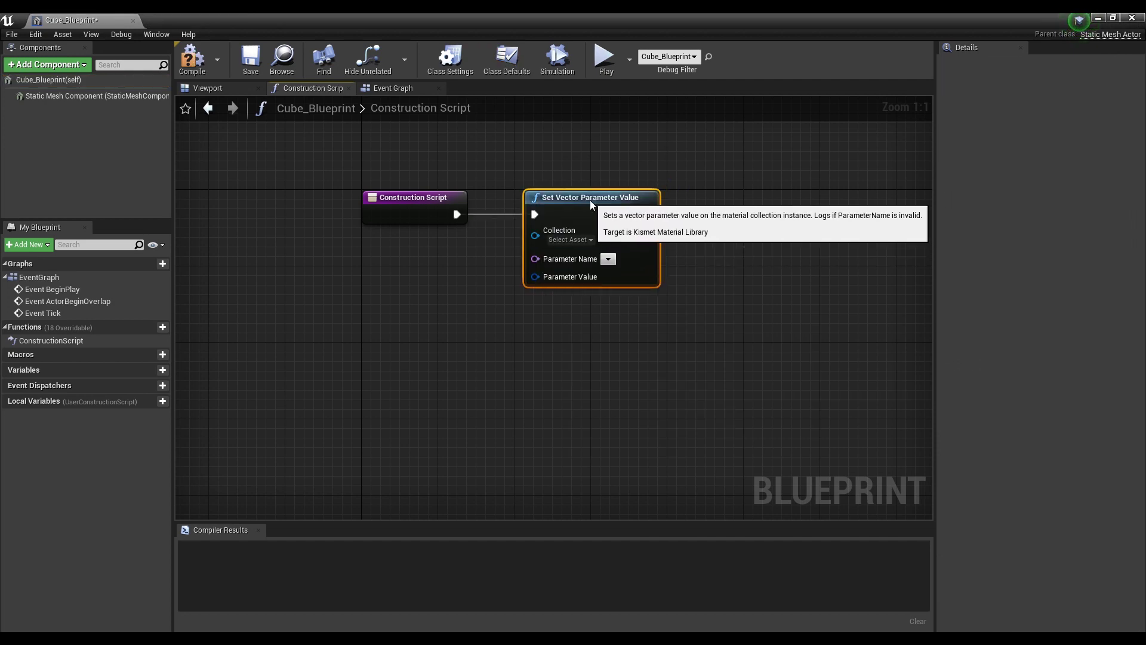
{"action": "left_click", "coordinate": [735, 210]}
{"action": "key", "text": "ctrl+v"}
{"action": "left_click_drag", "start_coordinate": [755, 219], "coordinate": [755, 200]}
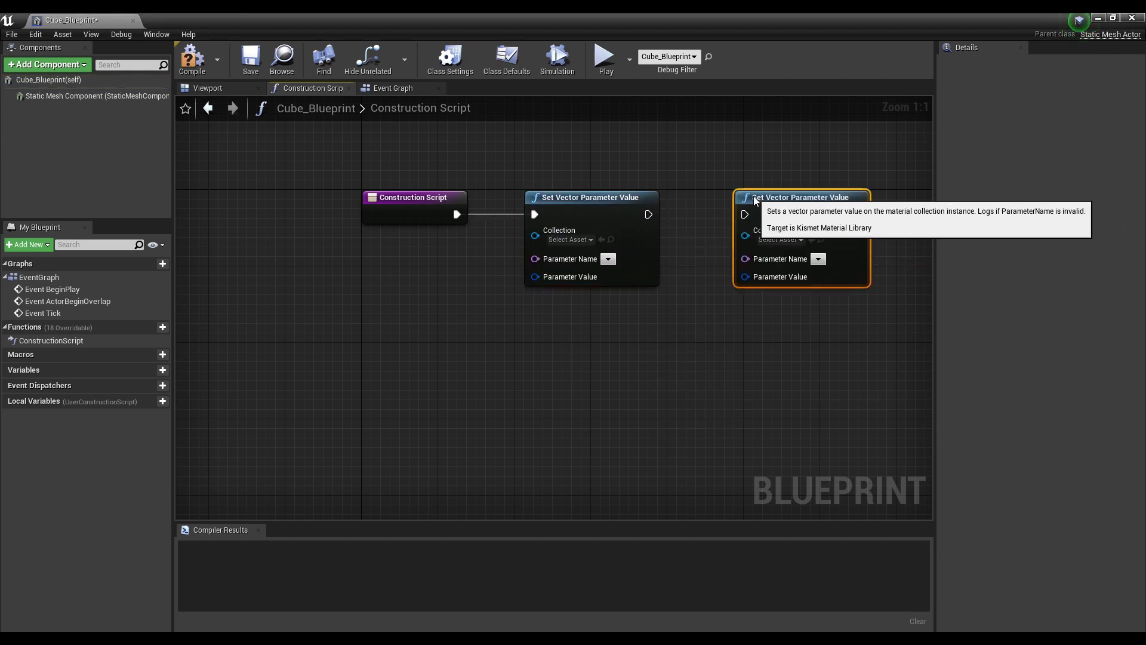
{"action": "left_click_drag", "start_coordinate": [649, 214], "coordinate": [745, 214]}
{"action": "left_click", "coordinate": [721, 259]}
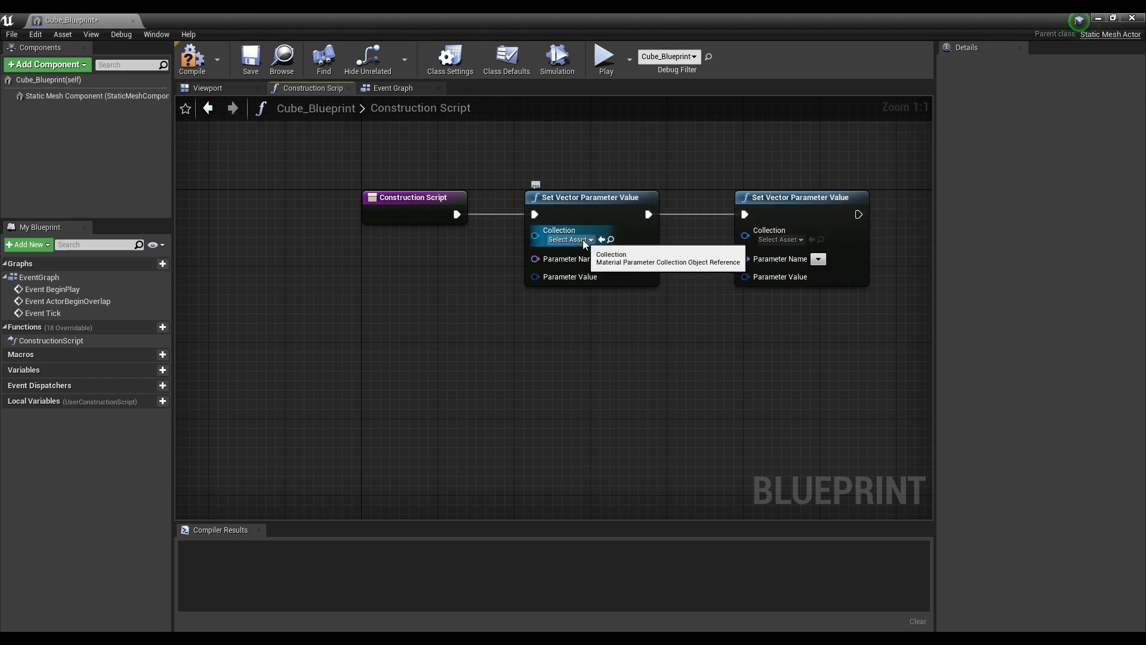
Step: Set both nodes' Collection to MPC_Dissolve_Area, with parameter names Location and Scale
{"action": "left_click", "coordinate": [582, 239]}
{"action": "left_click", "coordinate": [653, 290]}
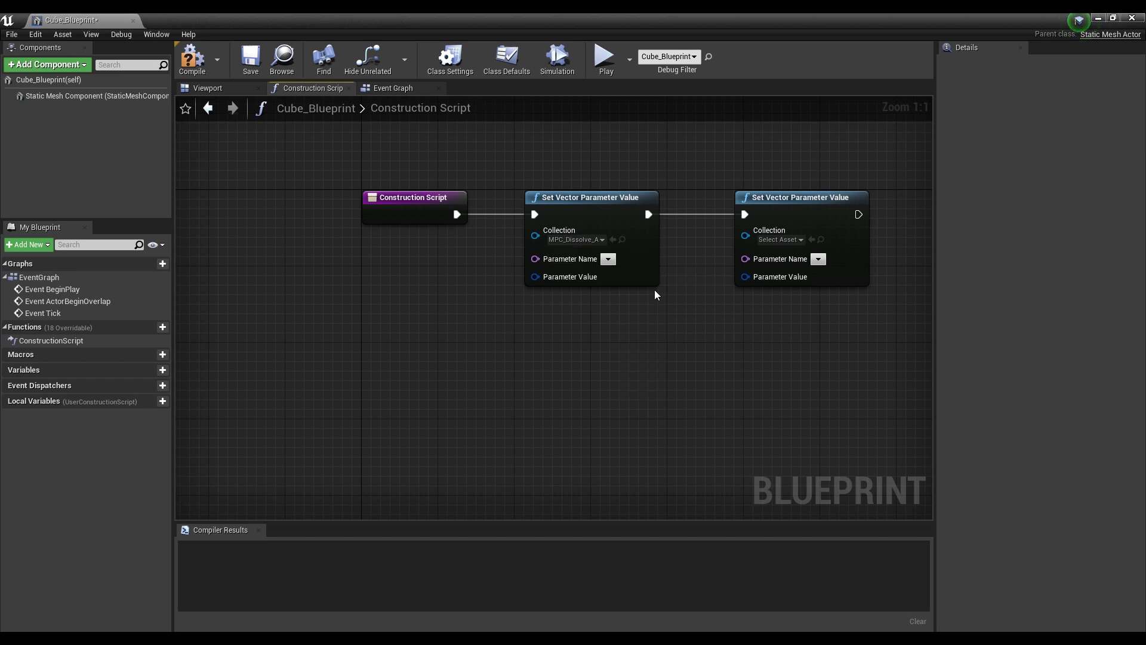
{"action": "left_click", "coordinate": [778, 239]}
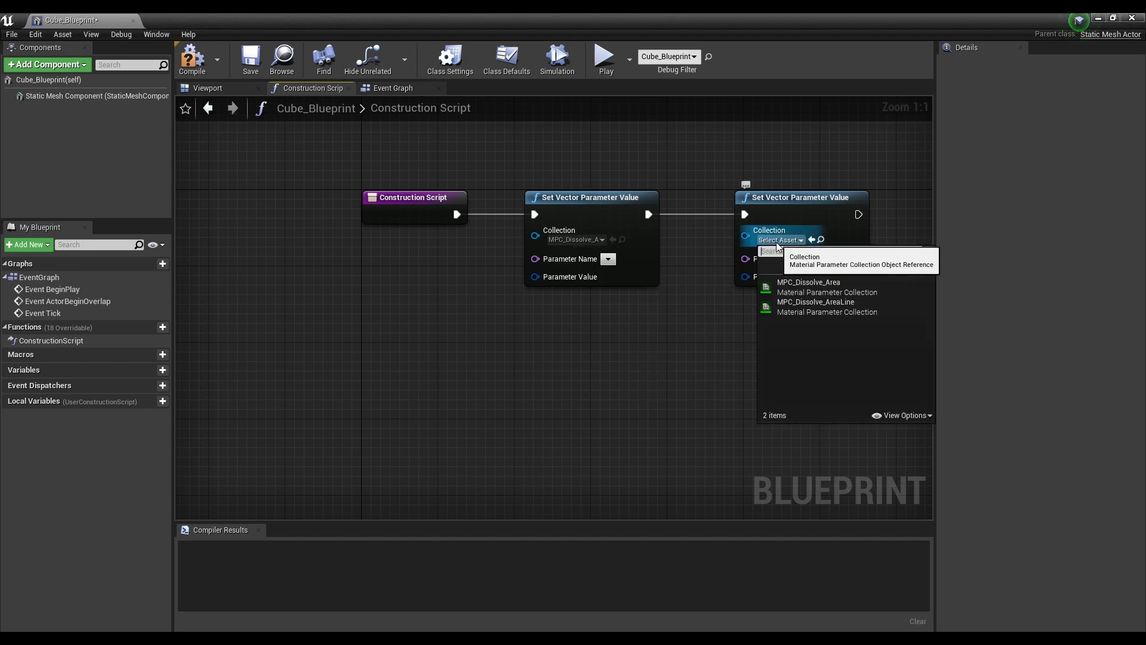
{"action": "left_click", "coordinate": [805, 285]}
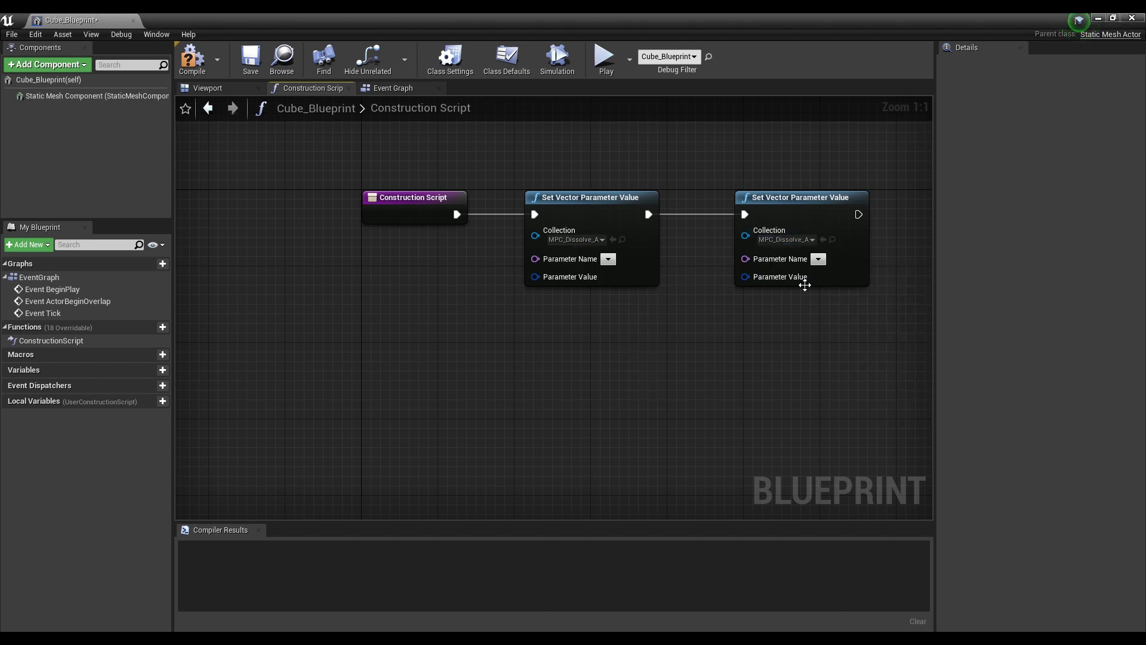
{"action": "left_click", "coordinate": [609, 269]}
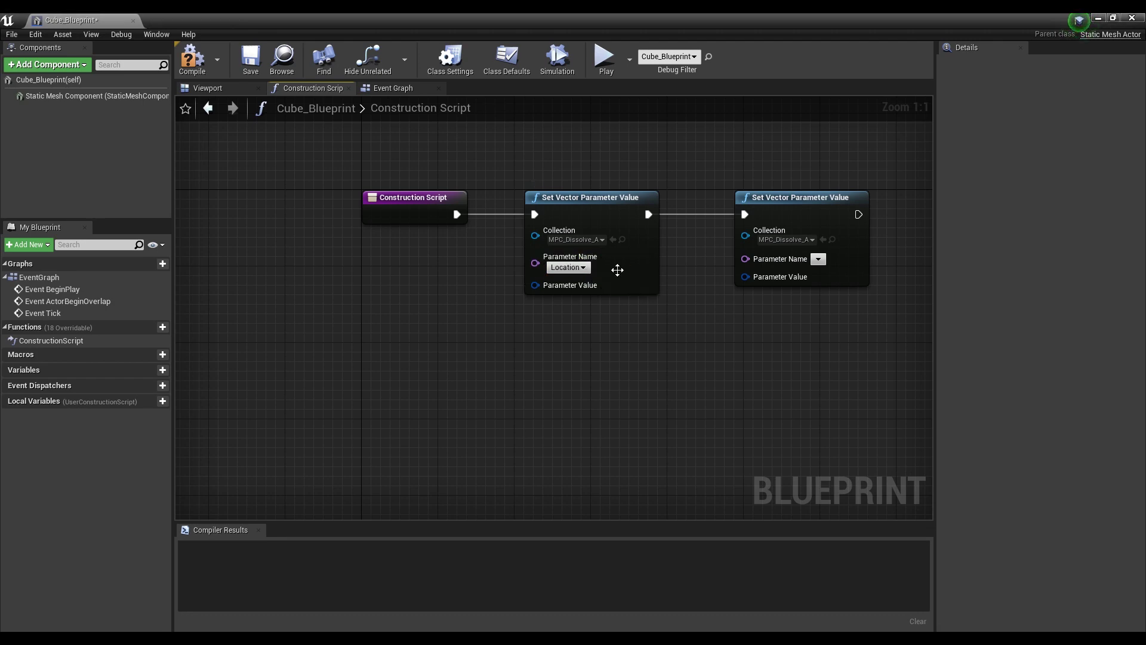
{"action": "left_click", "coordinate": [819, 263]}
{"action": "left_click", "coordinate": [818, 278]}
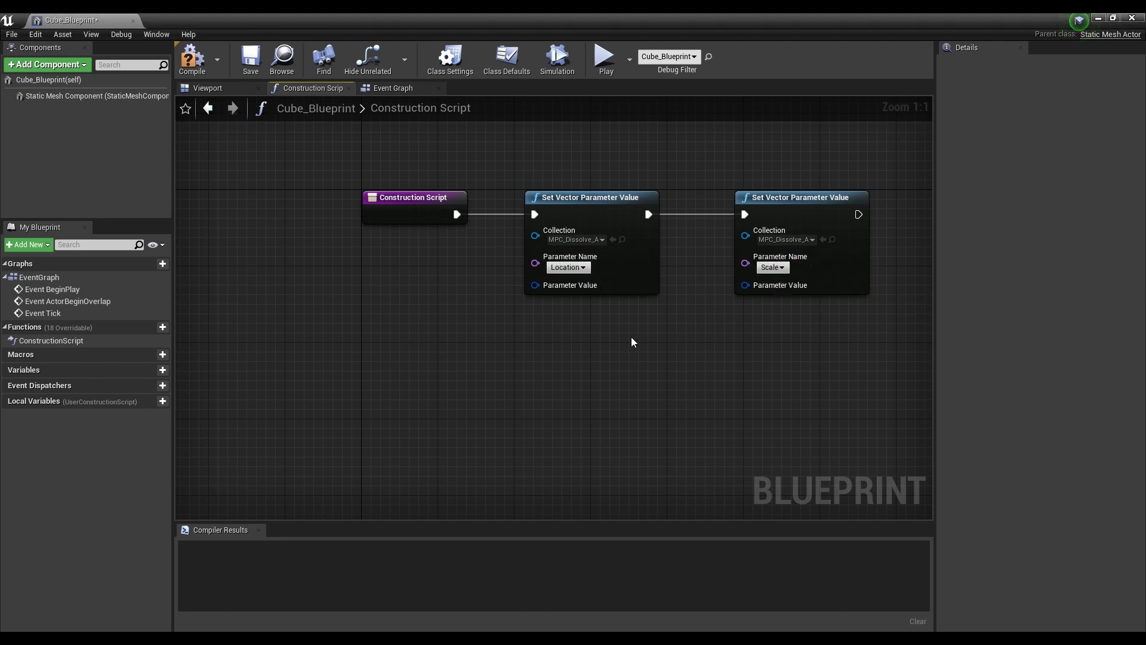
{"action": "right_click_drag", "start_coordinate": [632, 341], "coordinate": [680, 333]}
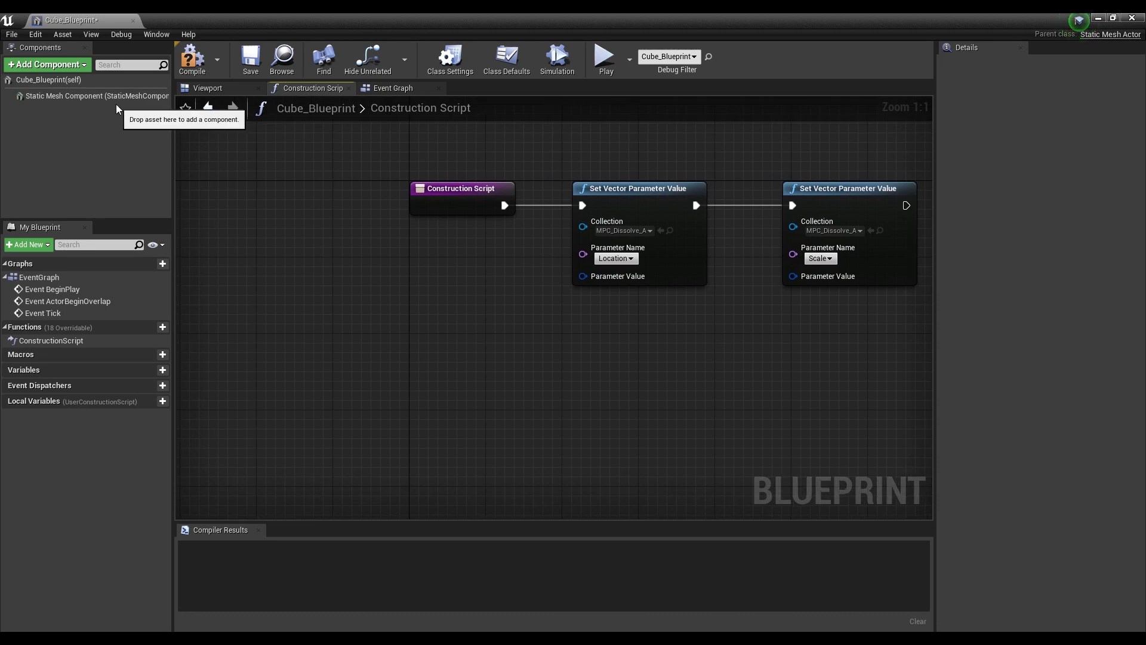
Step: Add a Static Mesh Component reference with GetWorldLocation and GetWorldScale nodes
{"action": "left_click_drag", "start_coordinate": [116, 97], "coordinate": [257, 332]}
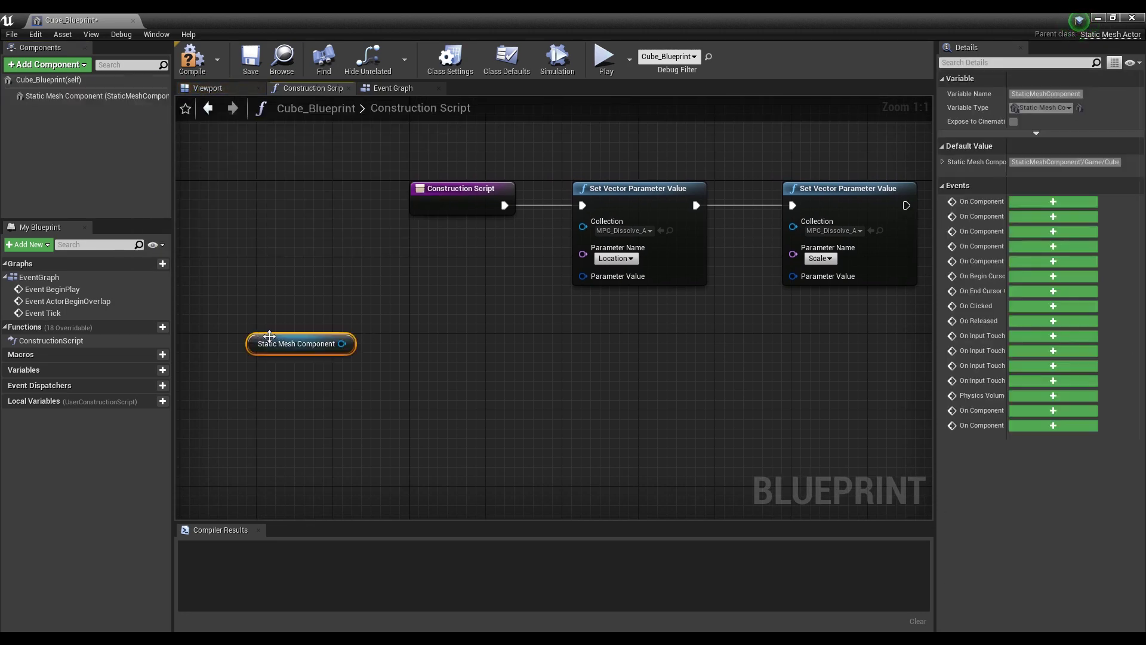
{"action": "left_click_drag", "start_coordinate": [342, 343], "coordinate": [413, 315]}
{"action": "type", "text": "g"}
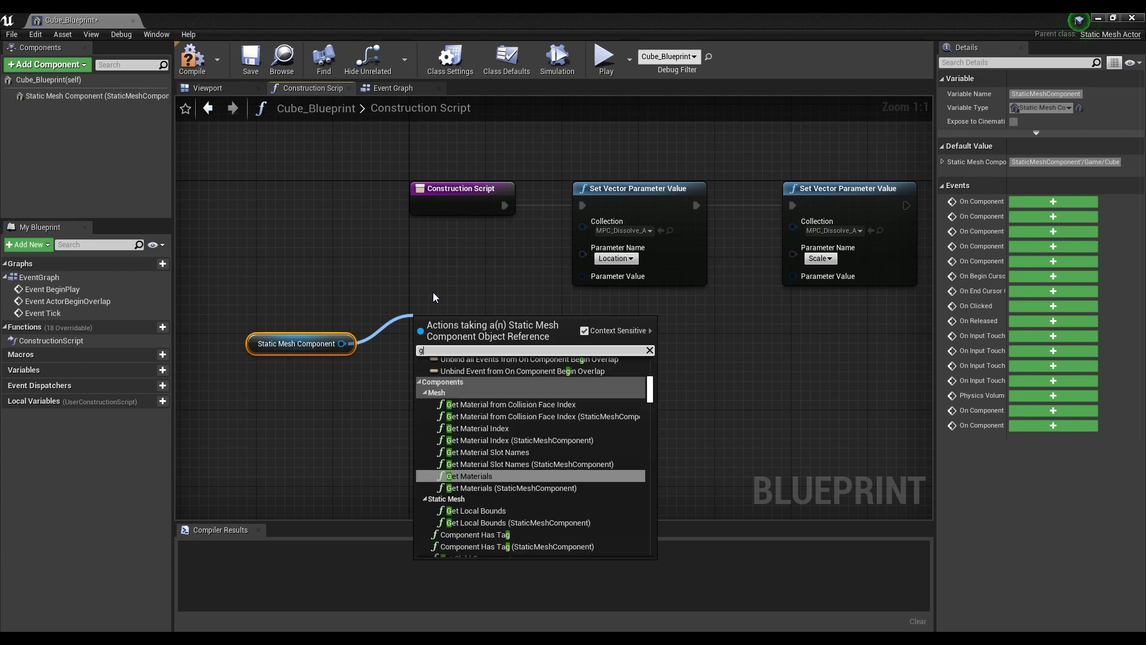
{"action": "type", "text": "et wo"}
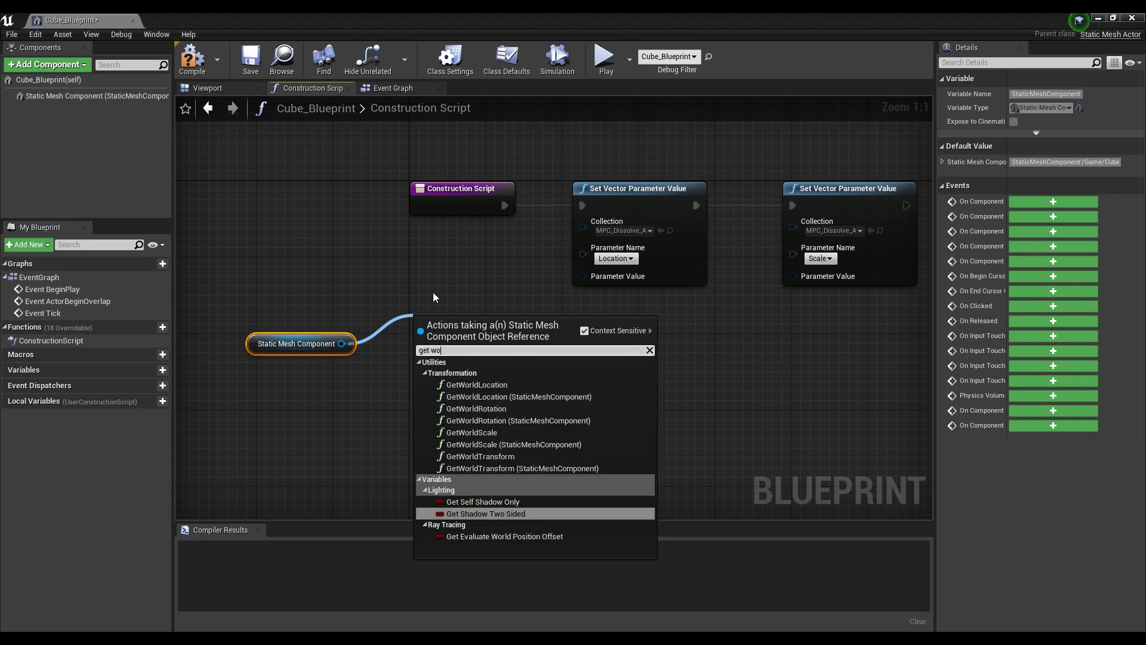
{"action": "type", "text": "rl"}
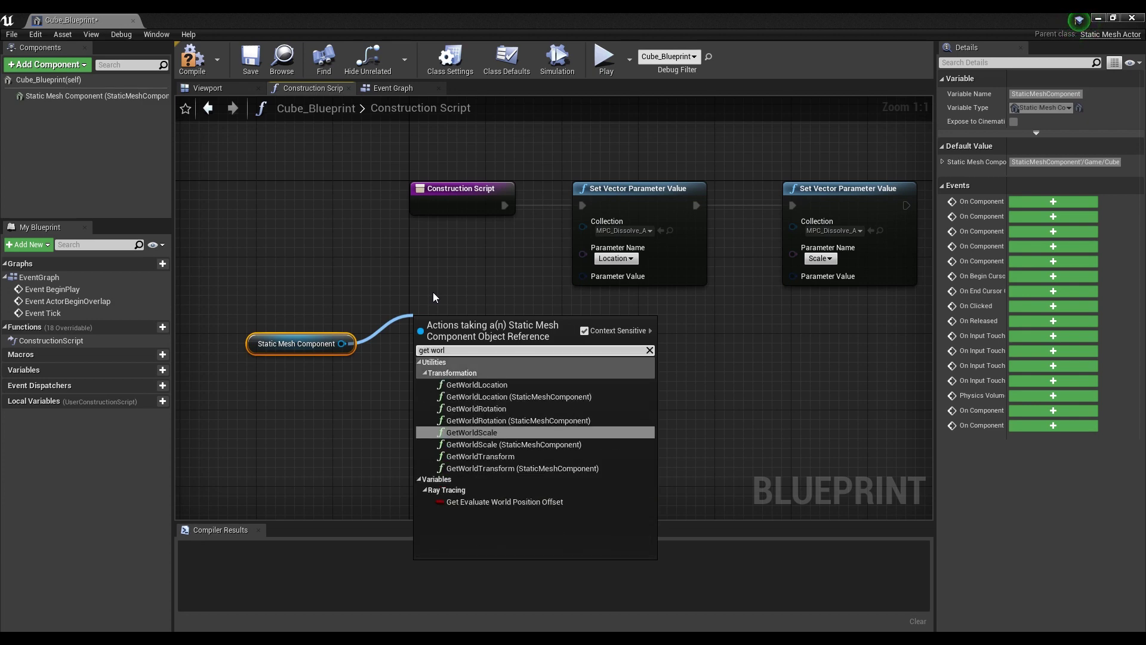
{"action": "left_click", "coordinate": [476, 384]}
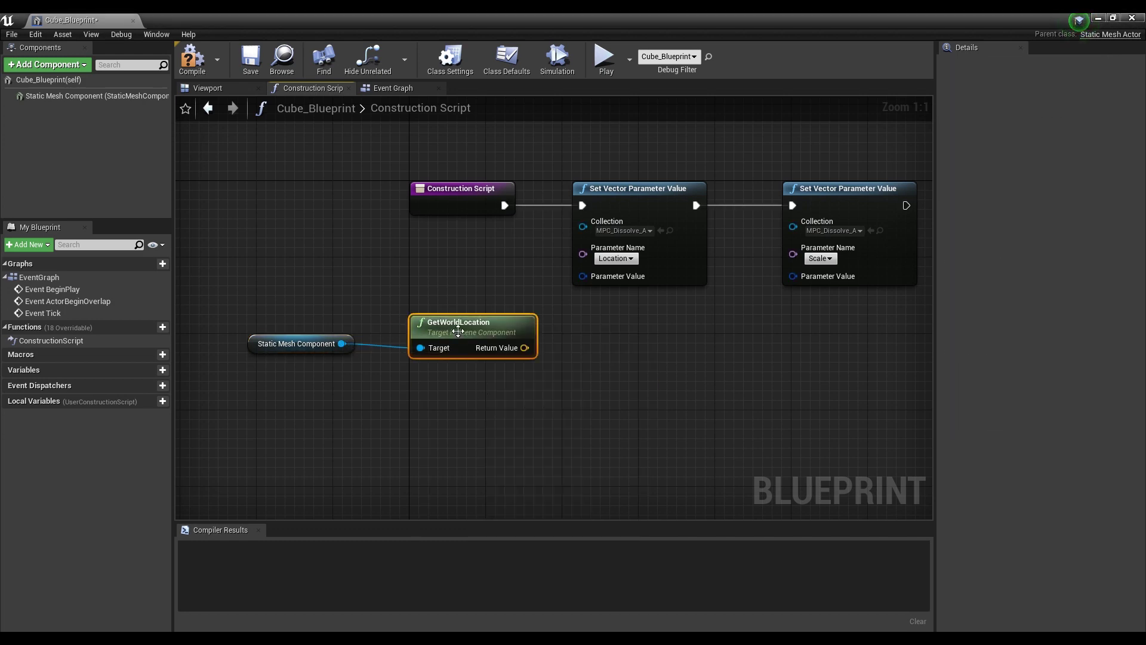
{"action": "left_click_drag", "start_coordinate": [457, 331], "coordinate": [429, 303]}
{"action": "left_click_drag", "start_coordinate": [349, 357], "coordinate": [438, 432]}
{"action": "type", "text": "get"}
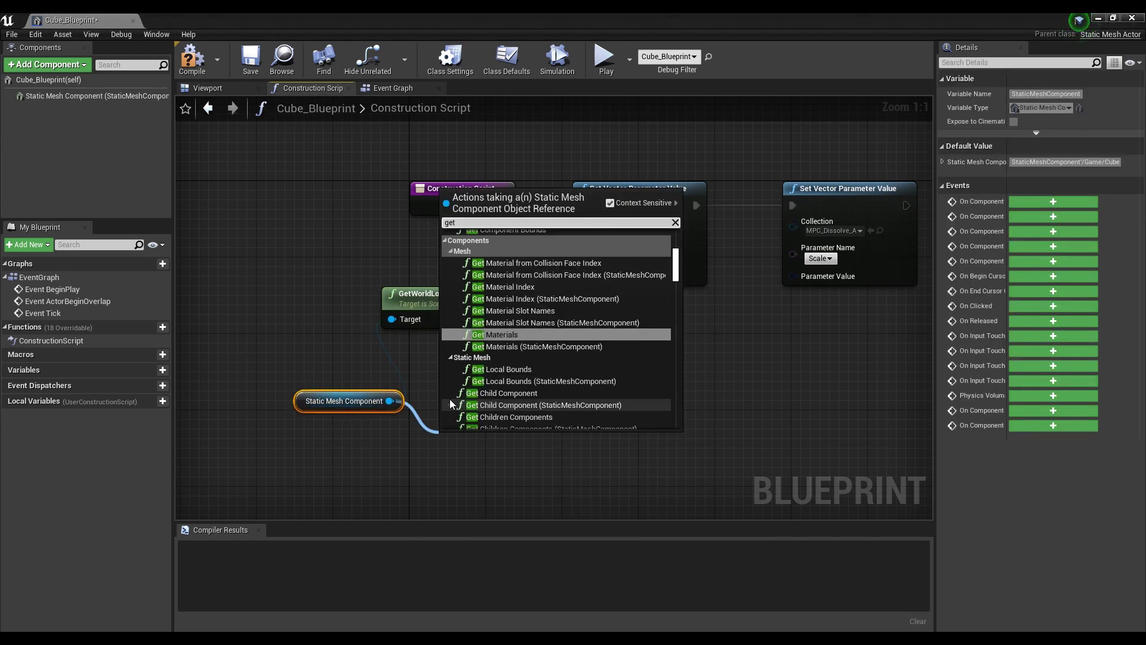
{"action": "type", "text": " wor"}
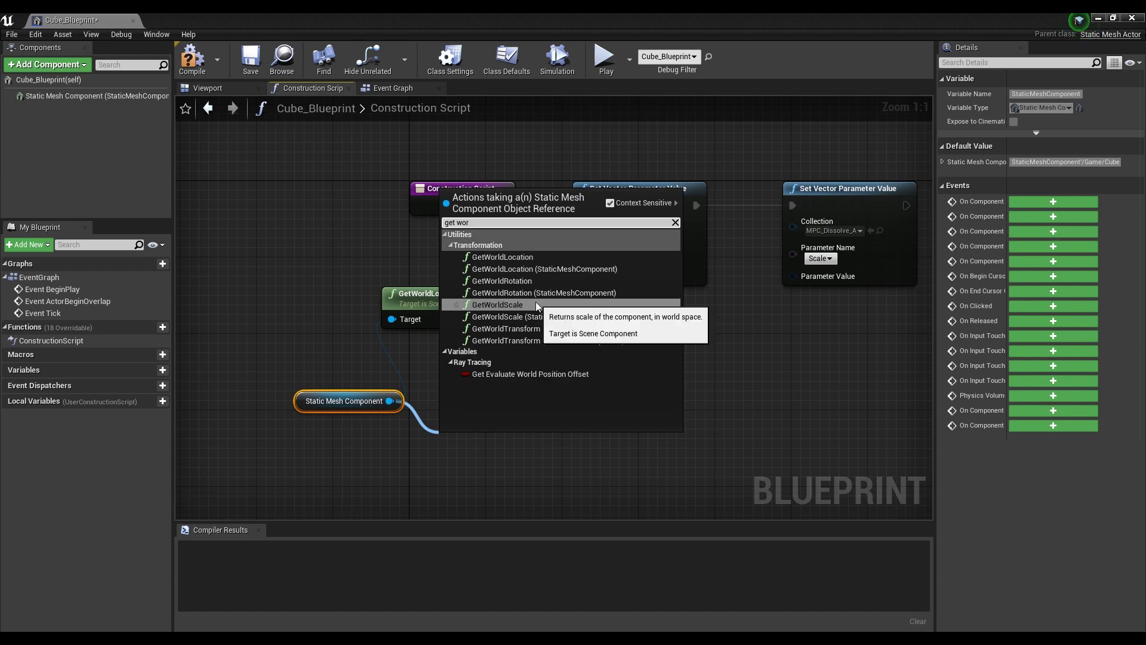
{"action": "left_click", "coordinate": [536, 304]}
{"action": "left_click_drag", "start_coordinate": [374, 391], "coordinate": [325, 372]}
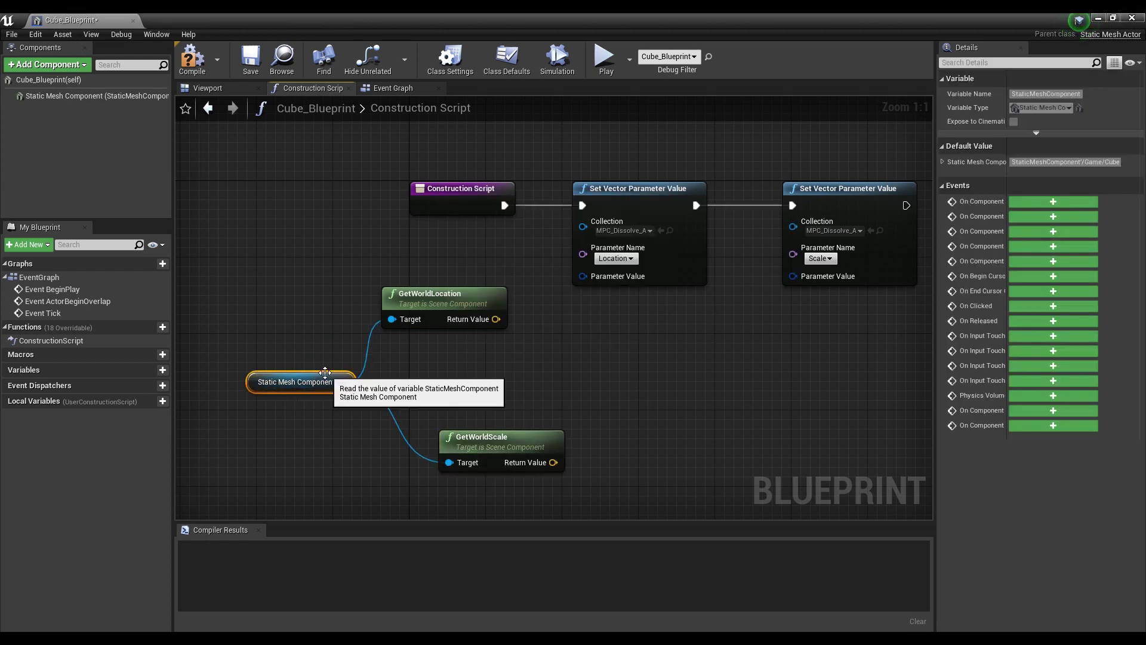
{"action": "left_click_drag", "start_coordinate": [477, 436], "coordinate": [420, 389]}
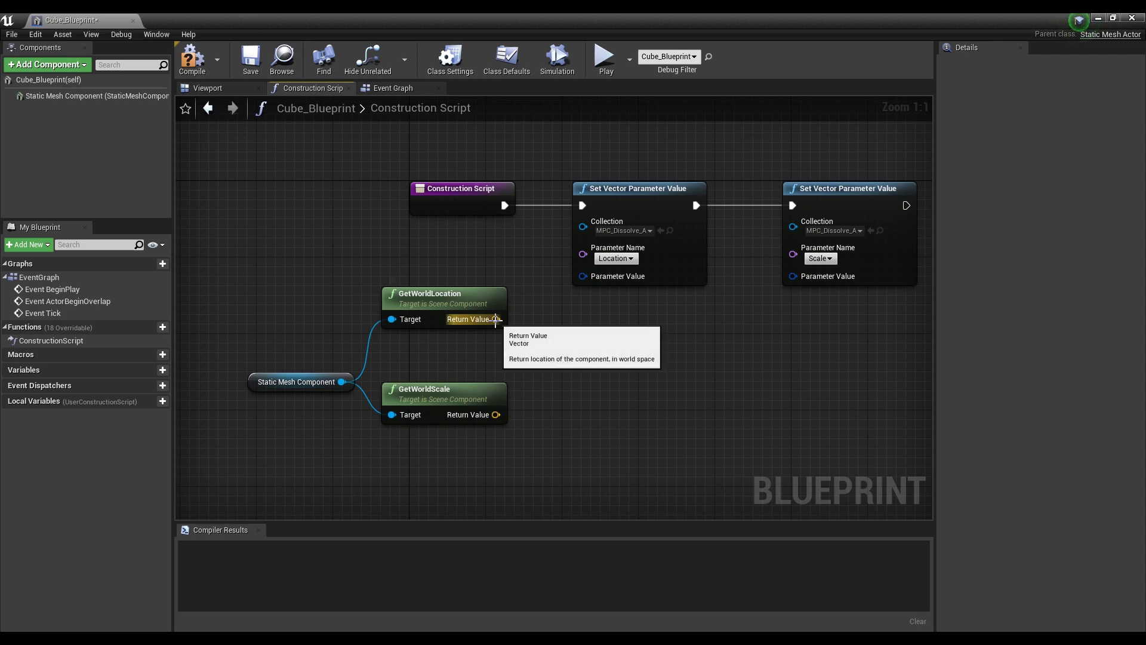
Step: Feed world location into Location and world scale into Scale, then compile and save
{"action": "left_click_drag", "start_coordinate": [495, 319], "coordinate": [590, 272]}
{"action": "left_click_drag", "start_coordinate": [485, 293], "coordinate": [466, 293]}
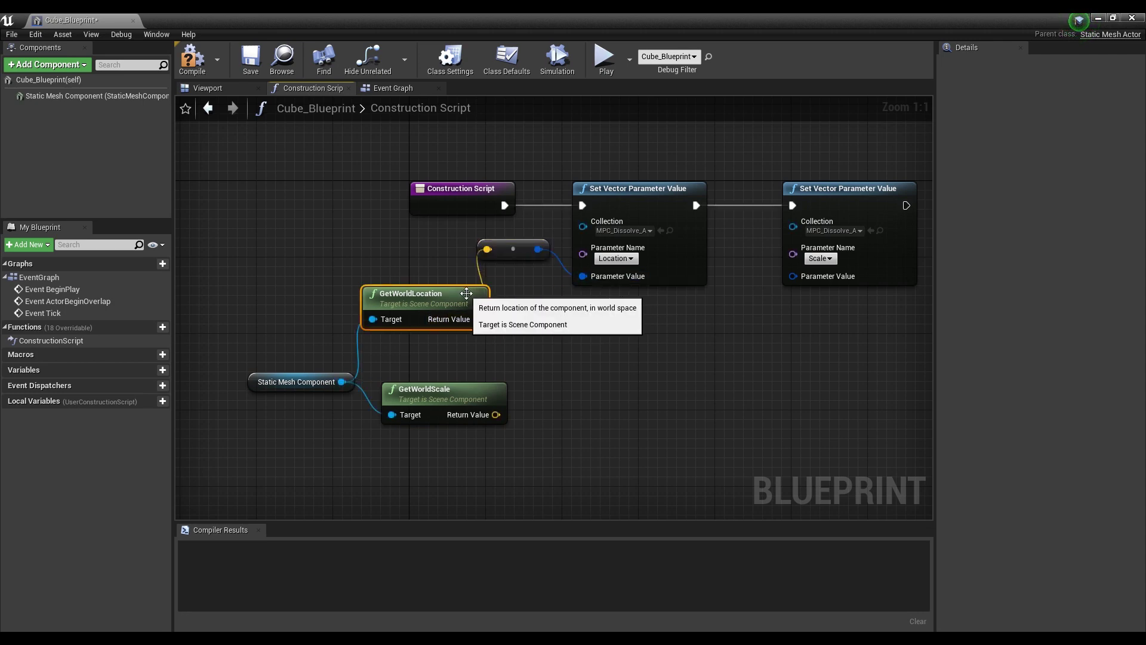
{"action": "left_click_drag", "start_coordinate": [495, 415], "coordinate": [797, 277]}
{"action": "left_click_drag", "start_coordinate": [629, 298], "coordinate": [629, 383]}
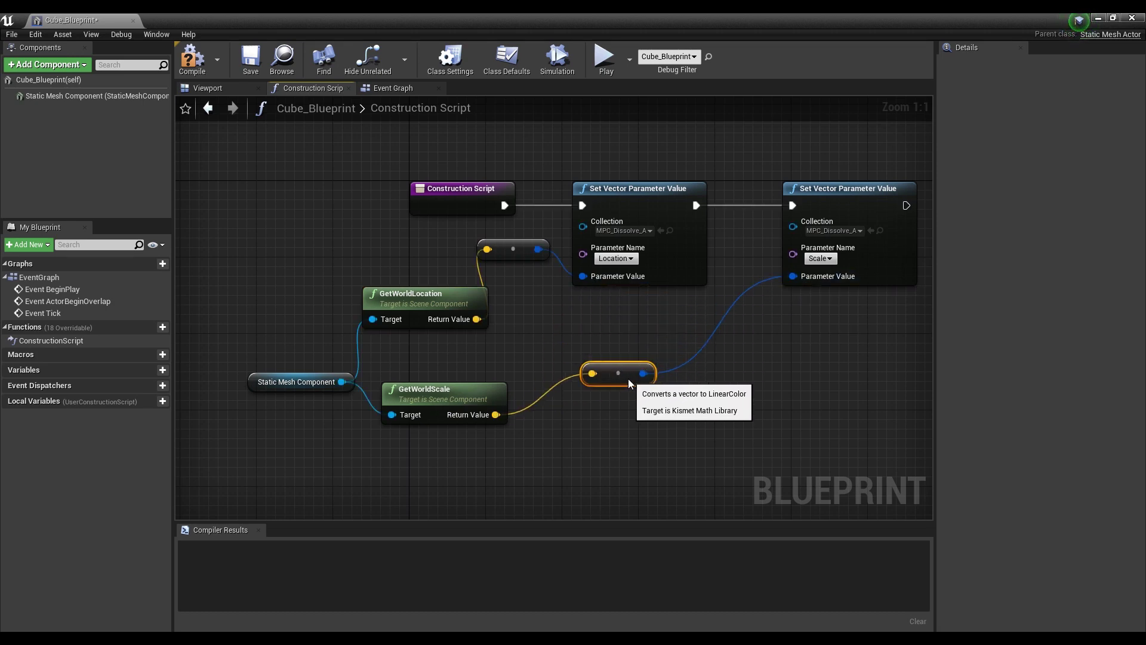
{"action": "left_click", "coordinate": [192, 58]}
{"action": "left_click", "coordinate": [252, 59]}
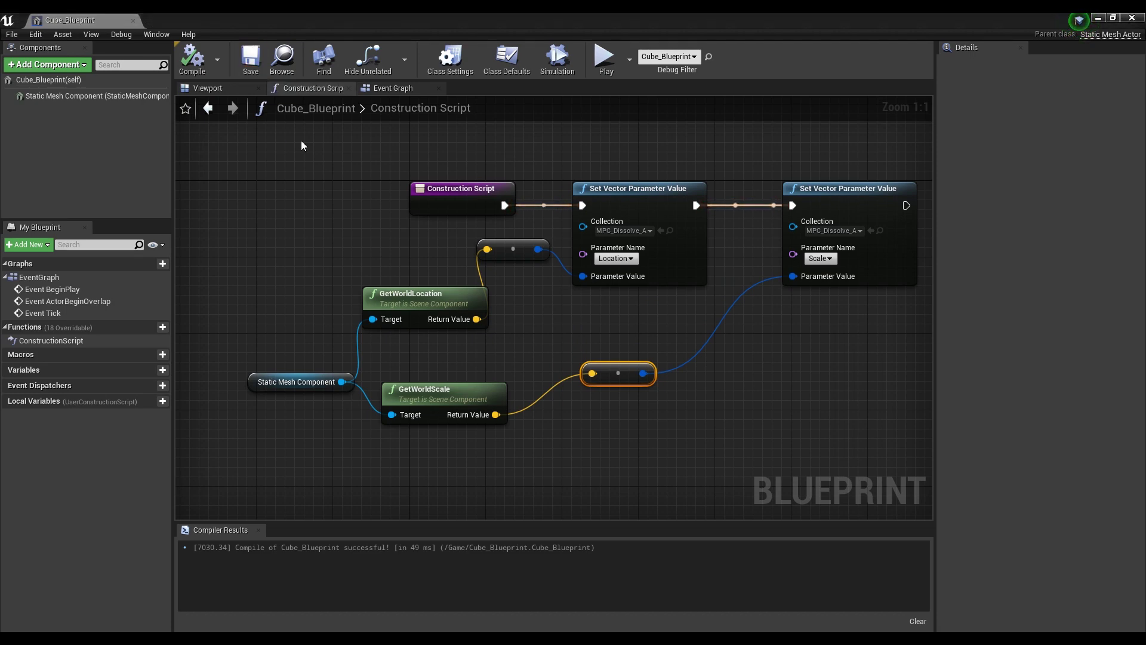
{"action": "left_click", "coordinate": [197, 90]}
Step: Set the Static Mesh Component's Mobility to Movable, recompile, save, and close the Blueprint editor
{"action": "left_click", "coordinate": [61, 78]}
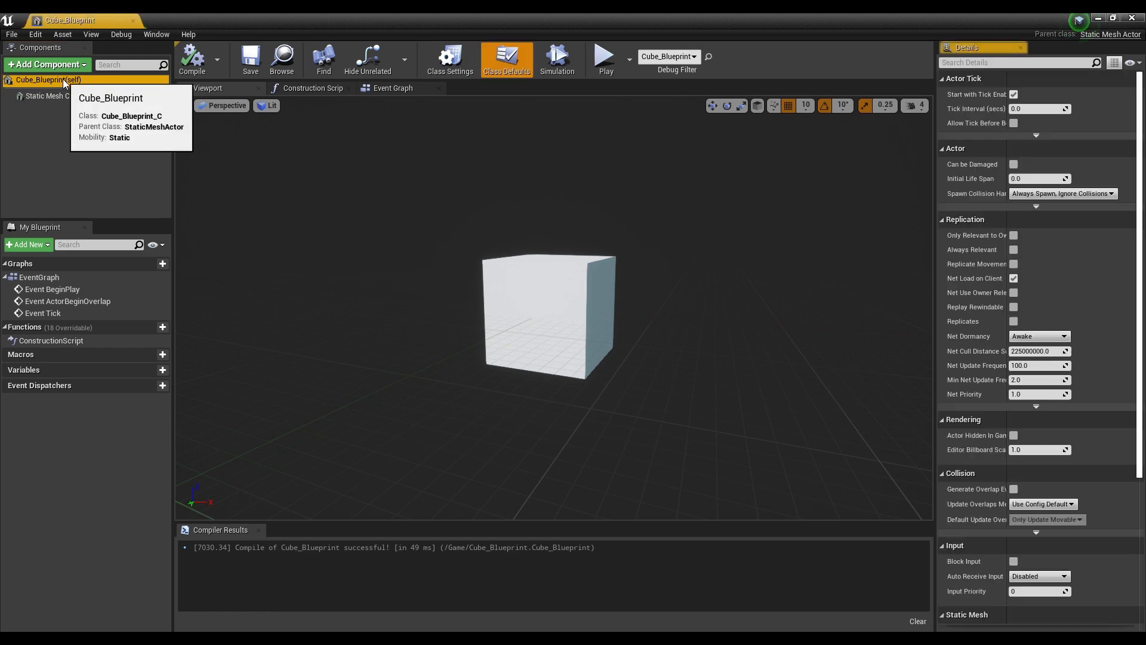
{"action": "left_click", "coordinate": [78, 96]}
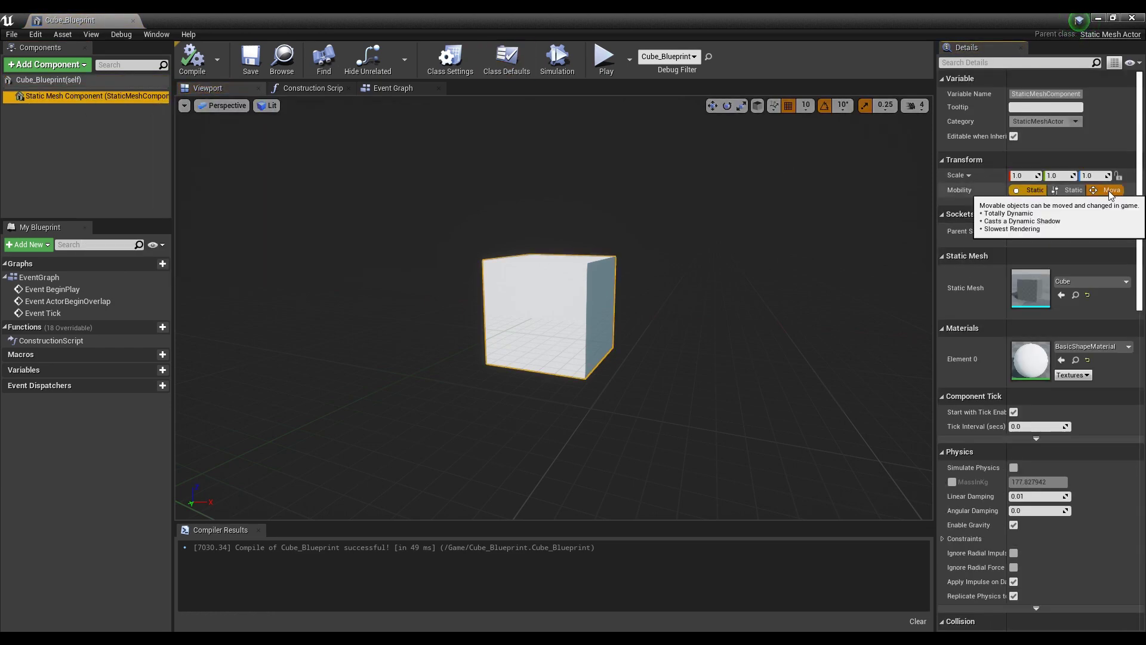
{"action": "left_click", "coordinate": [1110, 191]}
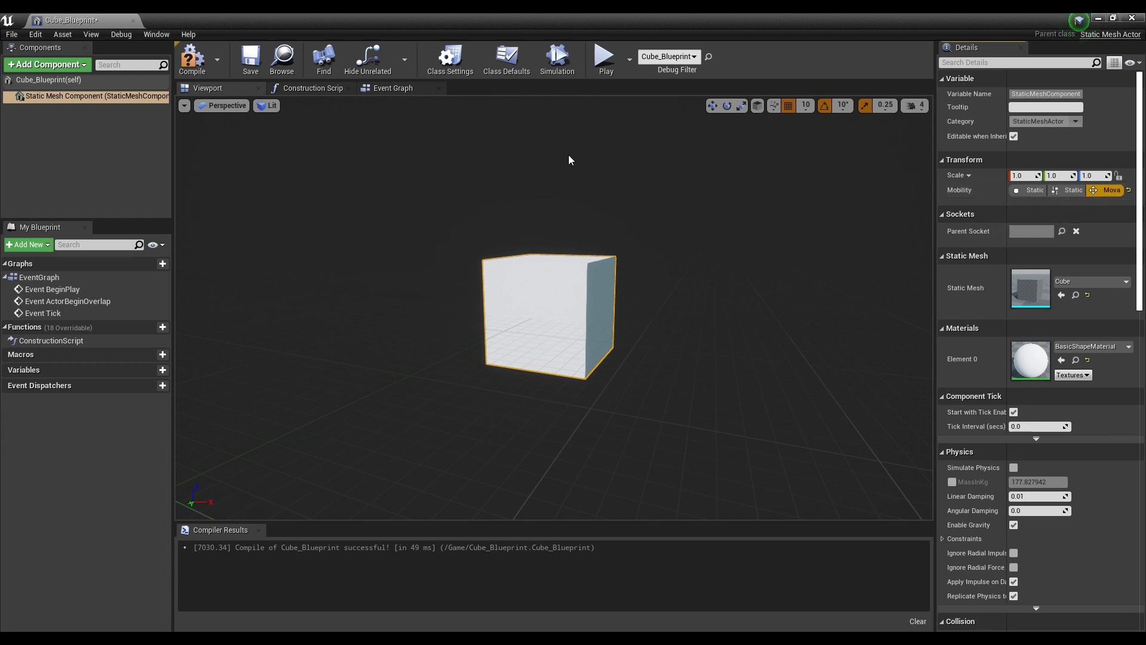
{"action": "left_click", "coordinate": [200, 69]}
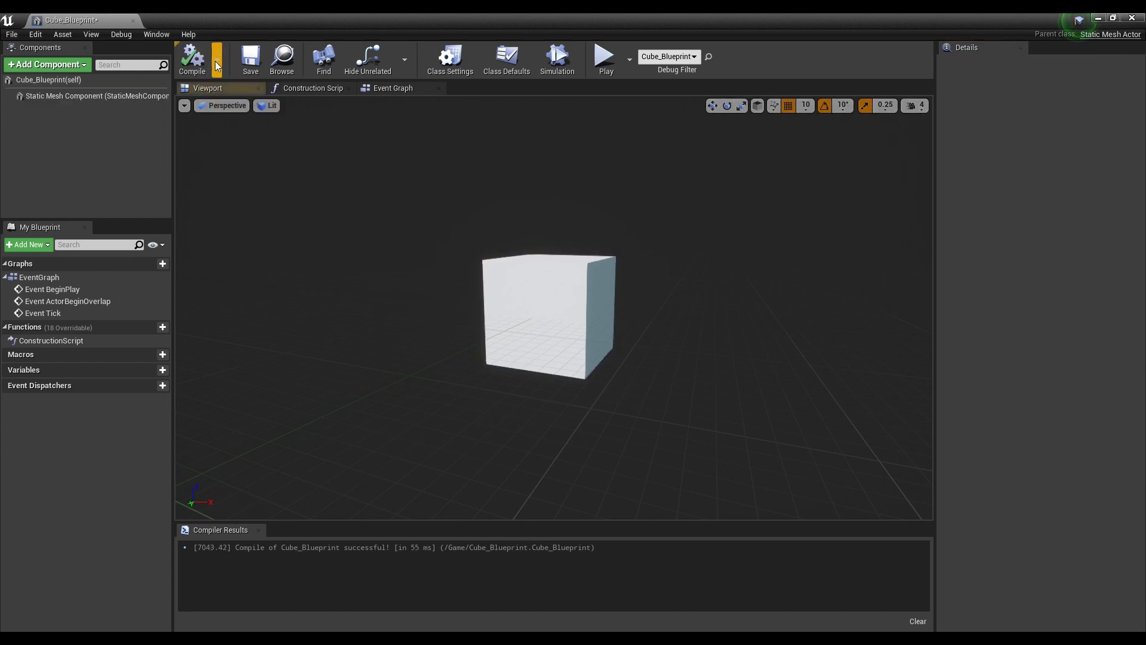
{"action": "left_click", "coordinate": [252, 63]}
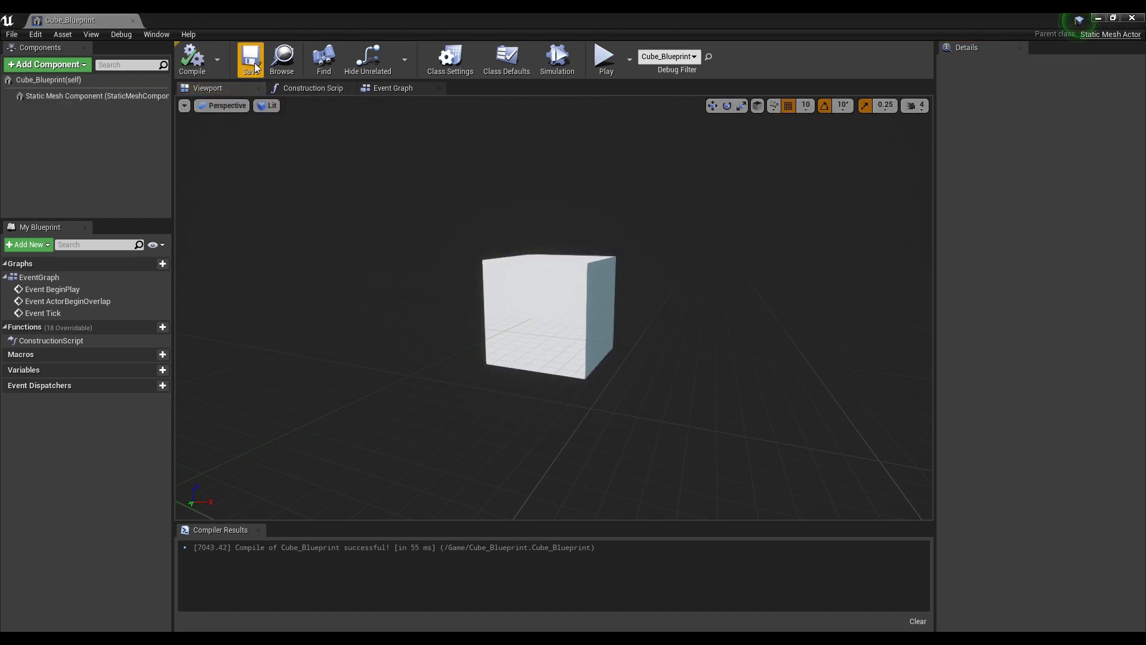
{"action": "left_click", "coordinate": [1132, 18]}
{"action": "scroll", "coordinate": [553, 258], "scroll_direction": "down", "scroll_amount": 6}
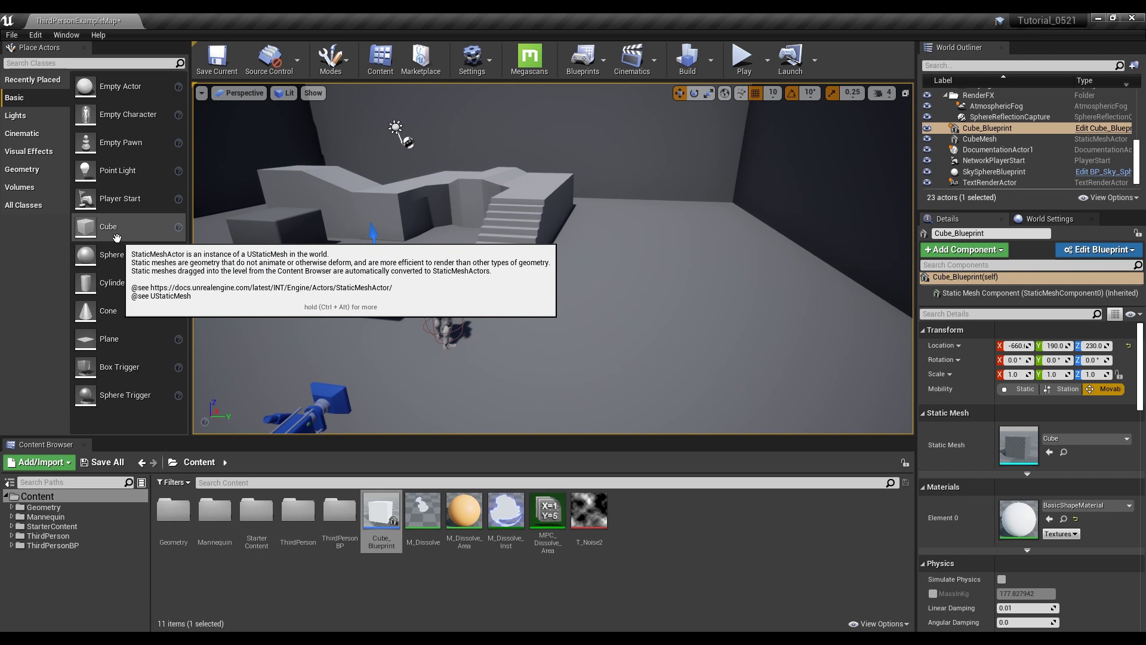
Step: Add a cube to the level and scale it to 6 on Y and 5 on Z
{"action": "left_click_drag", "start_coordinate": [117, 238], "coordinate": [607, 175]}
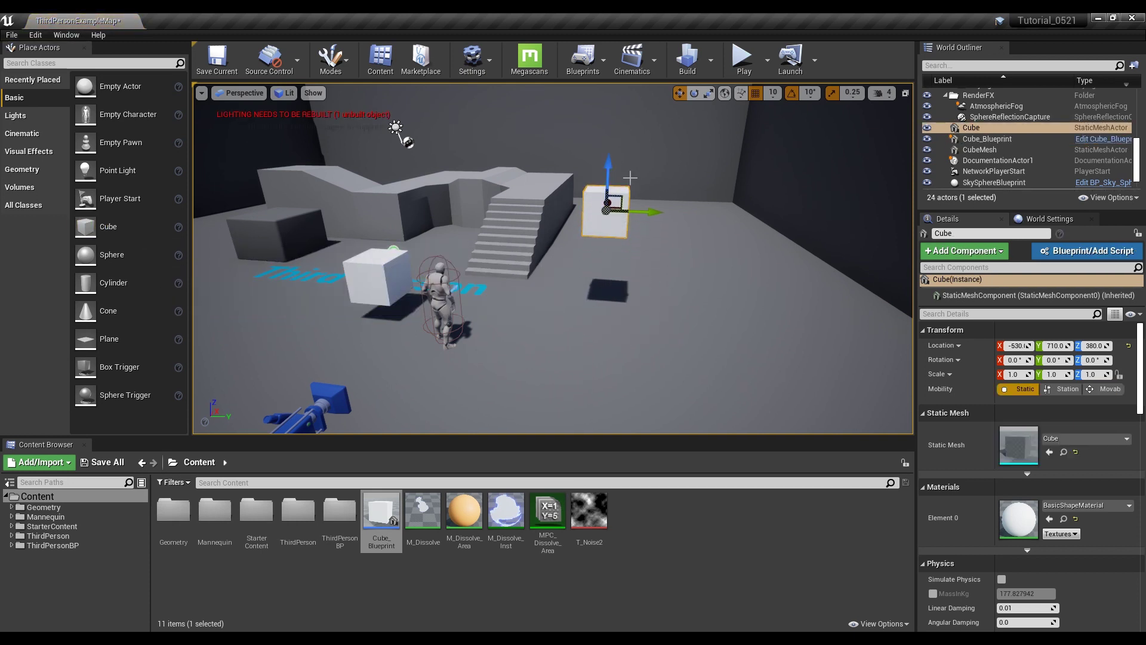
{"action": "left_click", "coordinate": [1058, 374]}
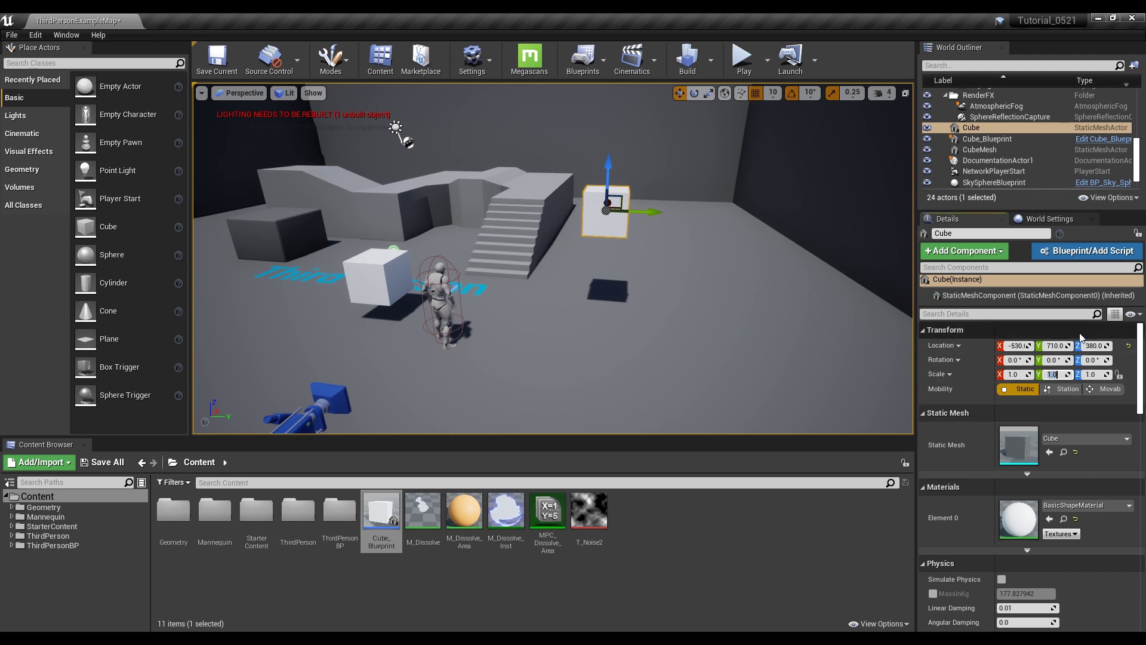
{"action": "key", "text": "Return"}
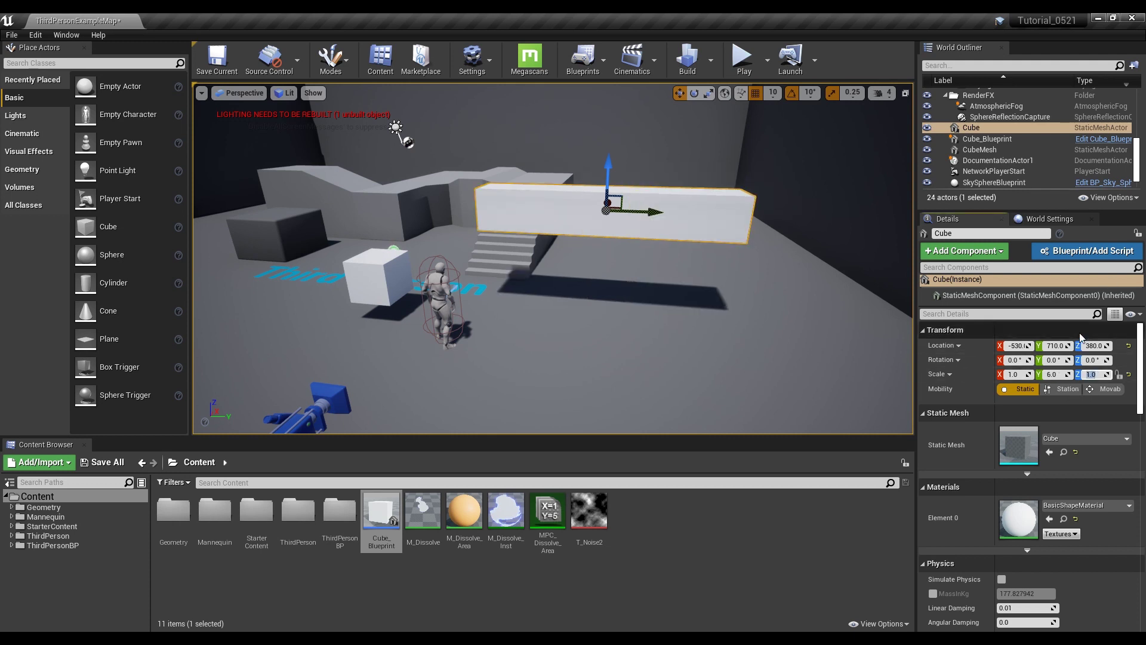
{"action": "type", "text": "5"}
{"action": "key", "text": "Return"}
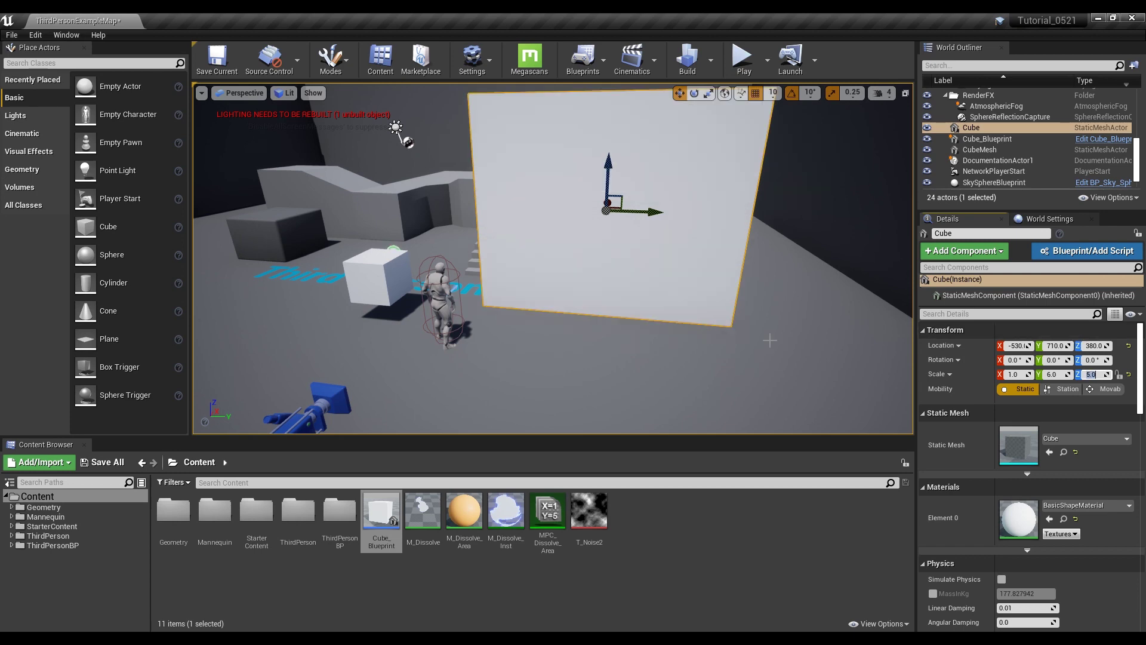
Step: Move the tall cube wall along Y to location 810
{"action": "key", "text": "f"}
{"action": "left_click_drag", "start_coordinate": [656, 264], "coordinate": [710, 286]}
{"action": "key", "text": "f"}
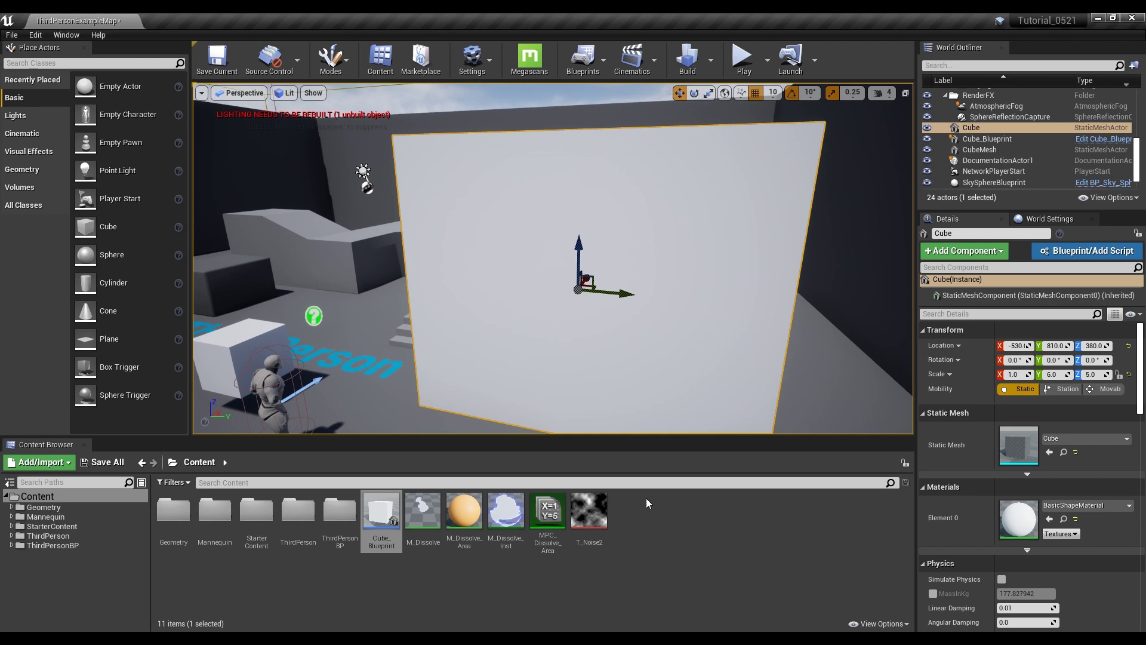
{"action": "left_click", "coordinate": [647, 503]}
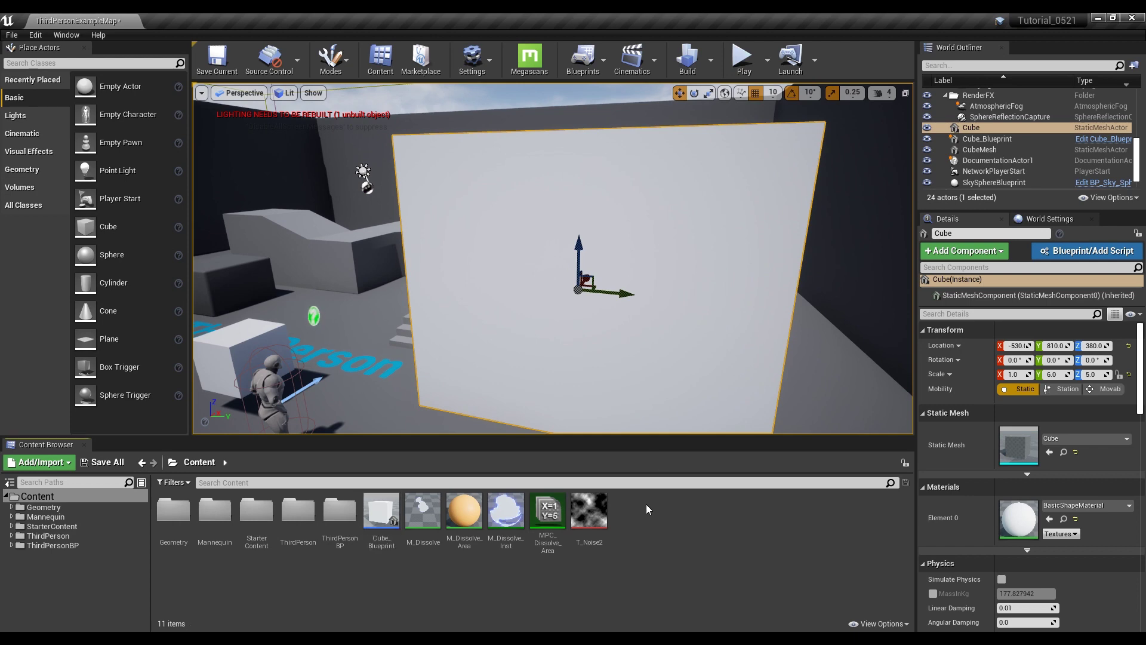
Step: Create M_Dissolve_Area_Inst2 from M_Dissolve_Area and apply it to the wall, turning it orange
{"action": "right_click", "coordinate": [466, 508]}
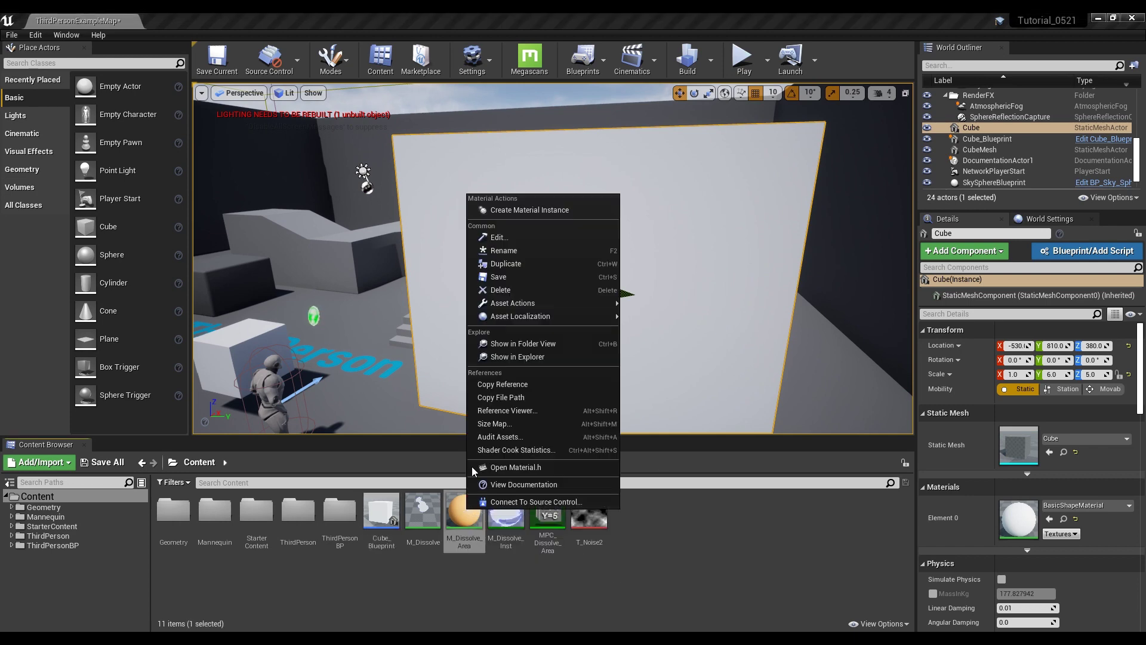
{"action": "left_click", "coordinate": [560, 210]}
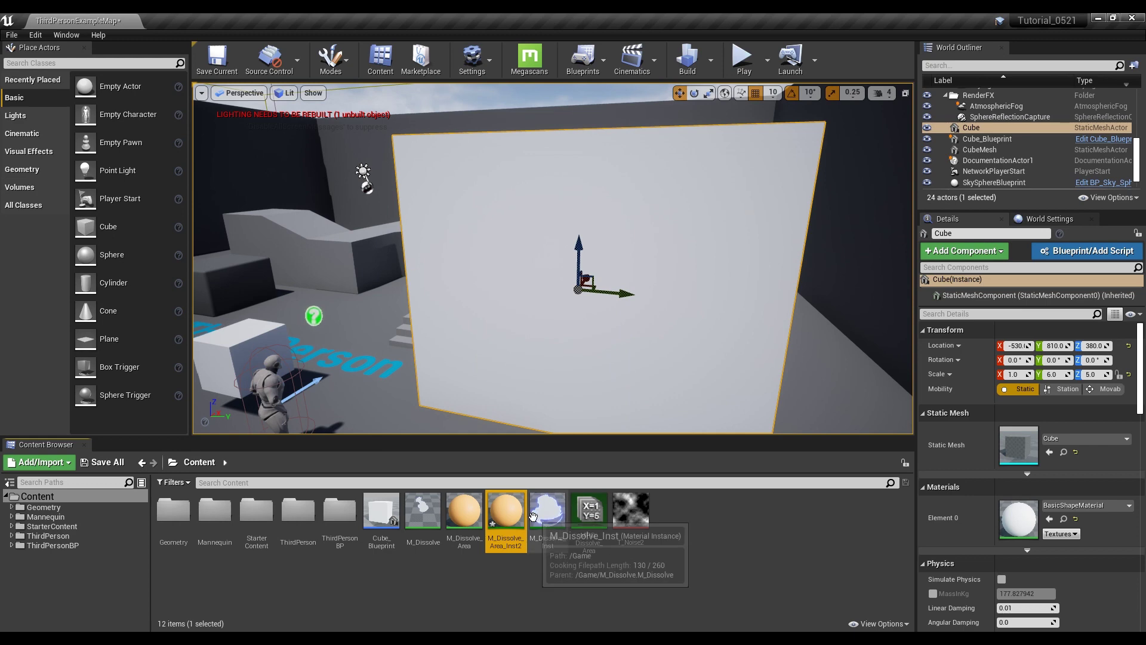
{"action": "left_click_drag", "start_coordinate": [505, 512], "coordinate": [633, 338]}
{"action": "scroll", "coordinate": [634, 339], "scroll_direction": "up", "scroll_amount": 5}
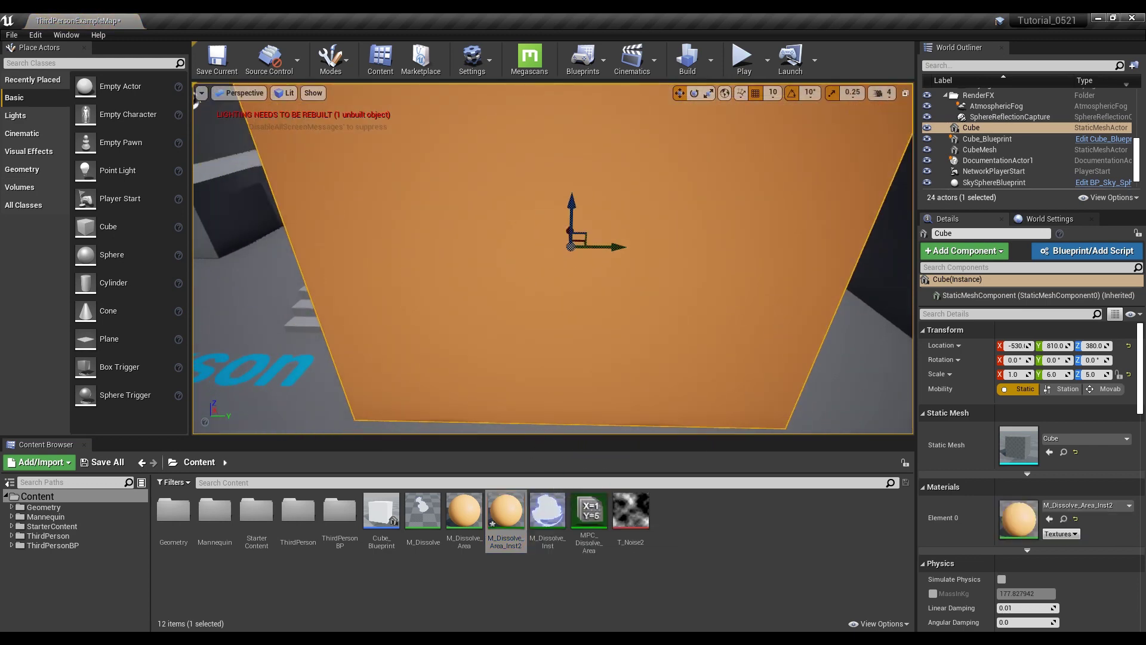
{"action": "scroll", "coordinate": [553, 258], "scroll_direction": "down", "scroll_amount": 5}
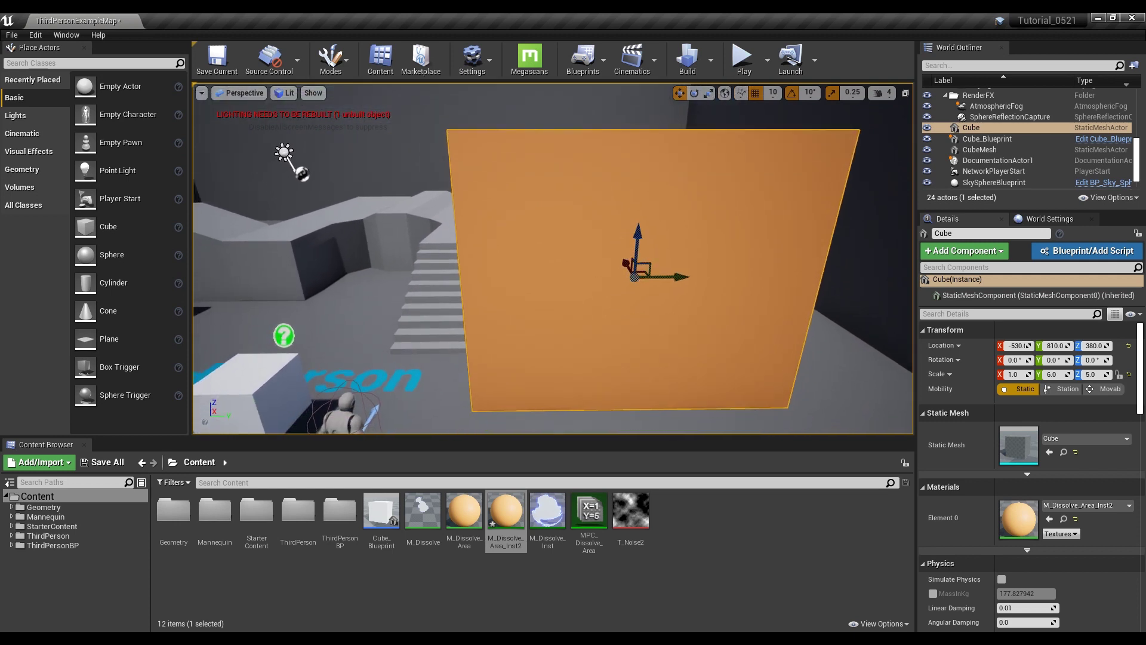
{"action": "right_click_drag", "start_coordinate": [633, 340], "coordinate": [634, 347]}
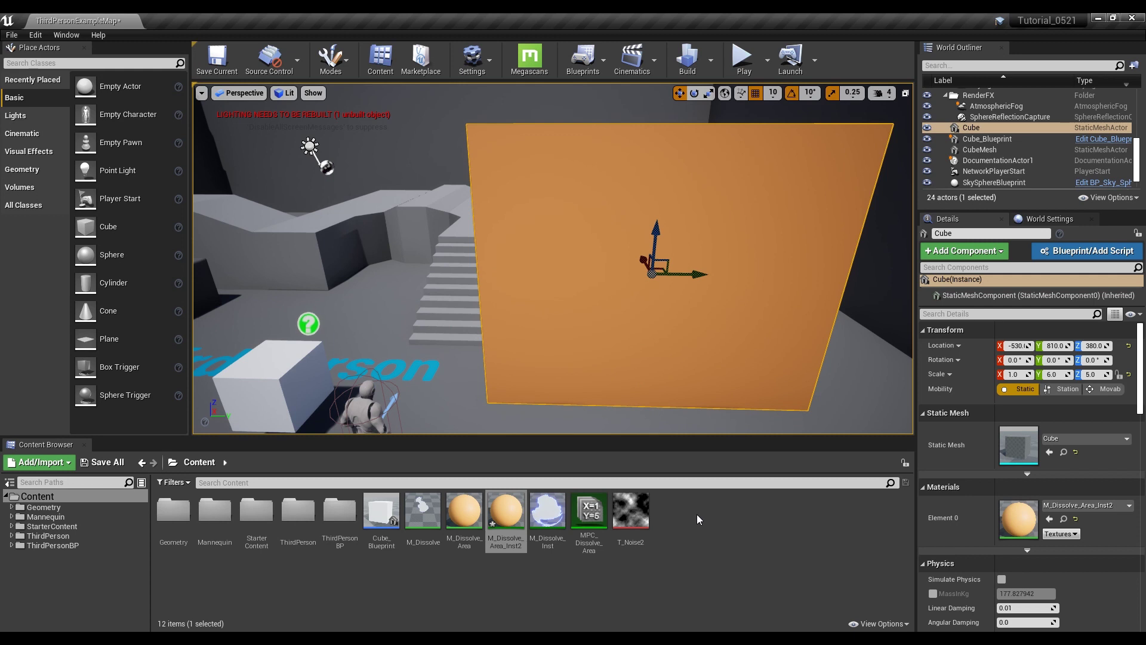
{"action": "left_click", "coordinate": [680, 515]}
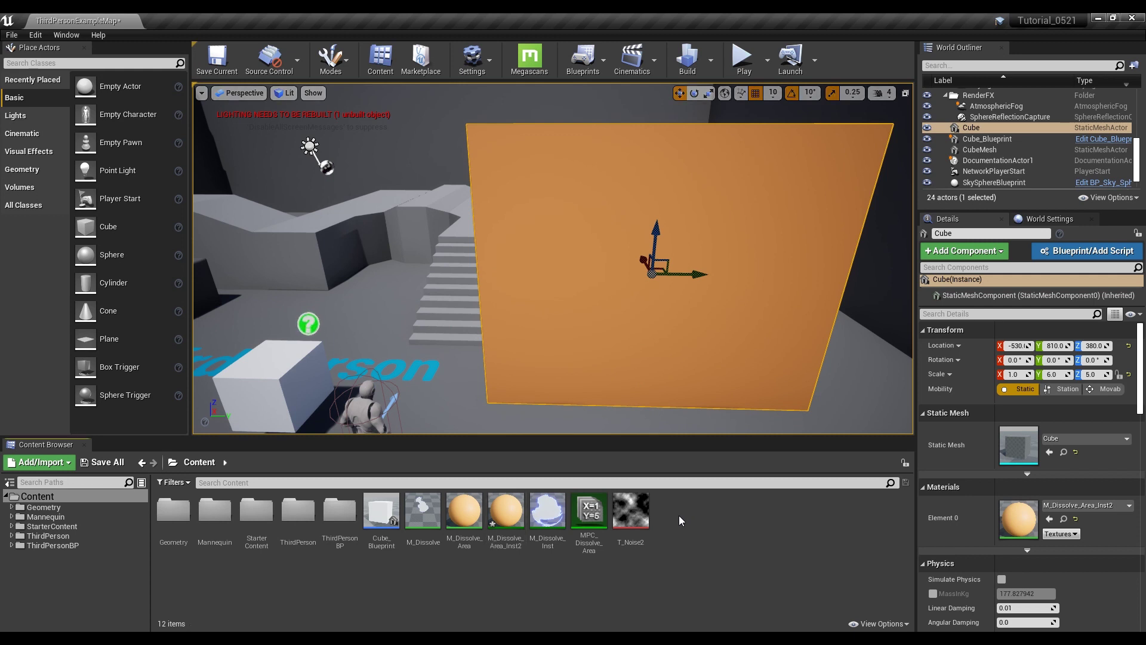
{"action": "left_click", "coordinate": [291, 364]}
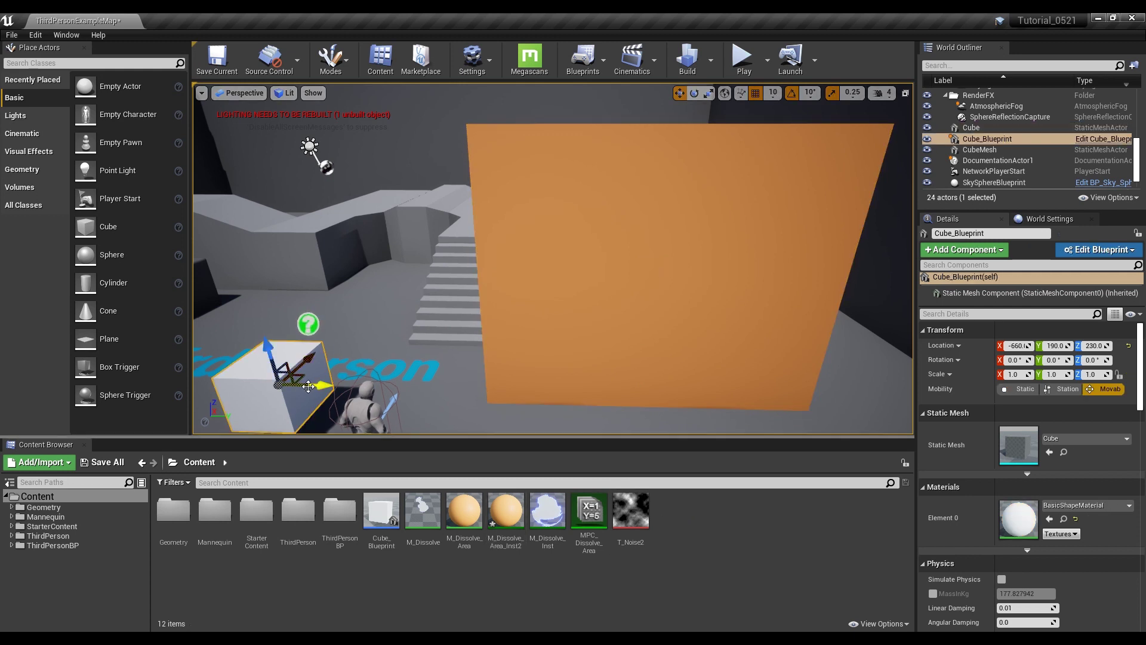
Step: Place Cube_Blueprint against the orange wall at location -550, 720, 480
{"action": "left_click_drag", "start_coordinate": [308, 386], "coordinate": [633, 408]}
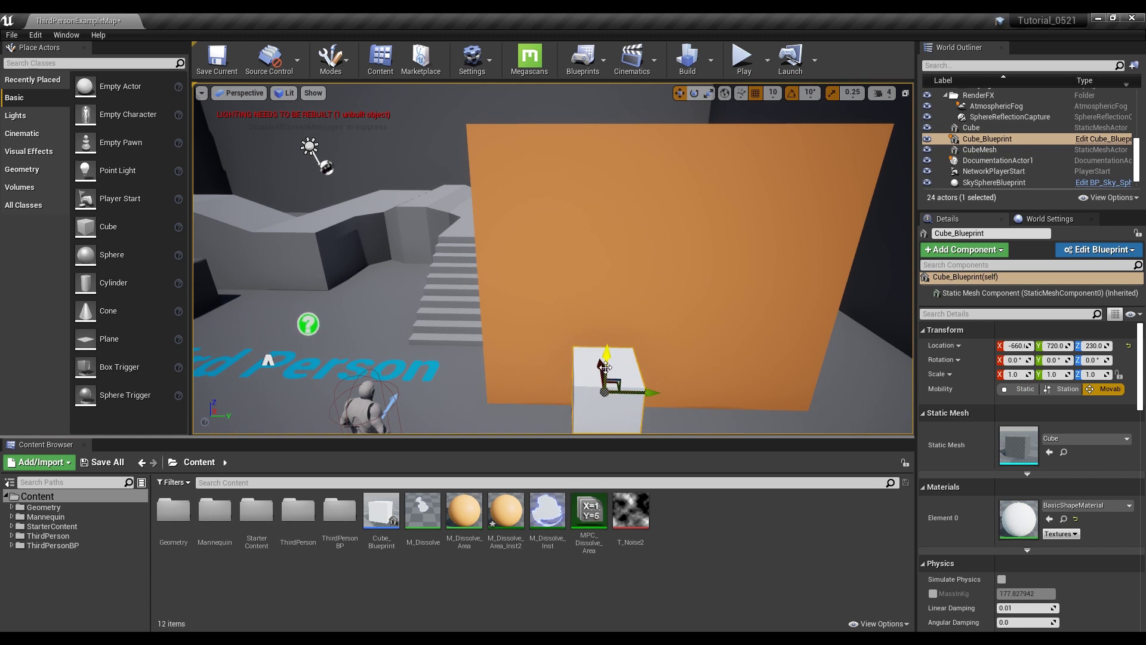
{"action": "left_click_drag", "start_coordinate": [597, 364], "coordinate": [615, 171]}
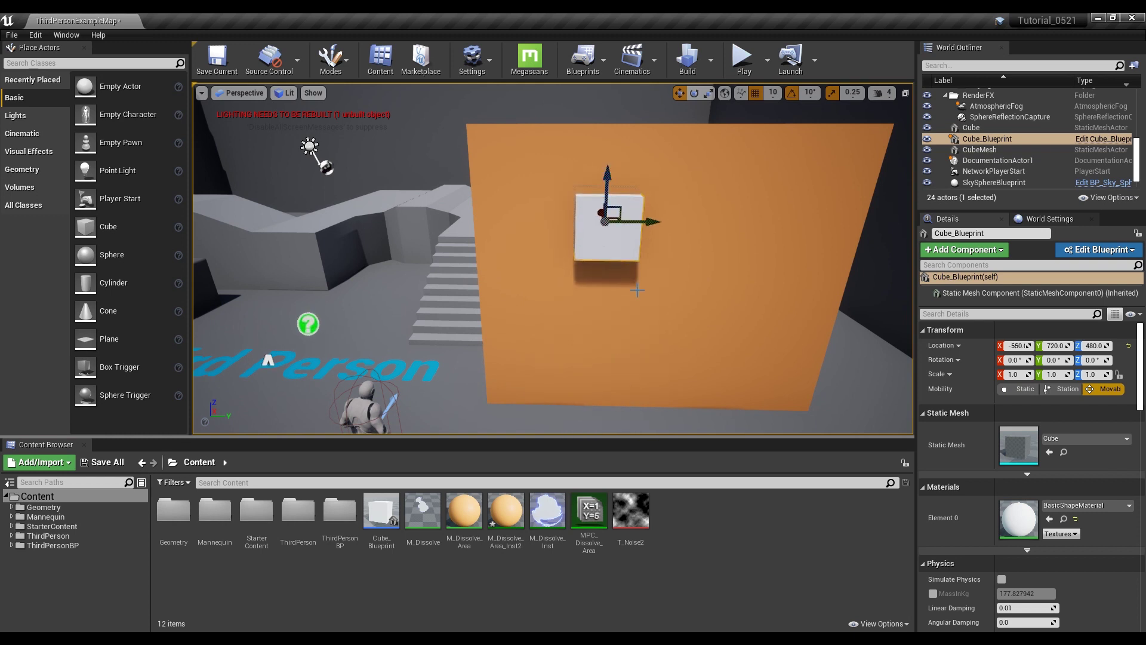
{"action": "right_click", "coordinate": [675, 513]}
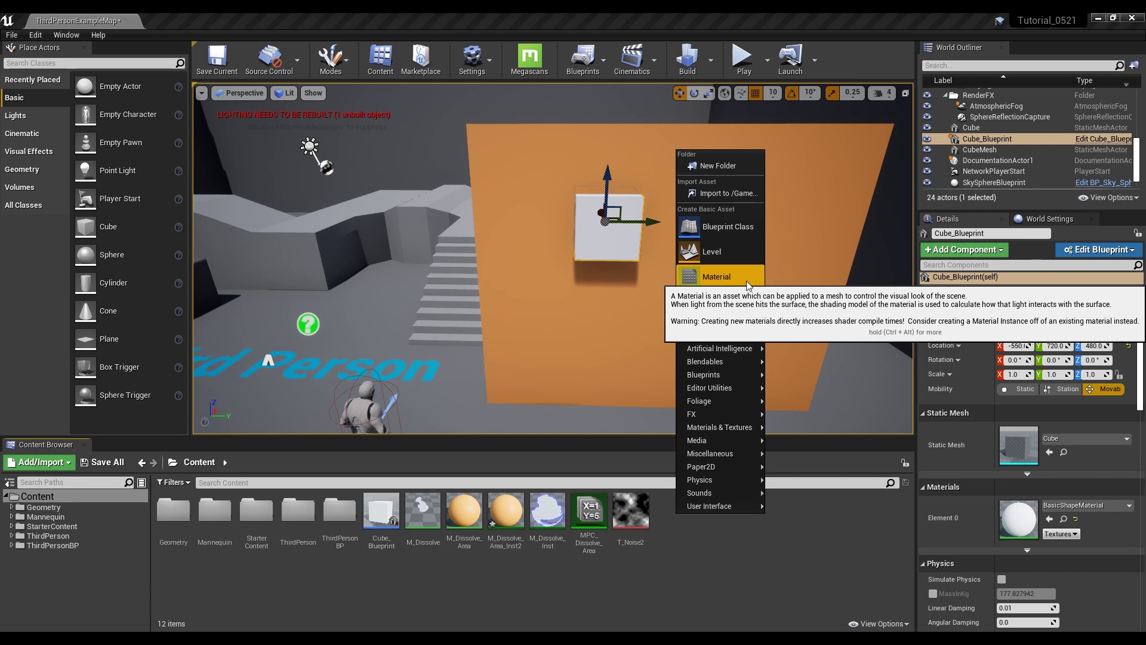
Step: Create a new material named M_Opacity in the Content Browser
{"action": "left_click", "coordinate": [716, 276]}
{"action": "type", "text": "M"}
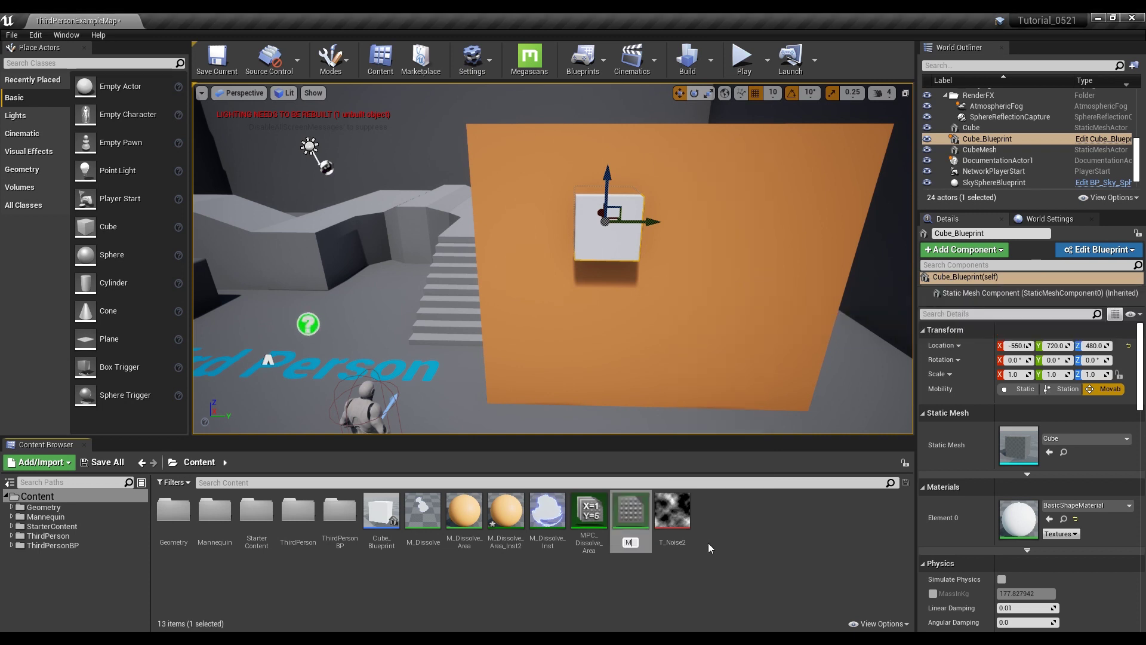
{"action": "type", "text": "_Opacity"}
{"action": "key", "text": "Return"}
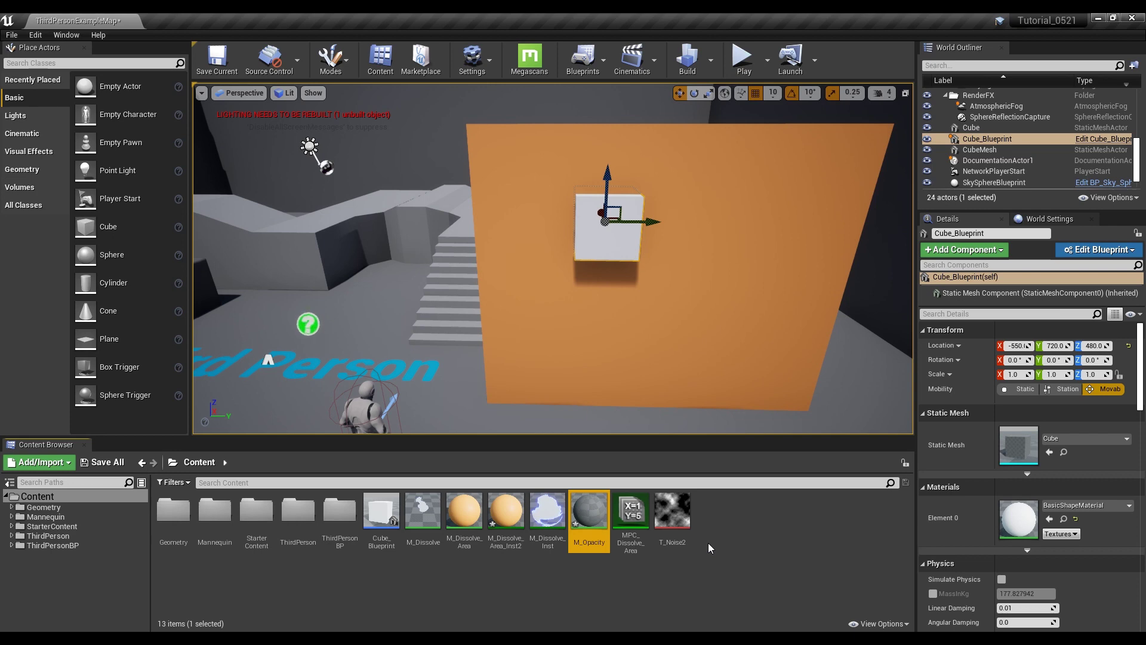
{"action": "double_click", "coordinate": [586, 516]}
Step: Make M_Opacity Translucent with a Constant 0 wired to Opacity, then save and close it
{"action": "right_click_drag", "start_coordinate": [531, 387], "coordinate": [561, 385]}
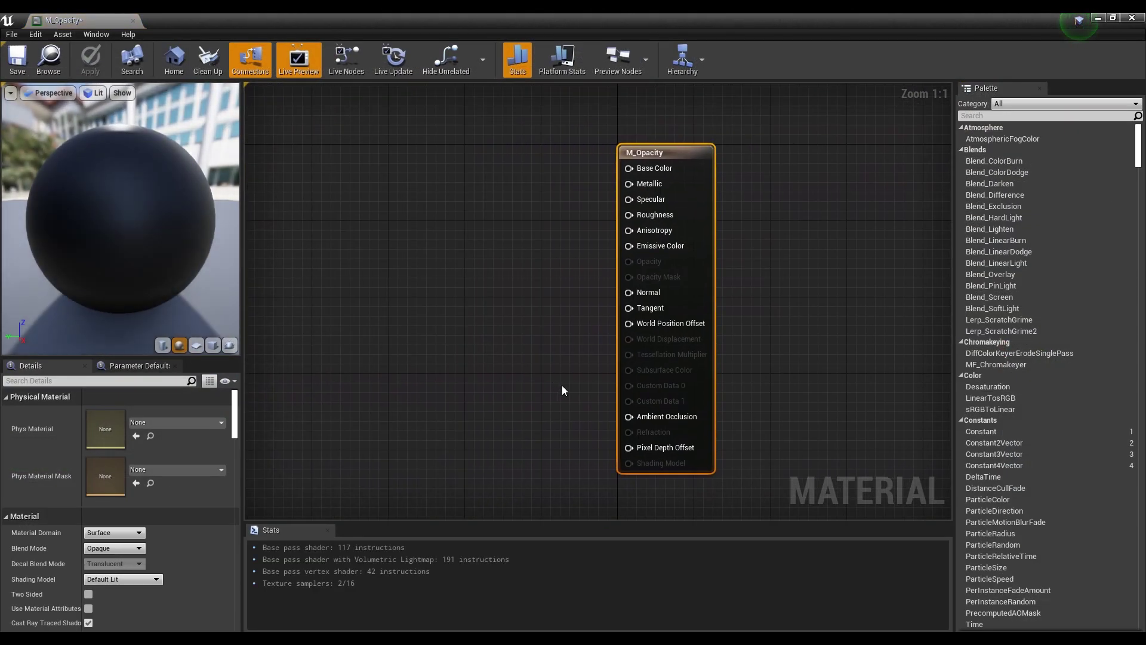
{"action": "left_click", "coordinate": [137, 548]}
{"action": "left_click", "coordinate": [126, 571]}
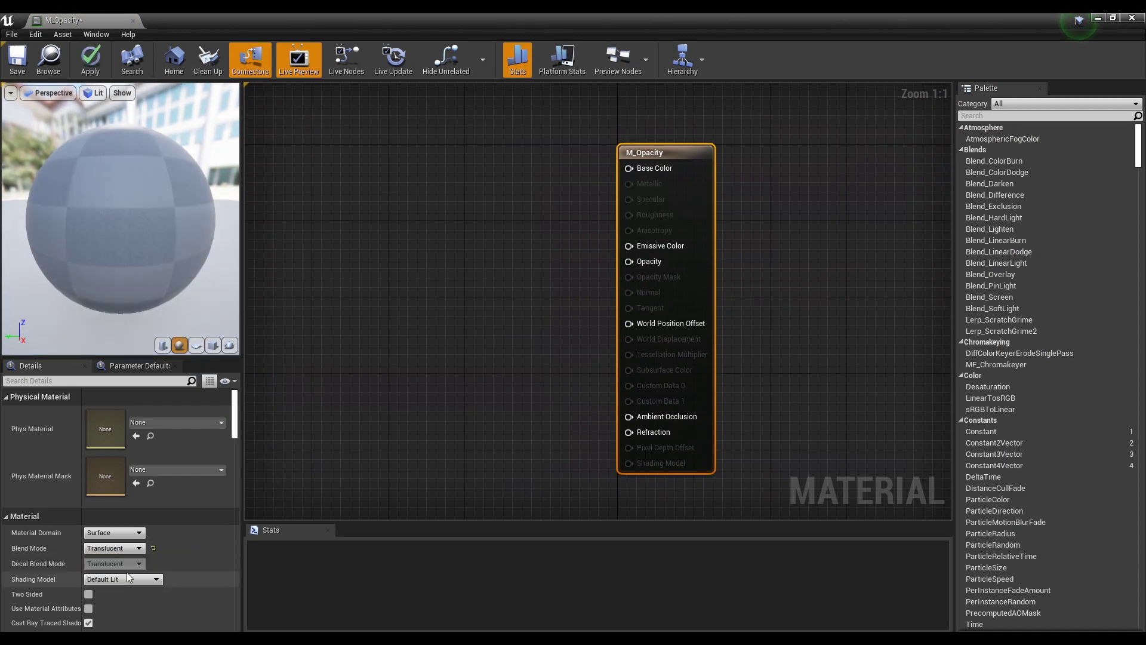
{"action": "left_click", "coordinate": [346, 398]}
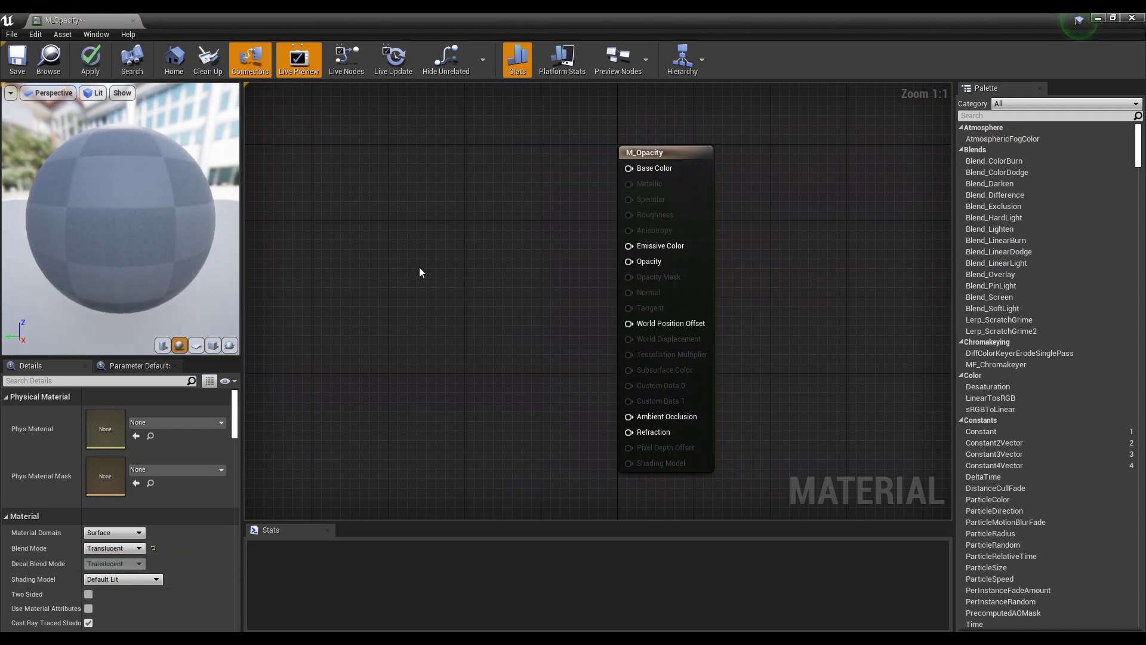
{"action": "left_click", "coordinate": [489, 213]}
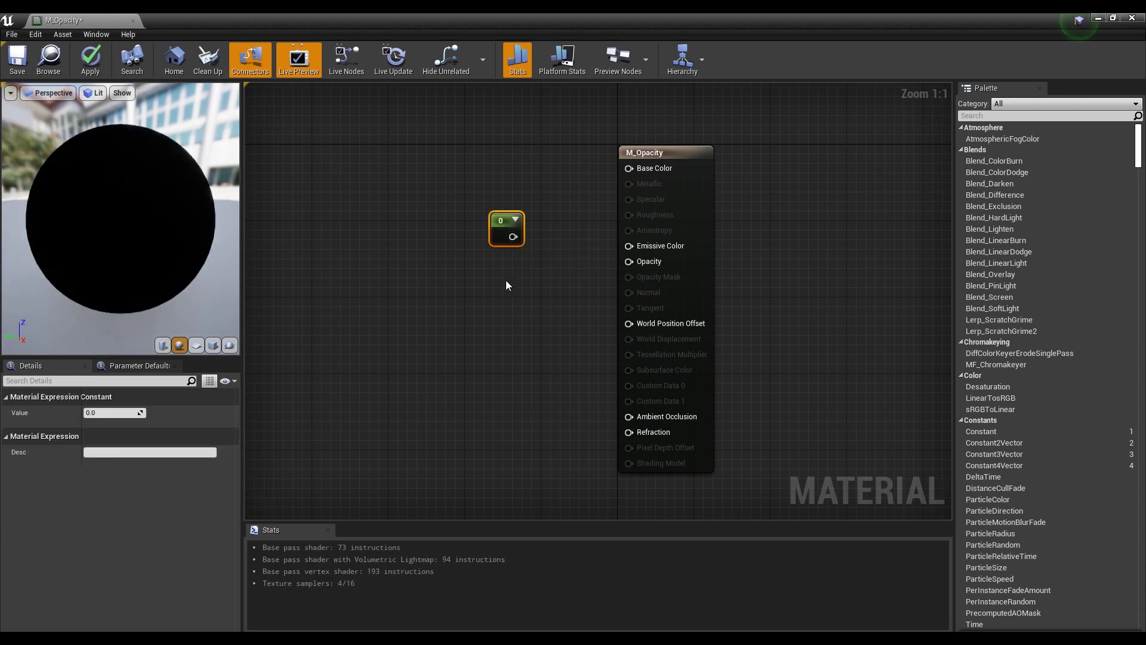
{"action": "left_click_drag", "start_coordinate": [513, 236], "coordinate": [635, 261]}
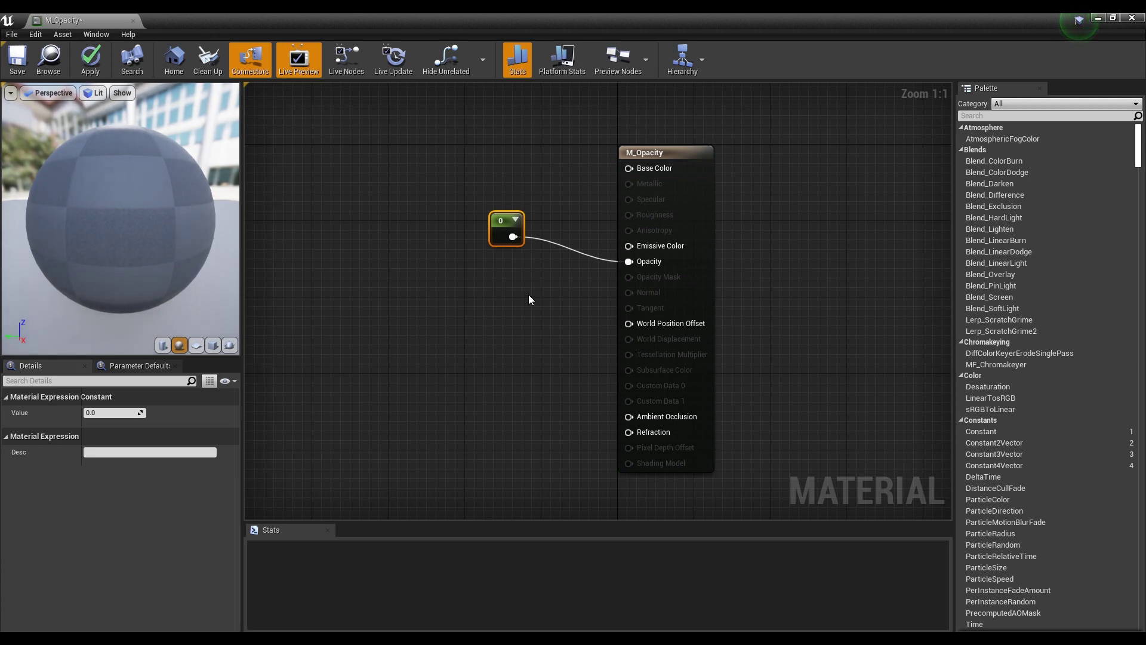
{"action": "left_click", "coordinate": [16, 64]}
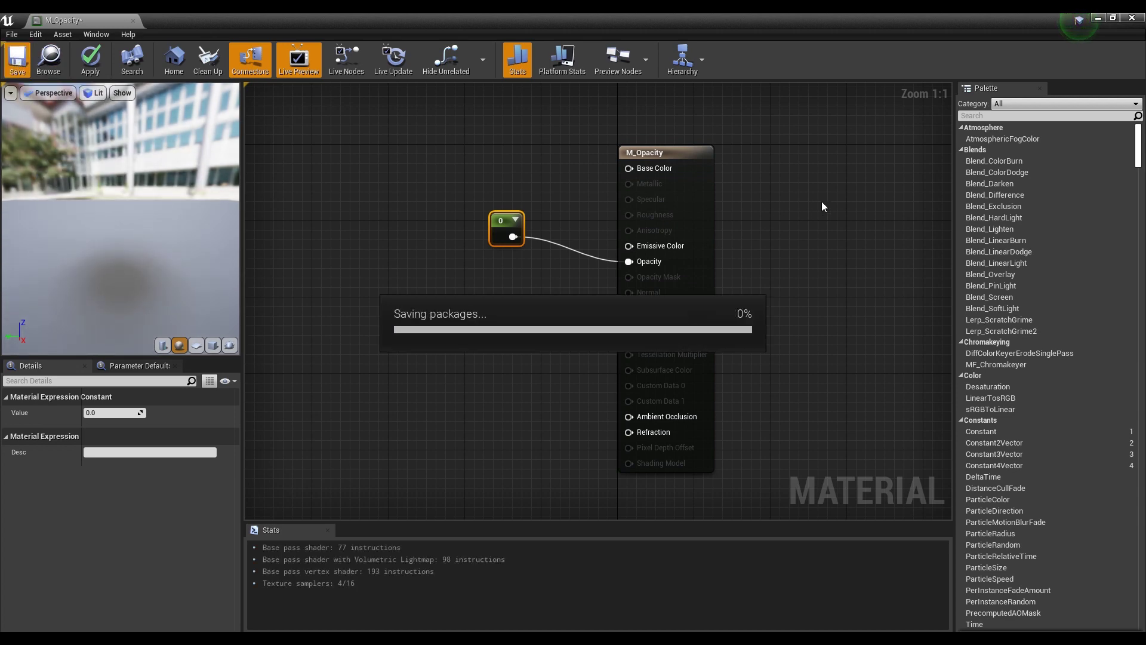
{"action": "left_click", "coordinate": [1131, 18]}
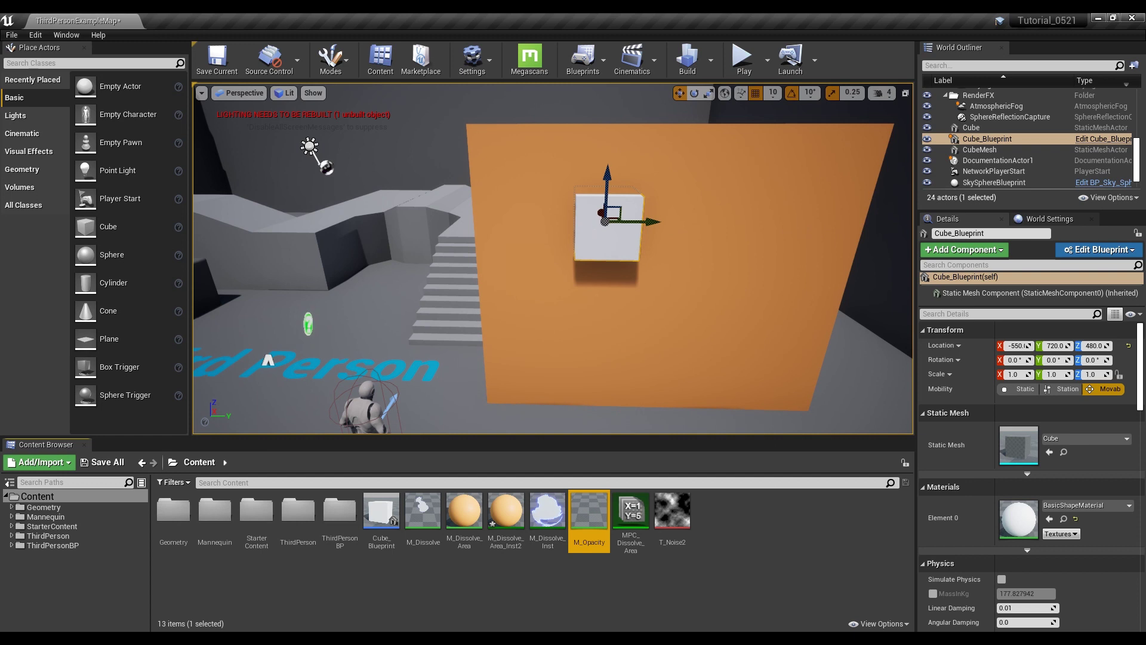
Step: Assign M_Opacity to Cube_Blueprint's Element 0 slot and inspect the see-through hole in the wall
{"action": "left_click_drag", "start_coordinate": [589, 512], "coordinate": [1008, 521]}
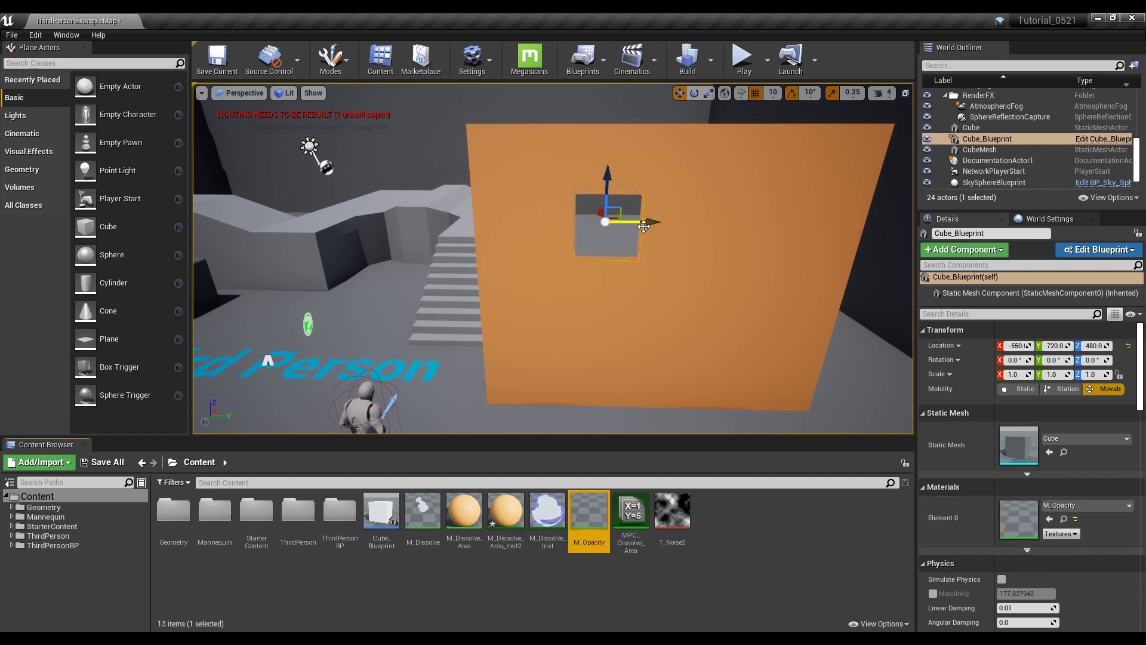
{"action": "right_click_drag", "start_coordinate": [644, 226], "coordinate": [612, 226]}
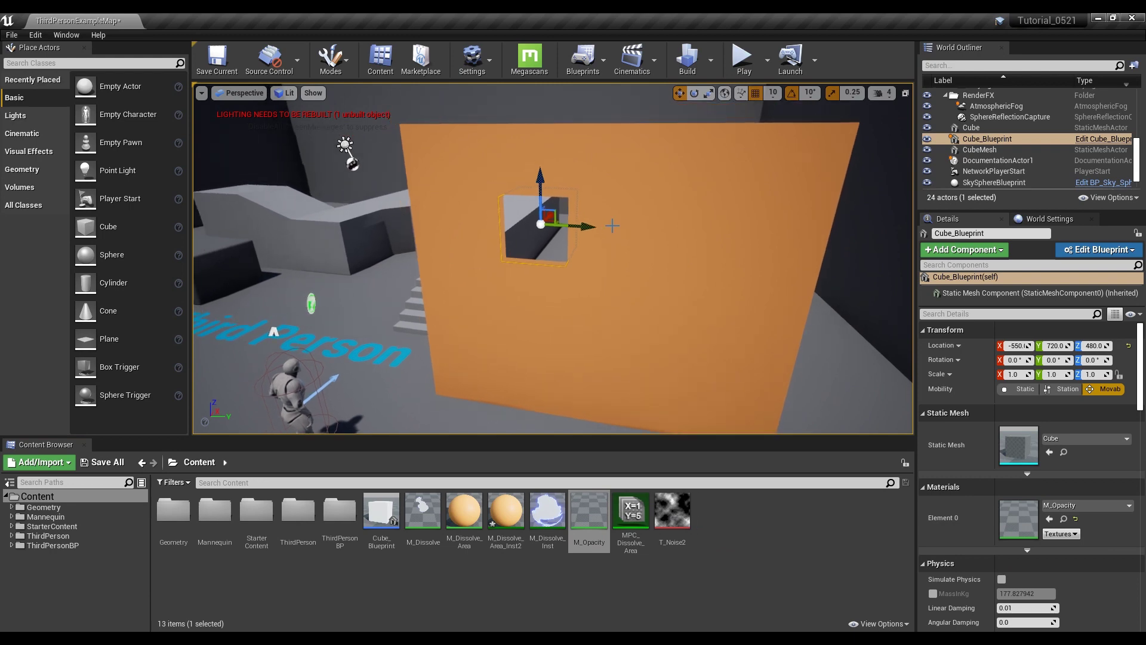